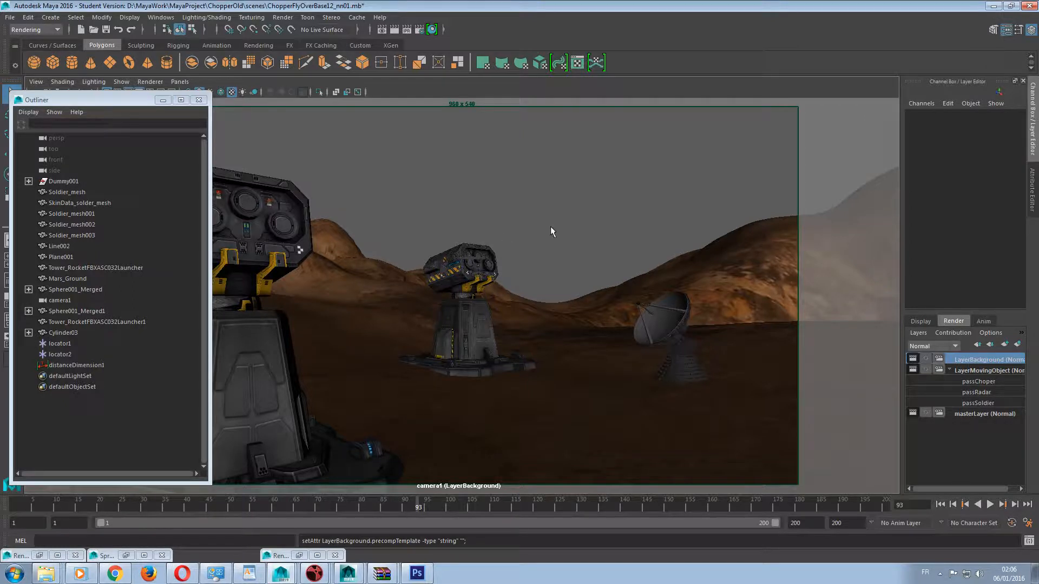
# Check the preferred renderer and mental ray options in the rendering preferences, then close them without saving.
pyautogui.click(1027, 522)
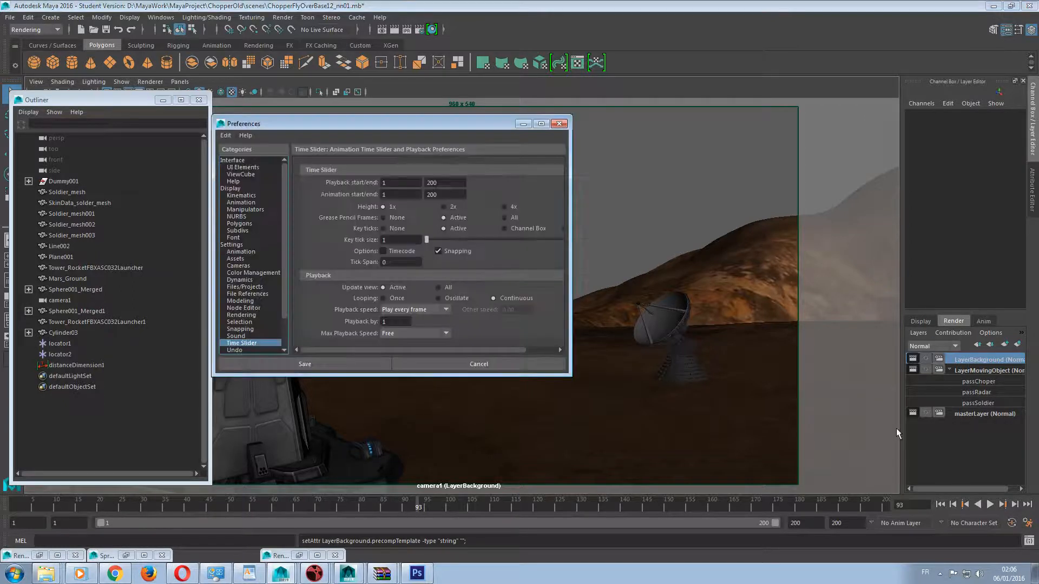
pyautogui.click(241, 315)
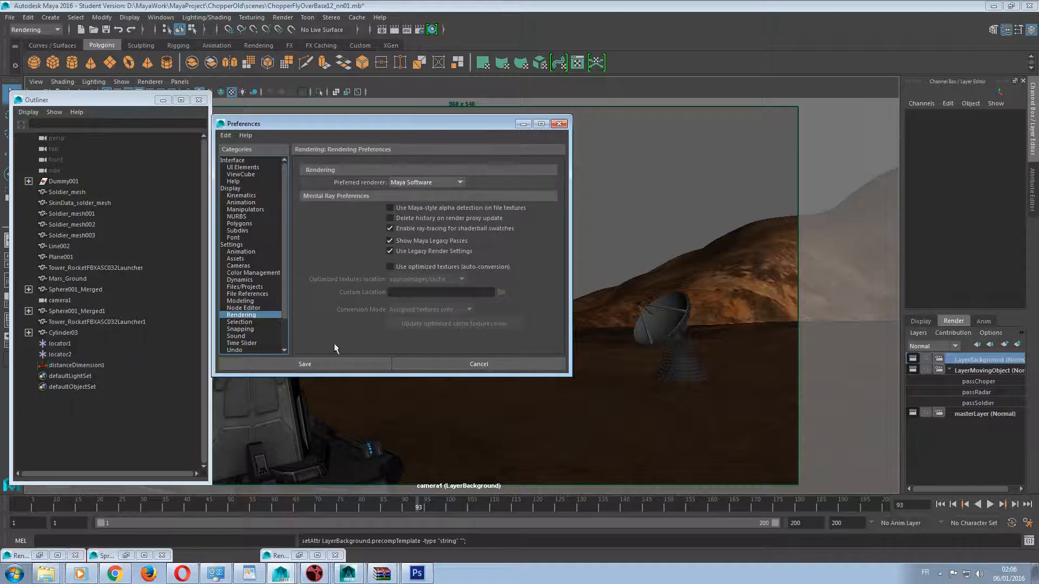
pyautogui.click(472, 365)
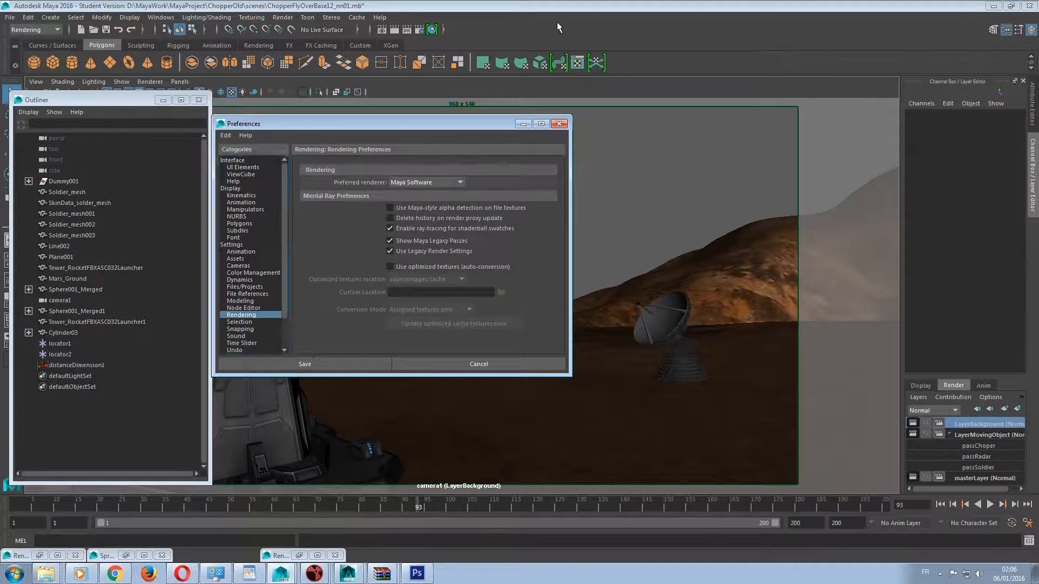
# Bring up the Render View and switch its renderer to mental ray.
pyautogui.click(381, 30)
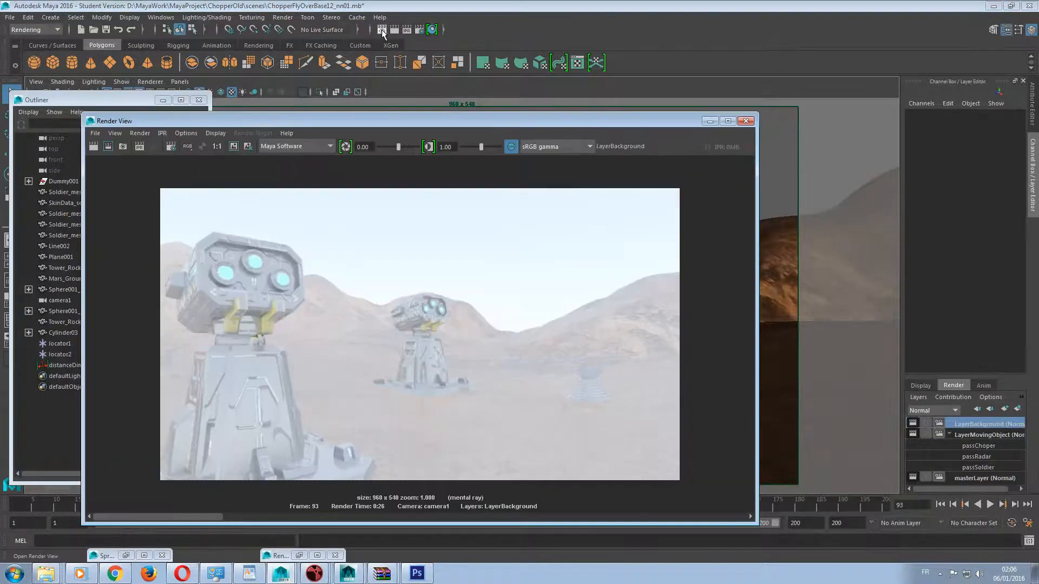
pyautogui.click(294, 147)
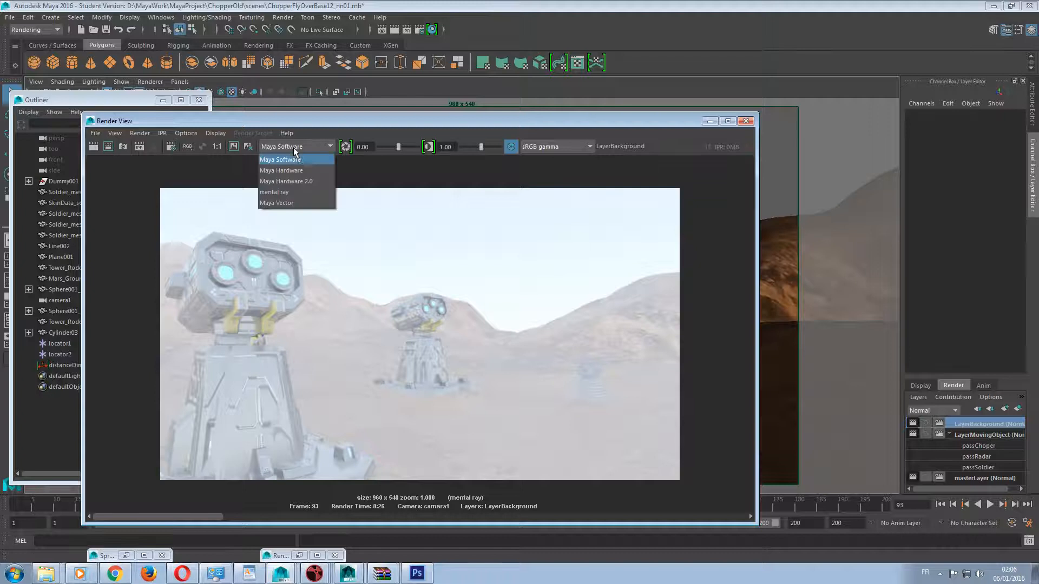
pyautogui.click(294, 193)
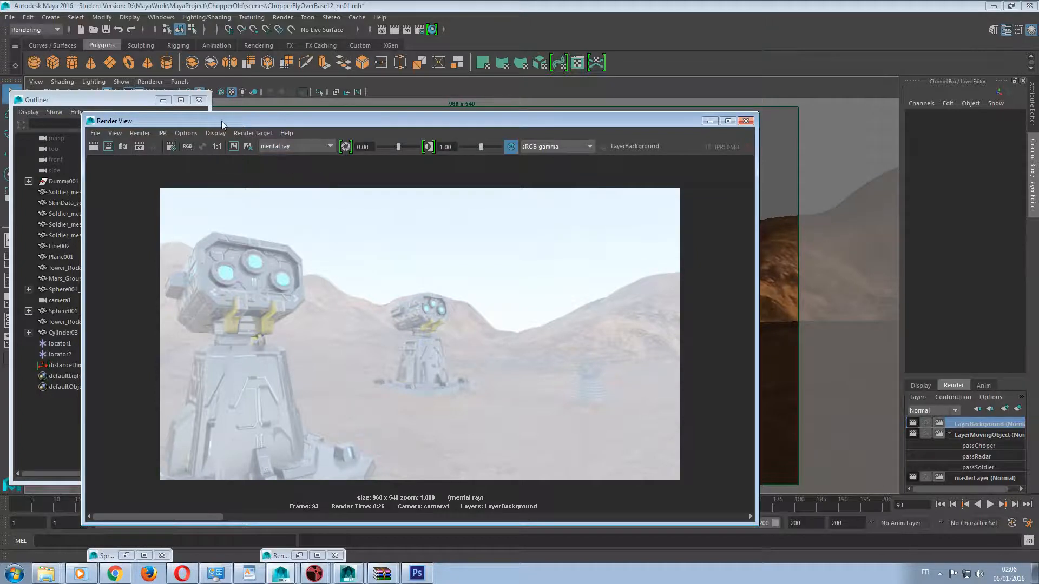
pyautogui.moveTo(221, 121); pyautogui.dragTo(447, 122)
# Set the color management output transform in the render settings of LayerBackground to Use View Transform.
pyautogui.click(365, 134)
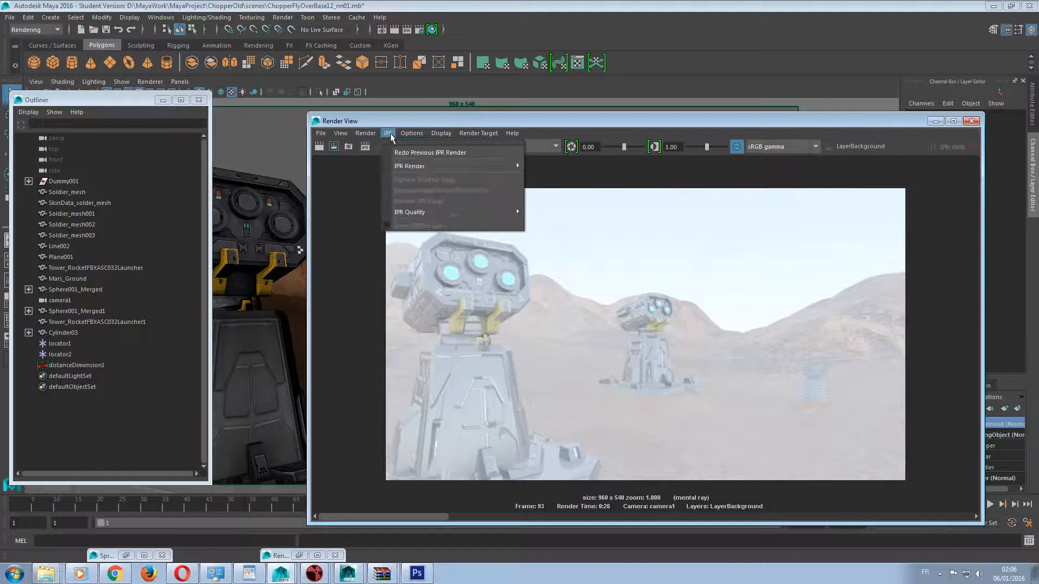
pyautogui.click(433, 154)
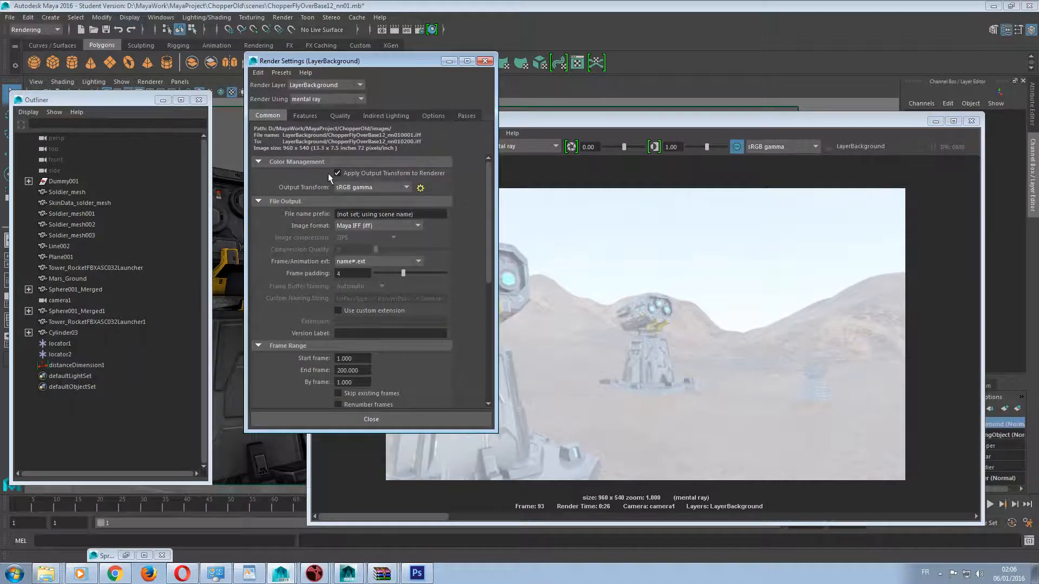
pyautogui.click(356, 186)
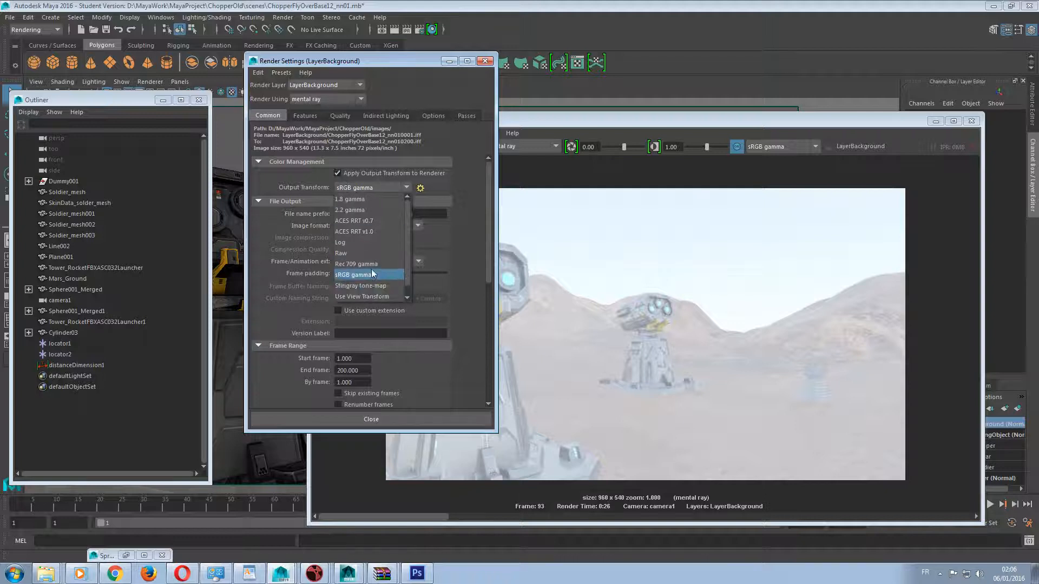
pyautogui.click(363, 295)
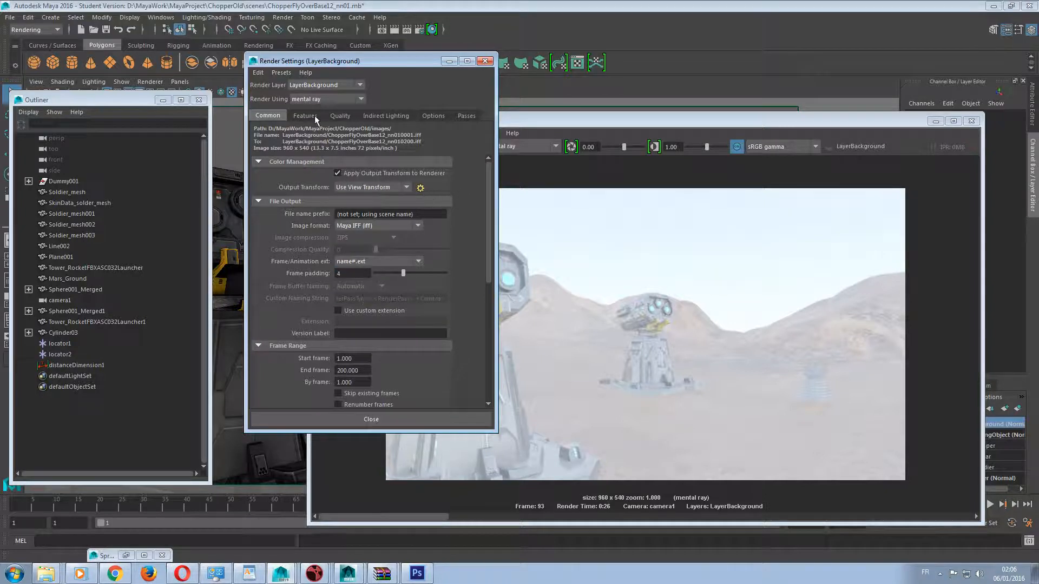
# Set the mental ray framebuffer data type to RGBA (Float) 4x32 Bit in the quality settings.
pyautogui.click(340, 115)
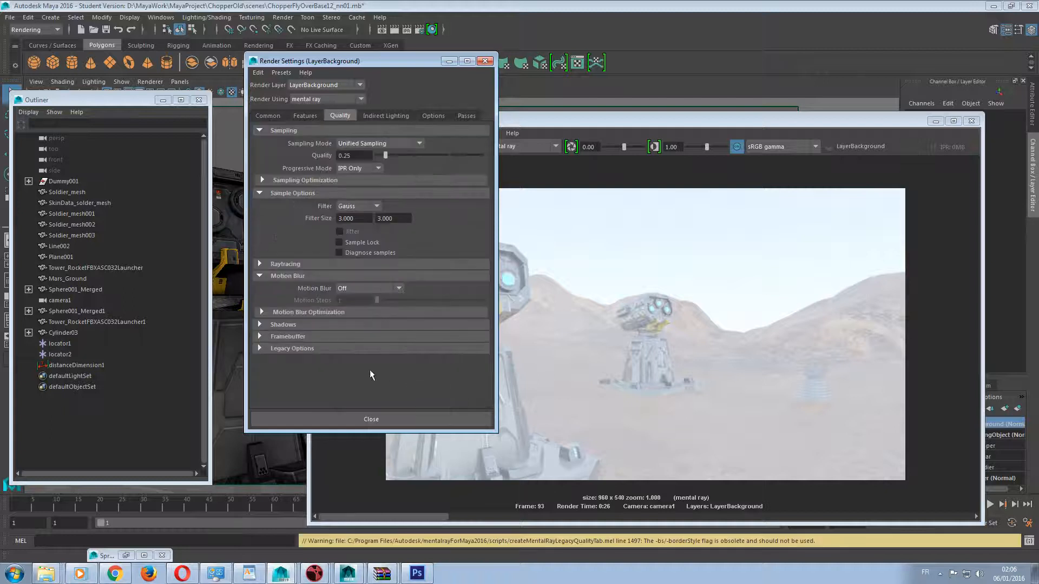
pyautogui.click(260, 337)
pyautogui.scroll(-3, 325, 324)
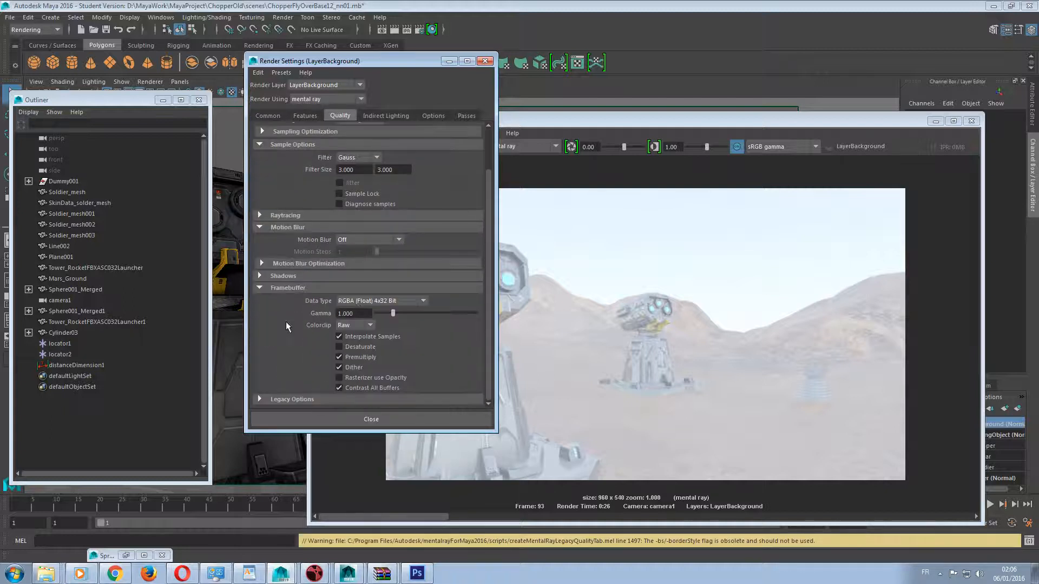
pyautogui.click(368, 302)
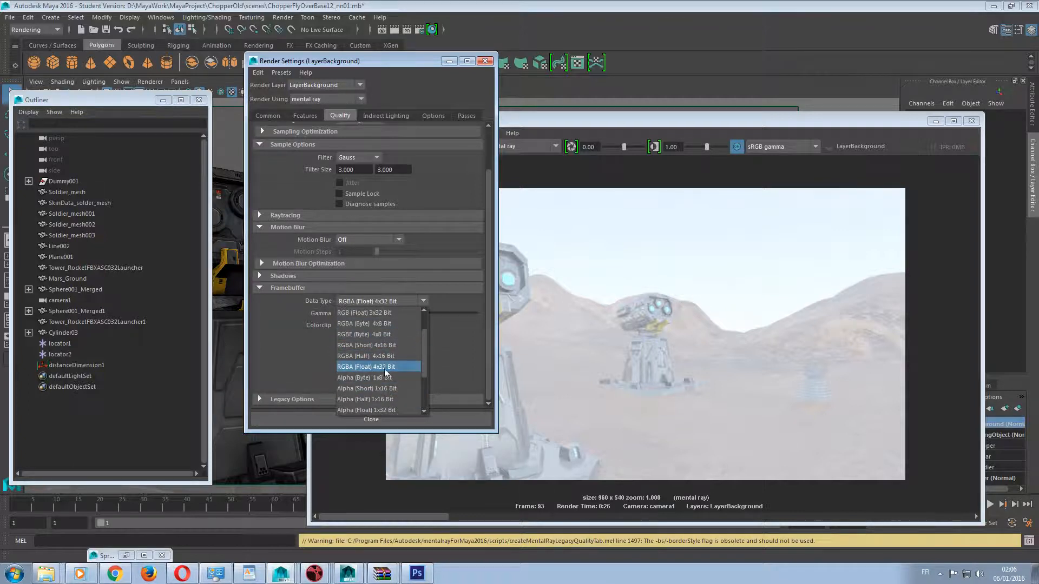
pyautogui.click(386, 369)
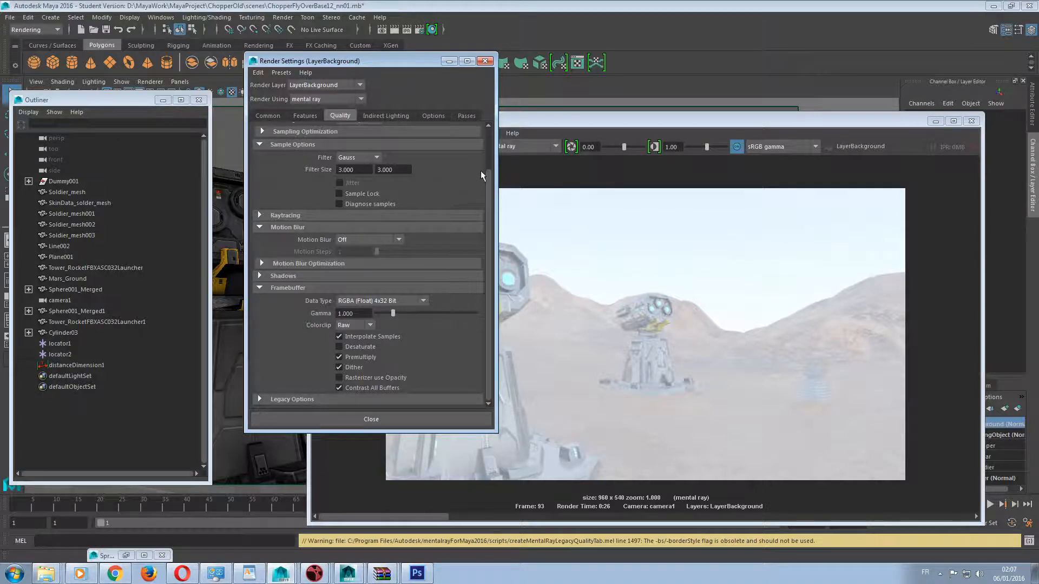
# Create a Physical Sun and Sky environment for mental ray and minimize the render windows.
pyautogui.scroll(3, 490, 177)
pyautogui.click(389, 116)
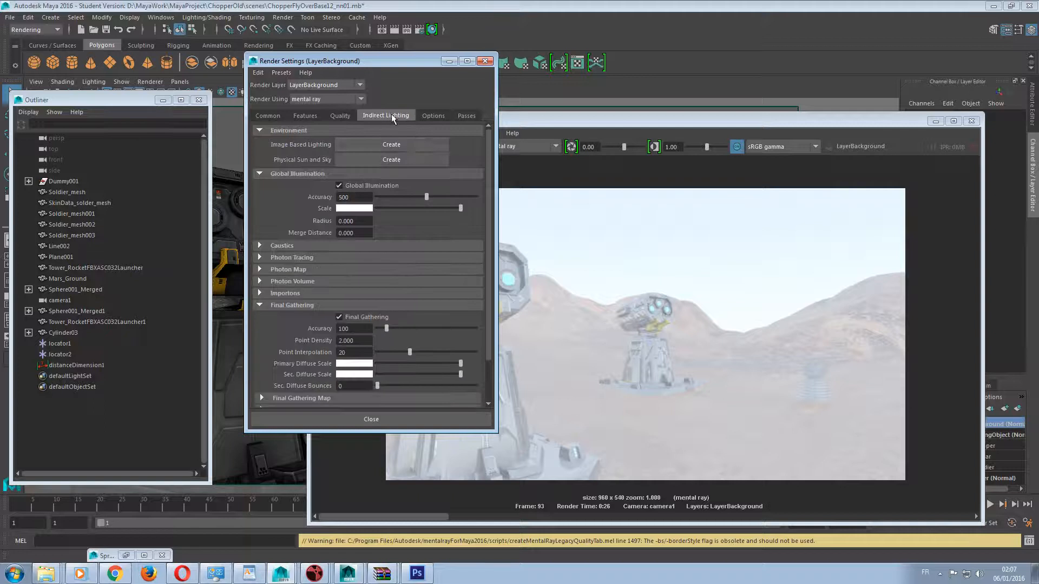
pyautogui.click(375, 161)
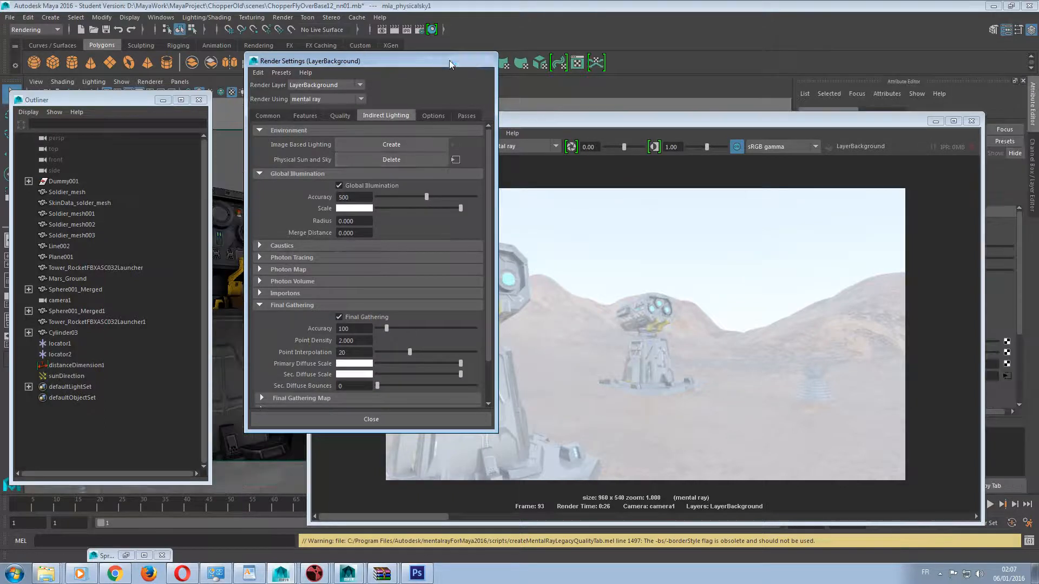
pyautogui.click(449, 61)
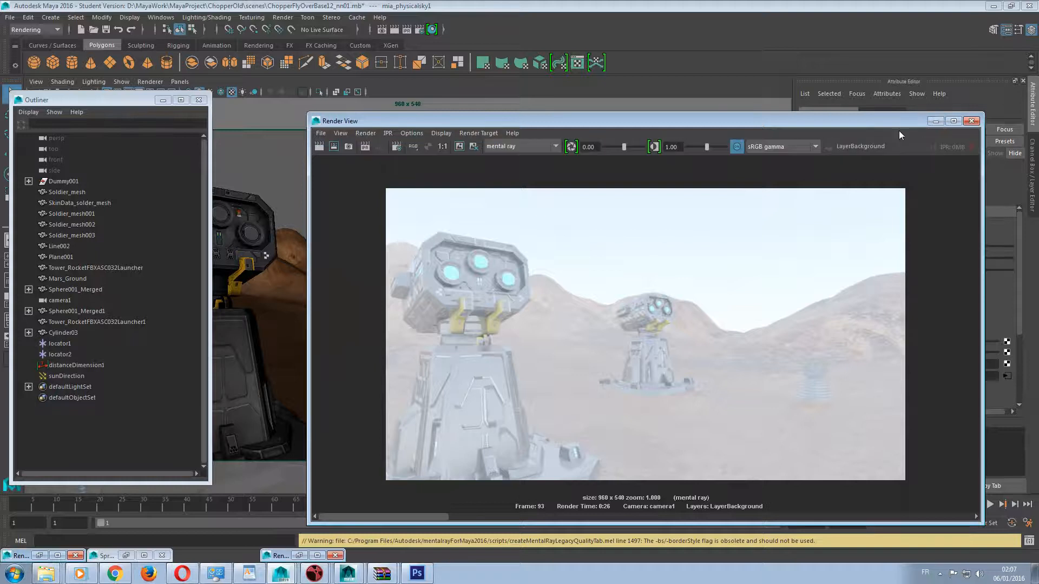
pyautogui.click(936, 121)
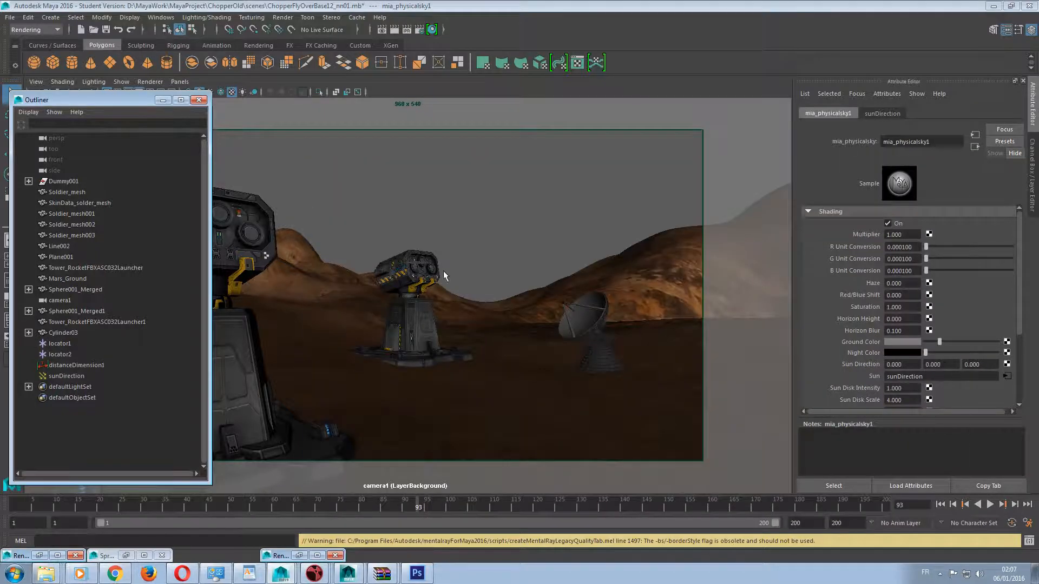
# Scale up the sunDirection light so its arrows are easy to see in the camera view.
pyautogui.click(70, 374)
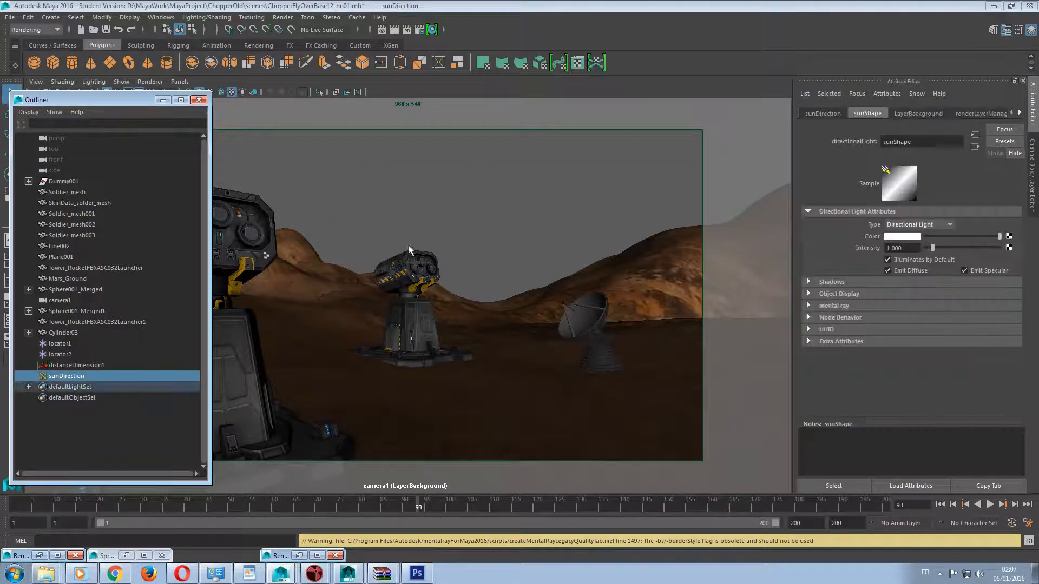
pyautogui.moveTo(97, 99); pyautogui.dragTo(773, 55)
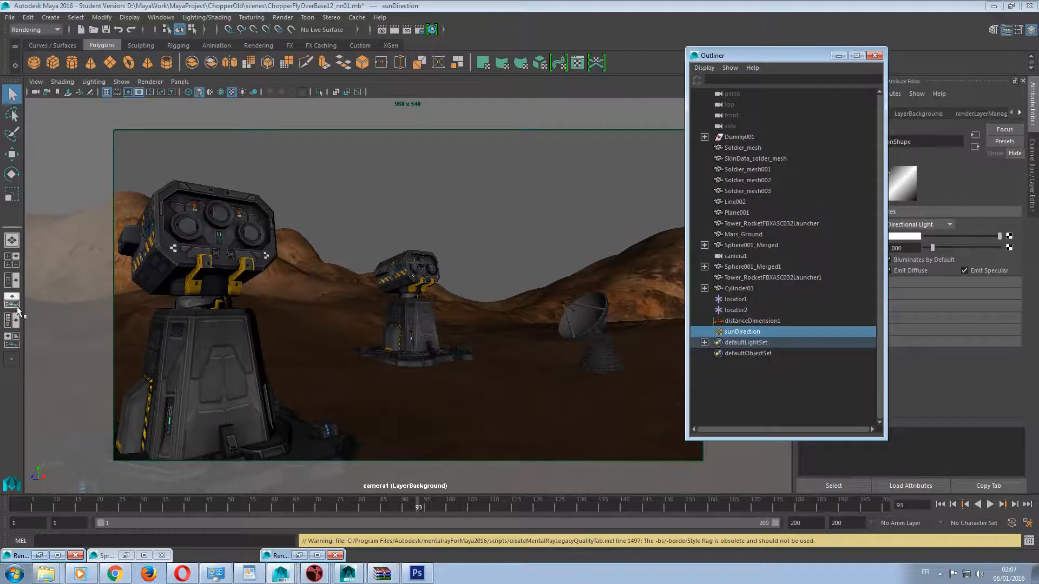
pyautogui.click(12, 194)
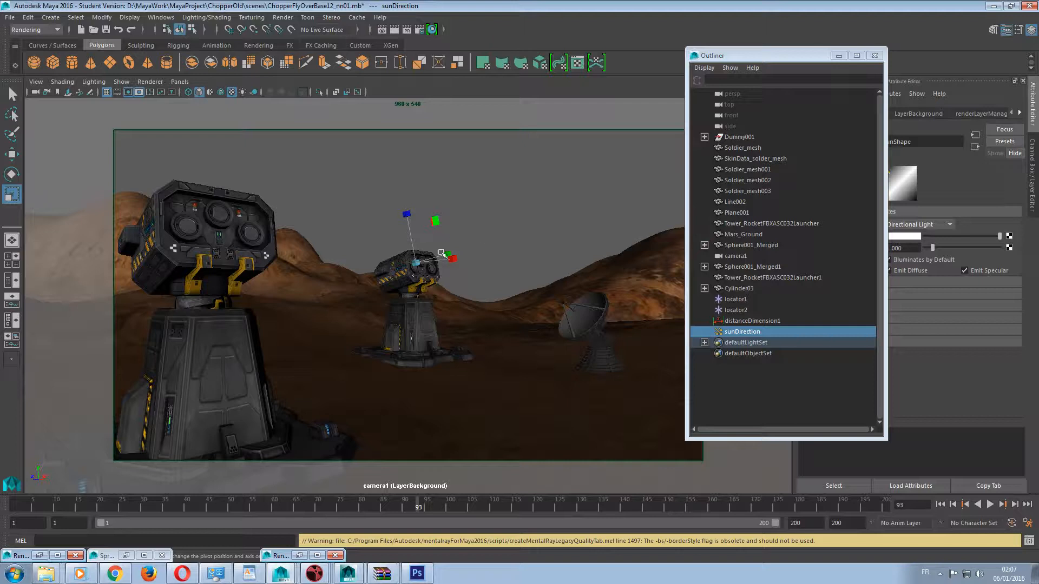
pyautogui.moveTo(429, 256); pyautogui.dragTo(339, 158)
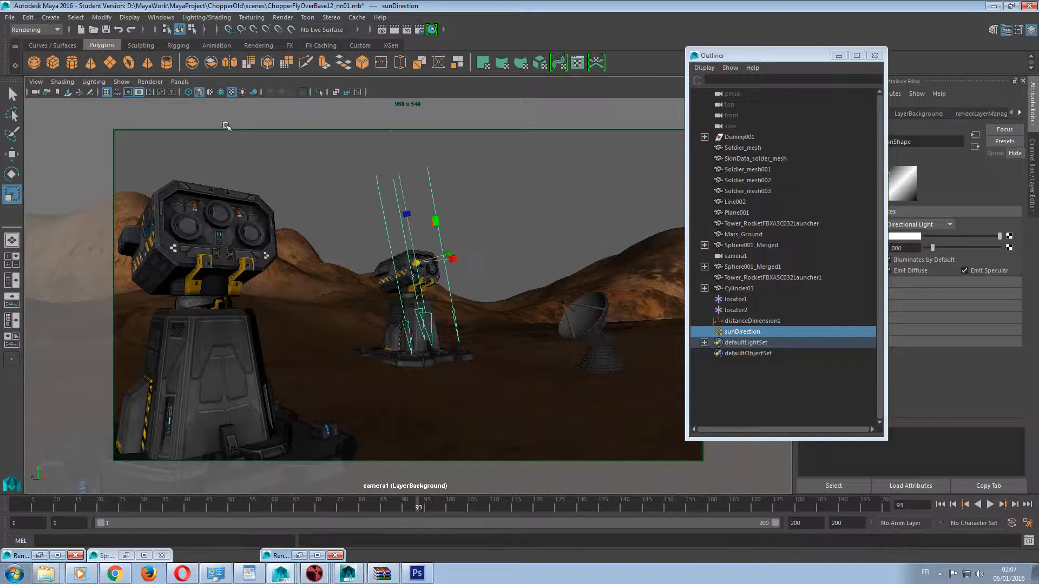
# Rotate the sunDirection light to slant the sunlight across the scene, and move the Outliner clear of the light's attributes.
pyautogui.click(12, 174)
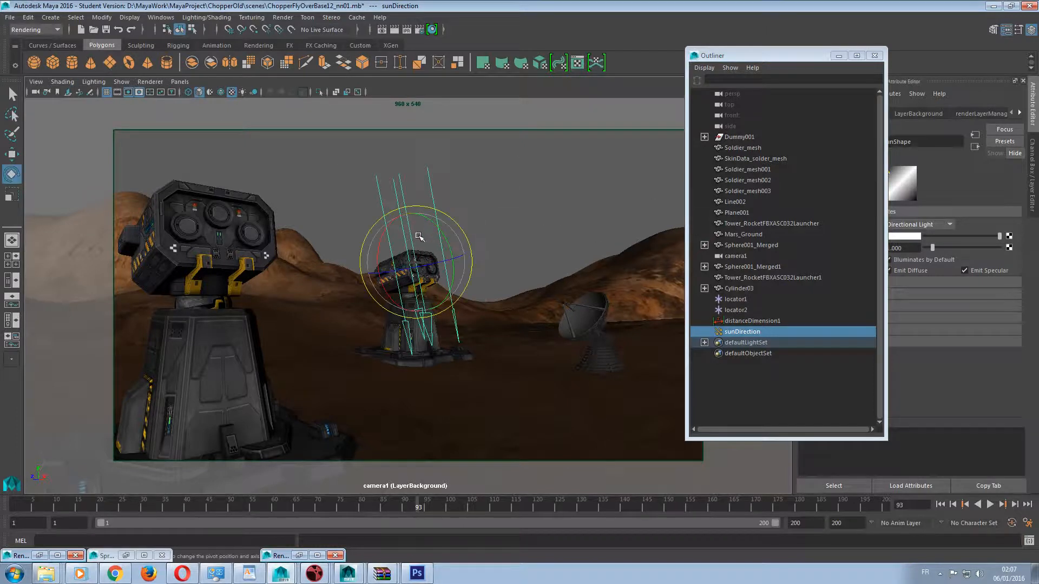
pyautogui.moveTo(434, 222); pyautogui.dragTo(428, 259)
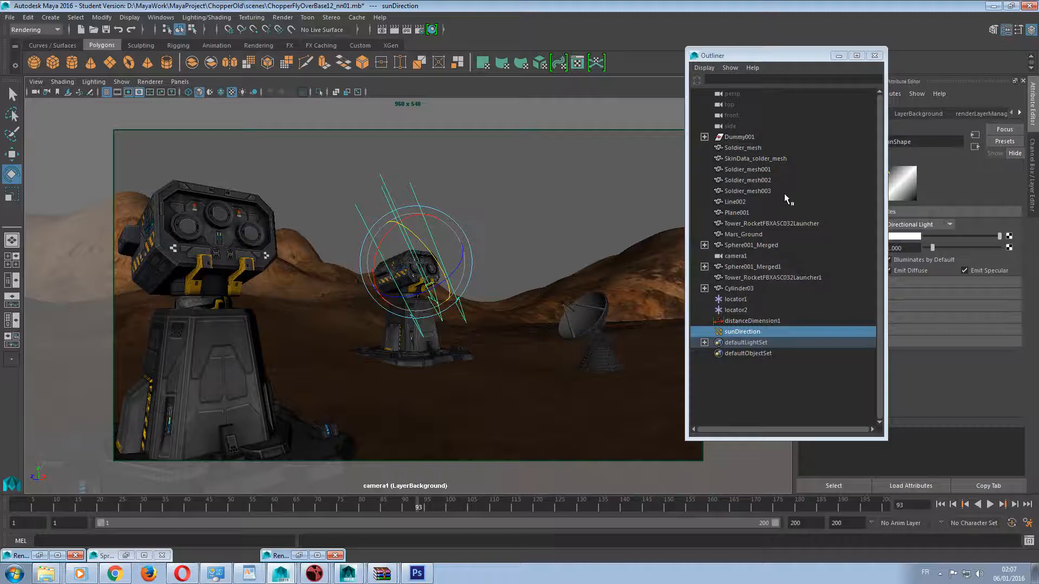
pyautogui.moveTo(759, 58); pyautogui.dragTo(477, 108)
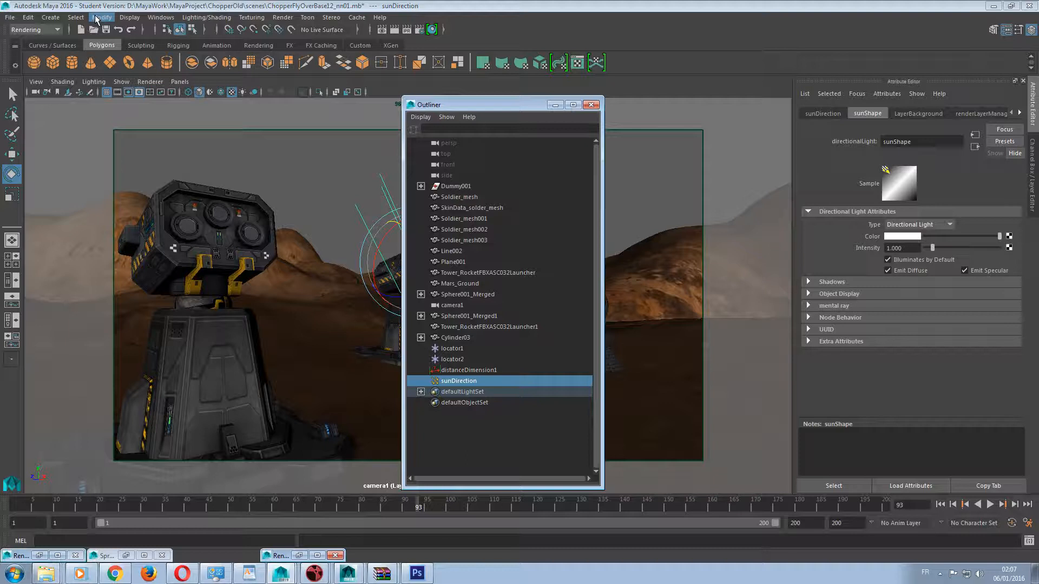
# Open the Hypershade and list the scene's cameras in its browser.
pyautogui.click(160, 17)
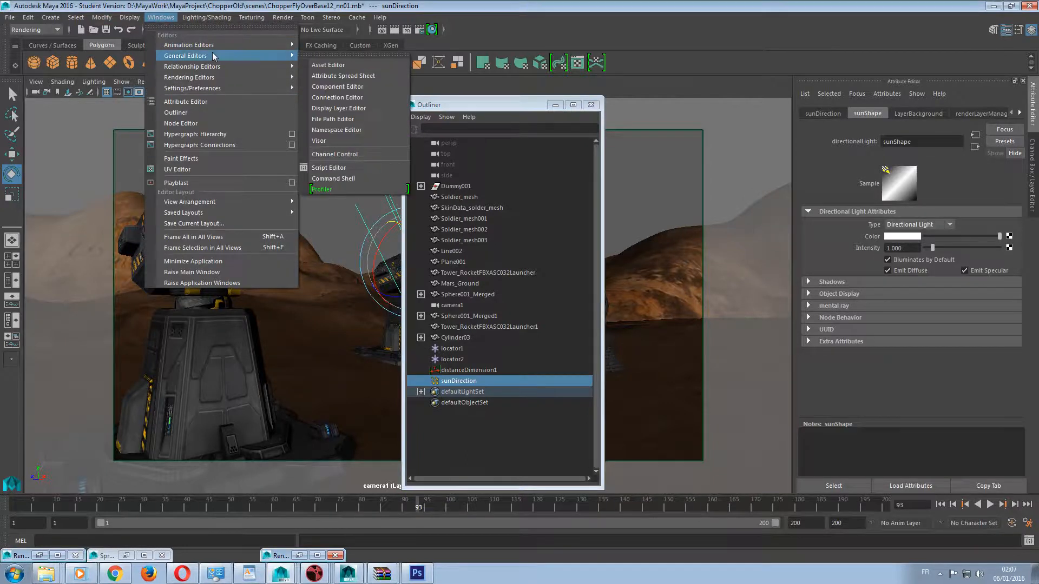
pyautogui.moveTo(222, 78)
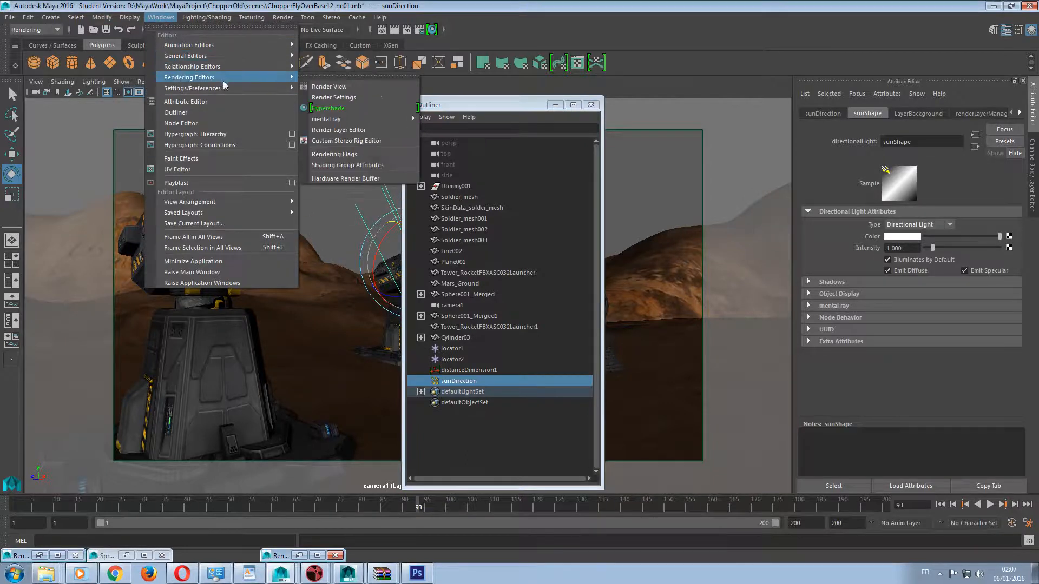
pyautogui.click(353, 107)
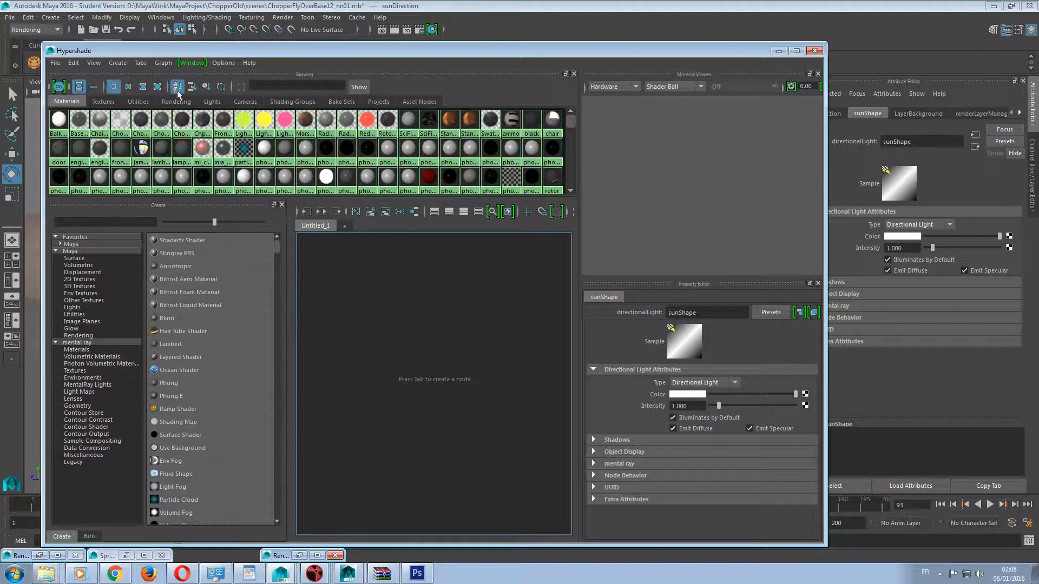
pyautogui.click(246, 101)
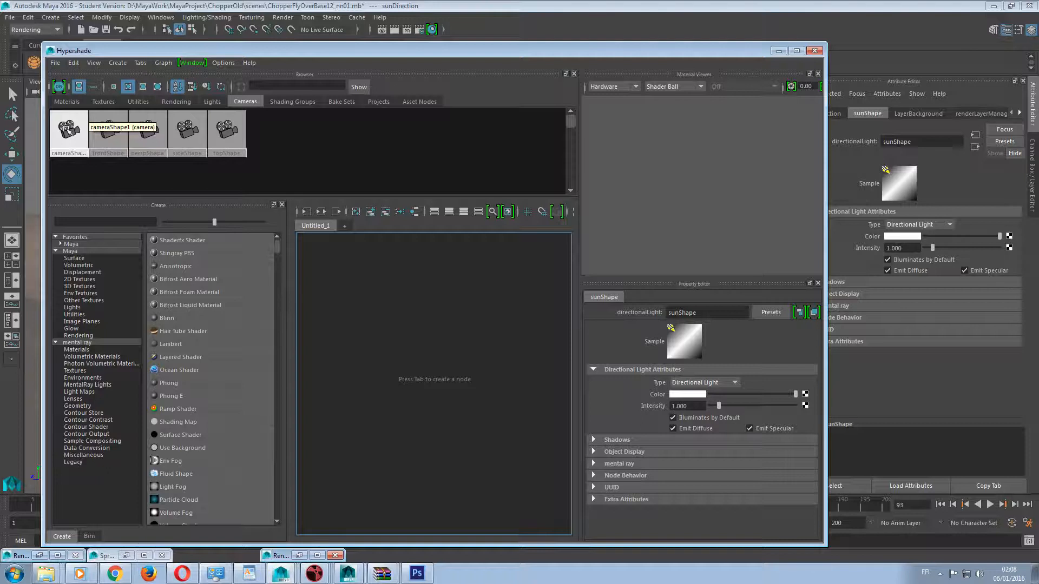
pyautogui.moveTo(65, 130); pyautogui.dragTo(414, 335, button='middle')
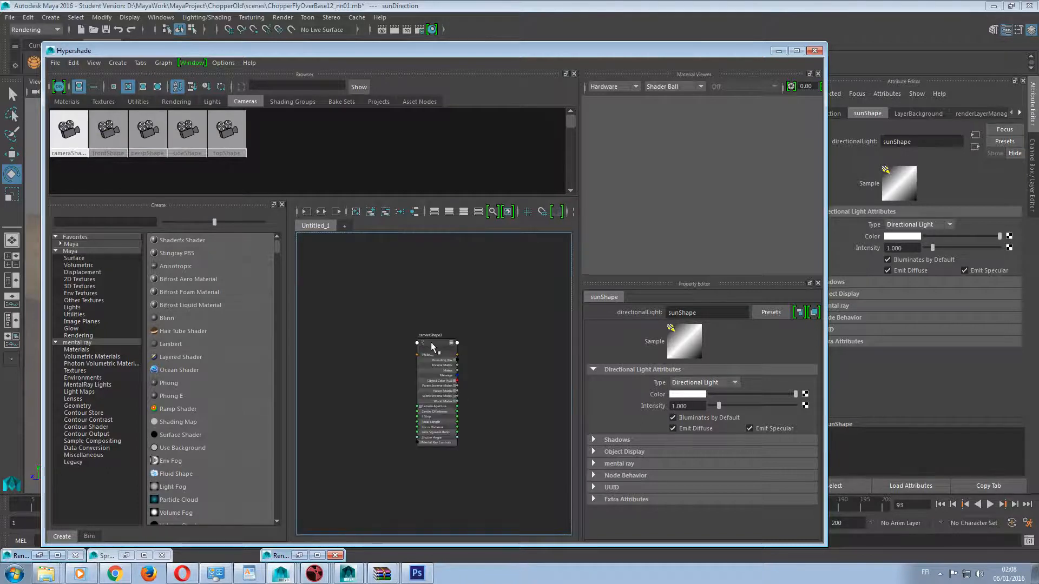
pyautogui.scroll(5, 435, 339)
pyautogui.scroll(-4, 436, 338)
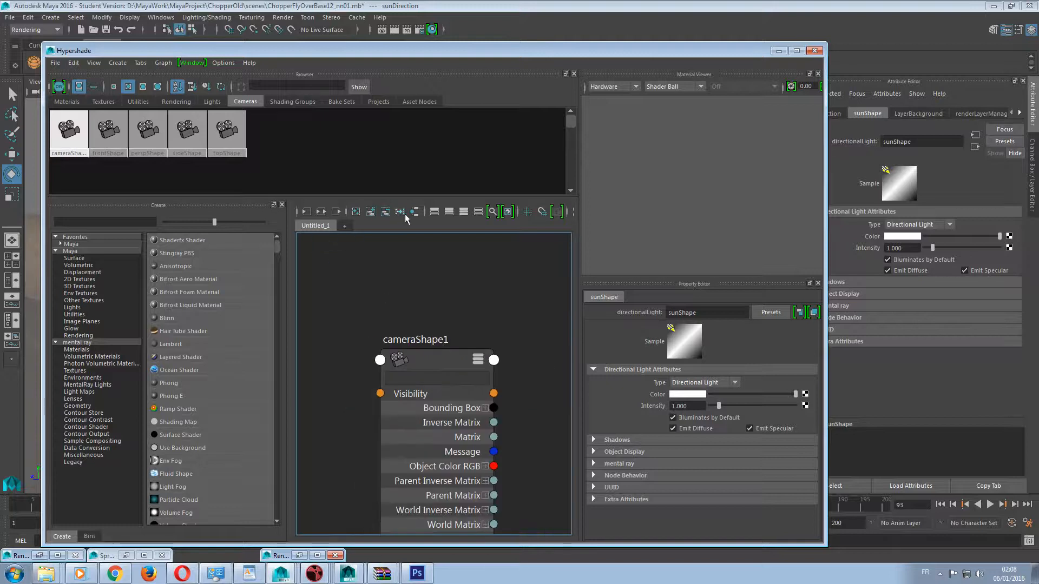
pyautogui.click(357, 213)
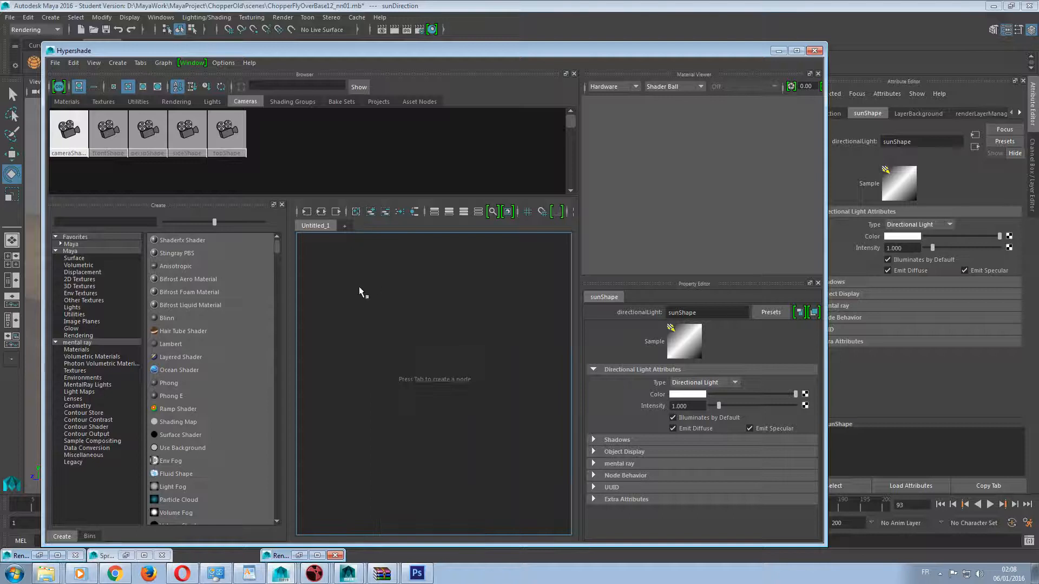
# Graph the network of cameraShape1 with its connected exposure and physical sky nodes in the Hypershade work area.
pyautogui.rightClick(65, 128)
pyautogui.click(54, 160)
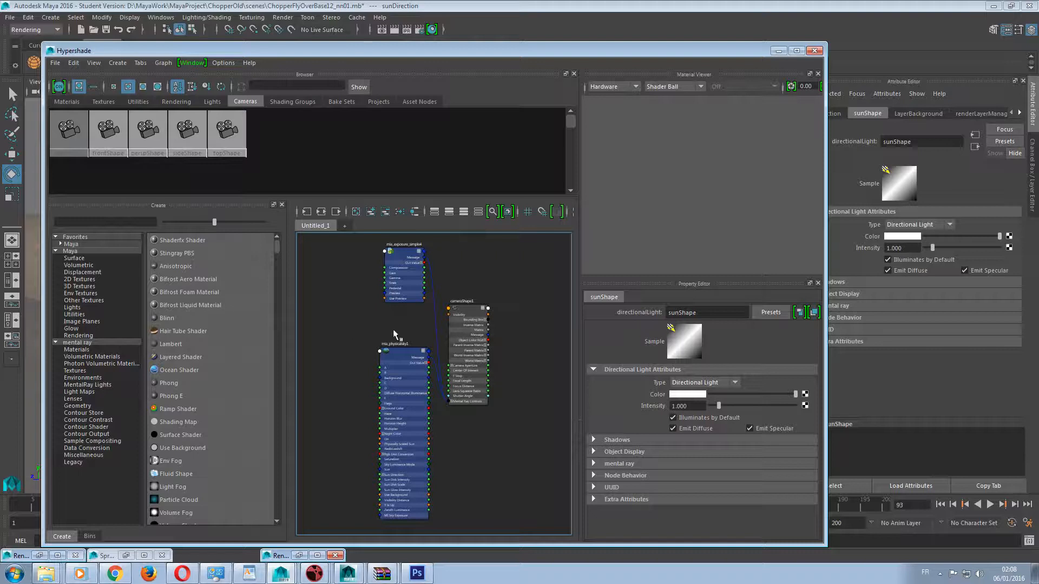
pyautogui.scroll(2, 446, 453)
pyautogui.scroll(-2, 446, 453)
pyautogui.scroll(2, 402, 257)
# Set the gamma of the camera's mia_exposure_simple4 node to 1 and minimize the Hypershade.
pyautogui.click(404, 258)
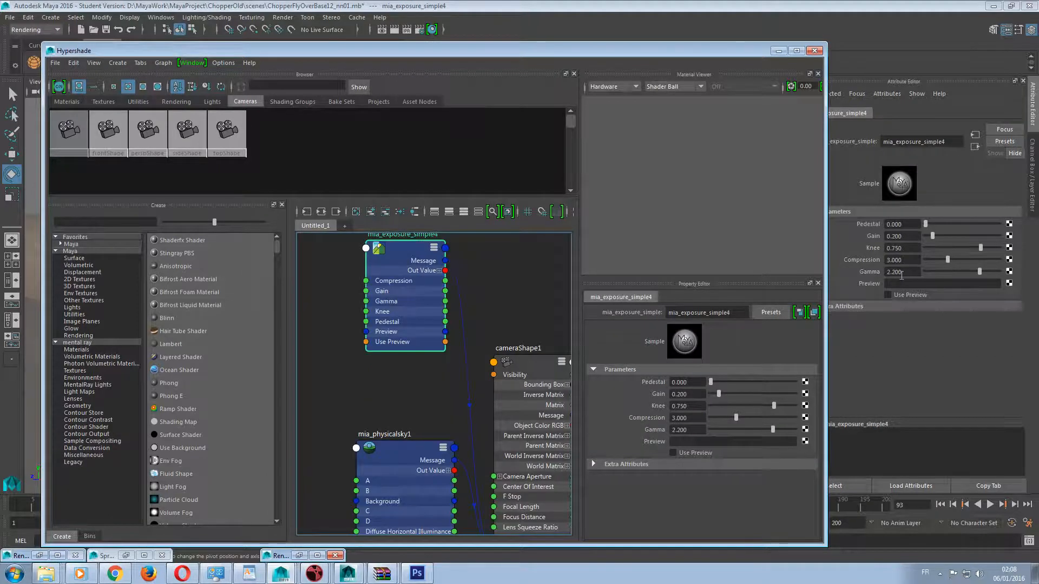
pyautogui.moveTo(903, 272); pyautogui.dragTo(780, 280)
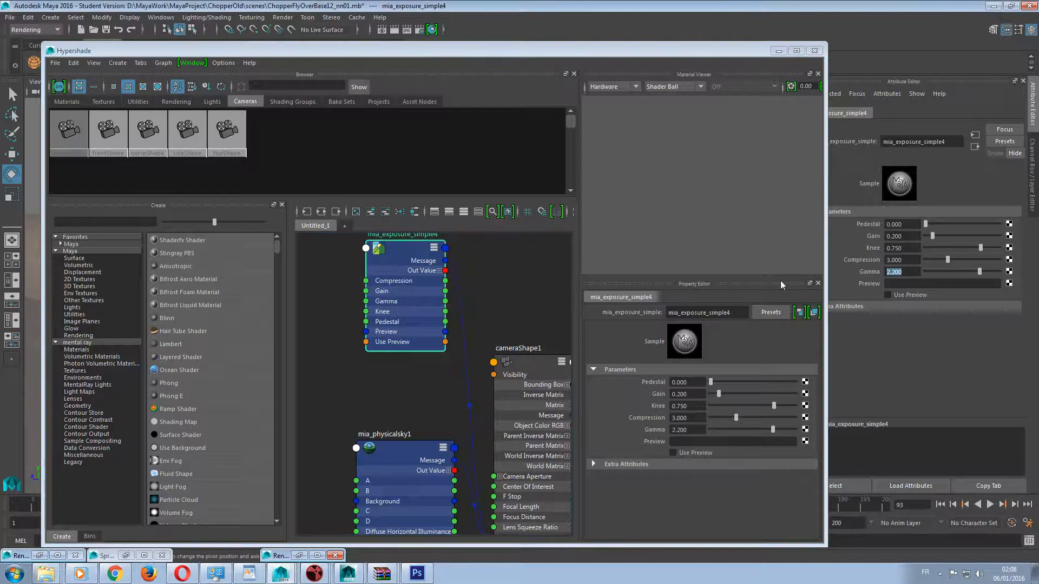
pyautogui.write('1')
pyautogui.press('Return')
pyautogui.click(779, 52)
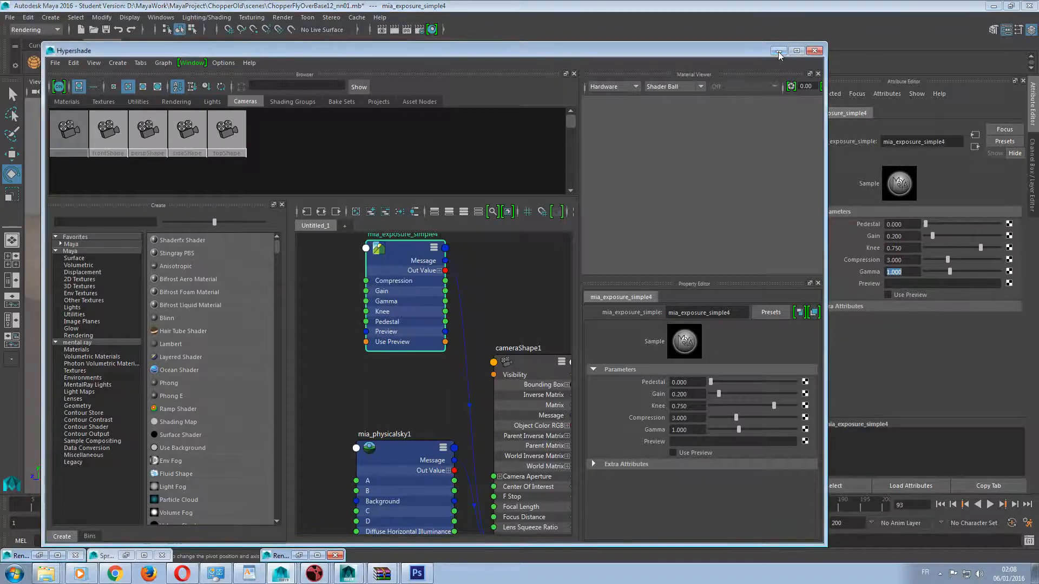
# Examine the Common, Indirect Lighting, Options and Quality render settings of LayerBackground alongside its last render.
pyautogui.click(382, 30)
pyautogui.click(411, 133)
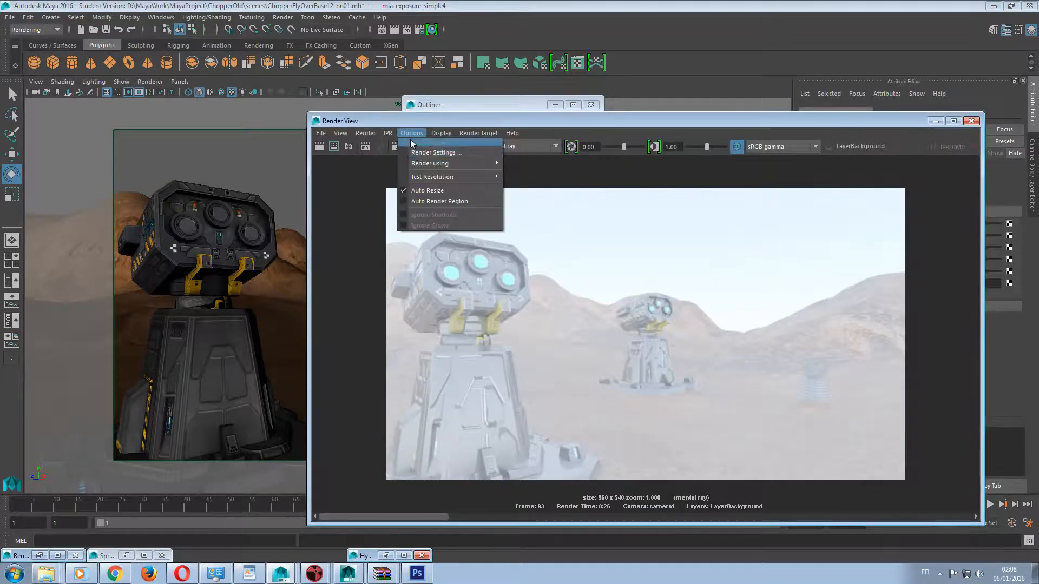
pyautogui.click(425, 149)
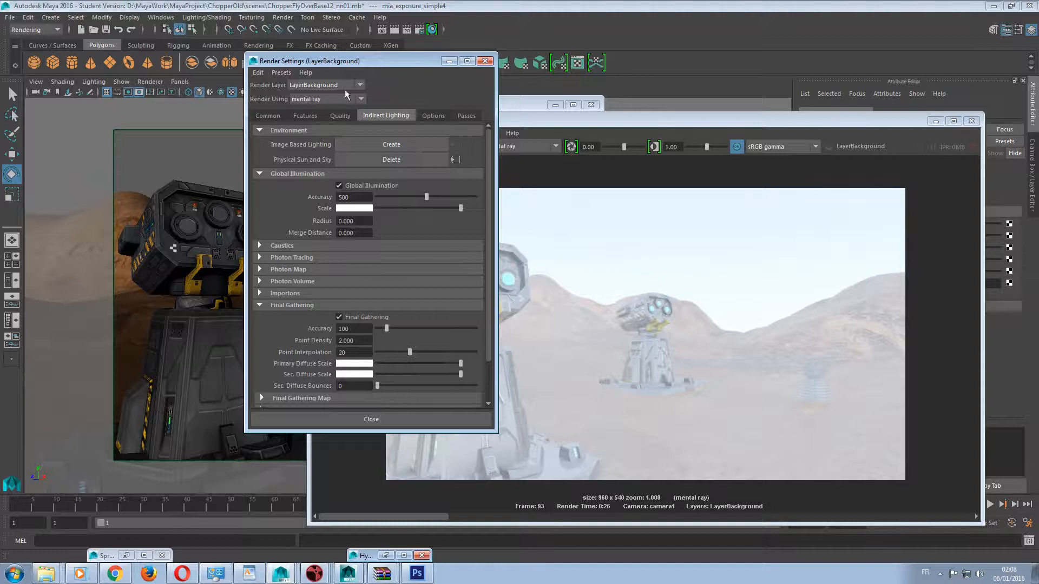
pyautogui.click(269, 116)
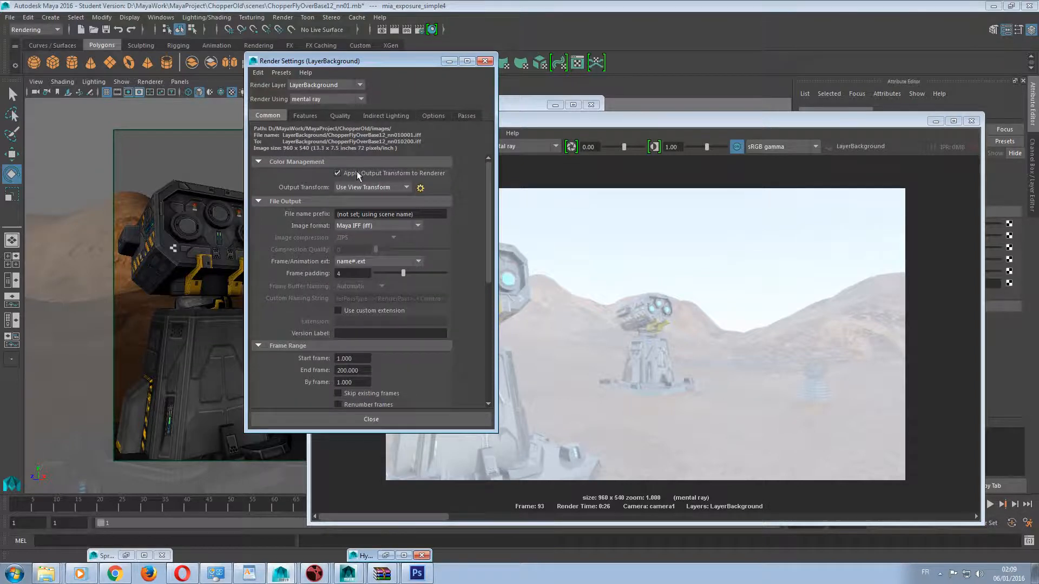
pyautogui.click(374, 116)
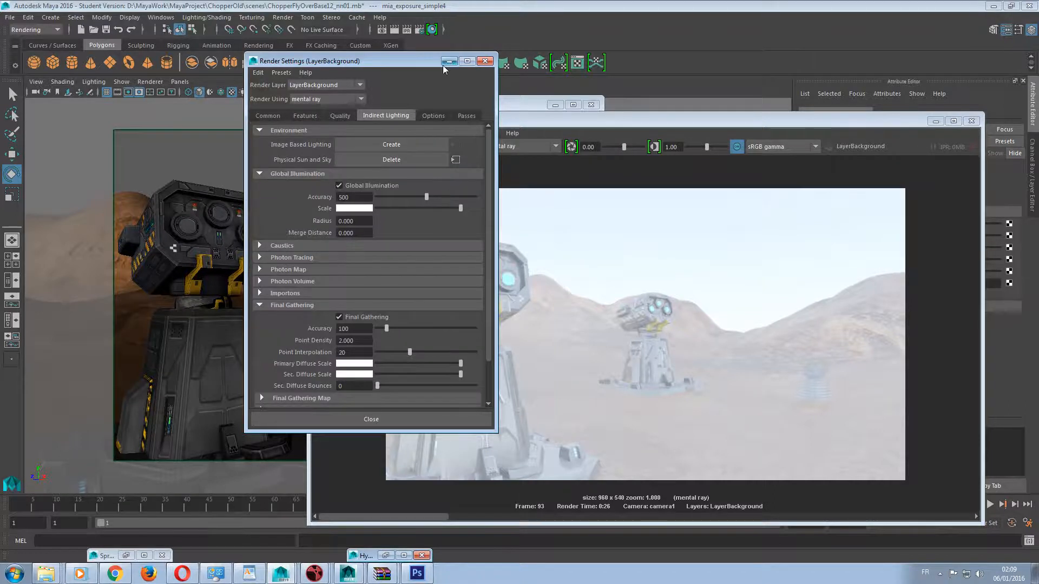
pyautogui.moveTo(399, 60); pyautogui.dragTo(246, 60)
pyautogui.moveTo(618, 122); pyautogui.dragTo(356, 416)
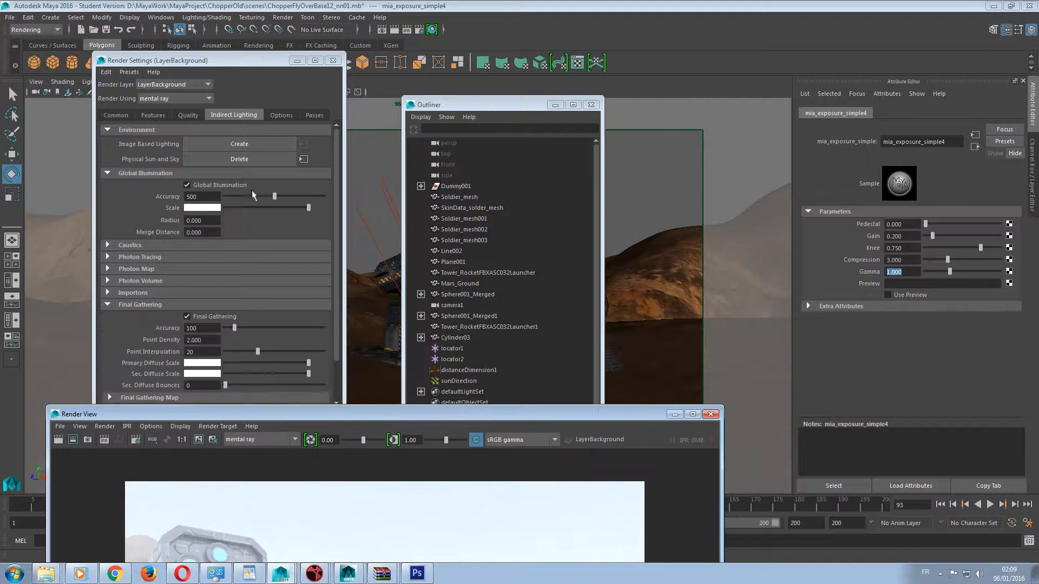
pyautogui.click(279, 115)
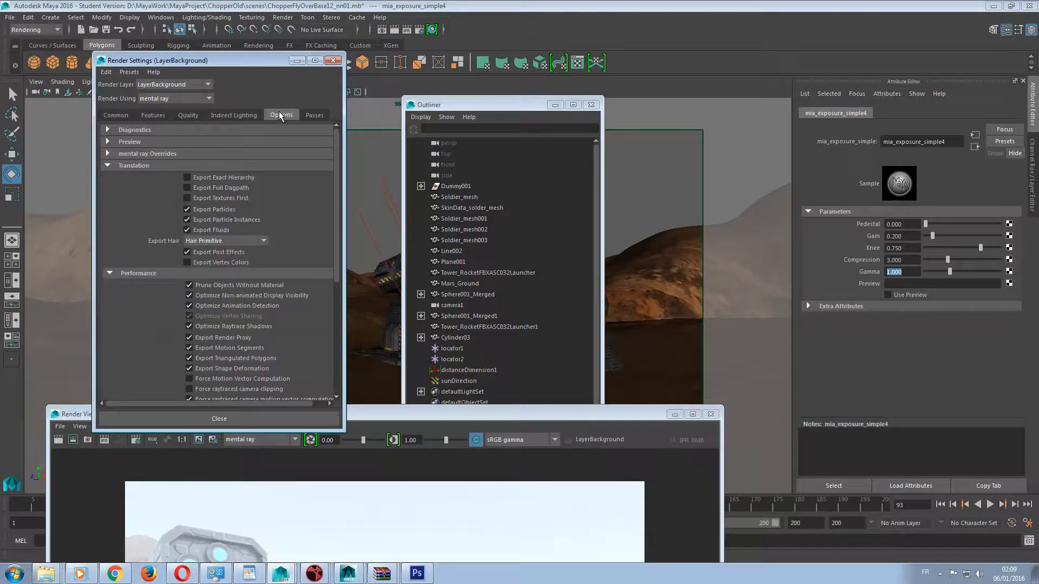
pyautogui.click(188, 115)
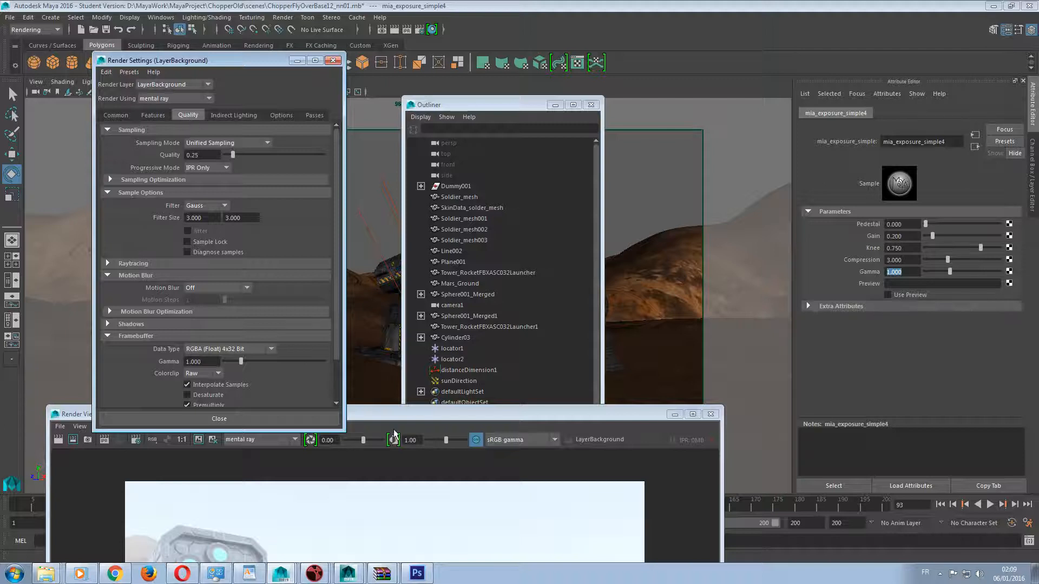
# Turn off the sRGB gamma view transform in the Render View and bring up the render layer list.
pyautogui.moveTo(398, 416); pyautogui.dragTo(361, 163)
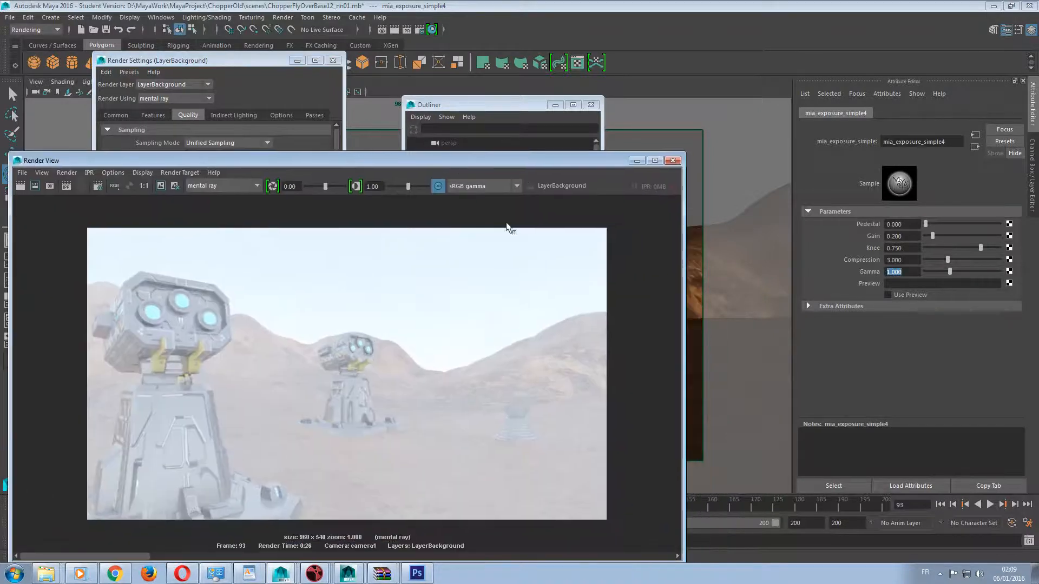
pyautogui.click(438, 187)
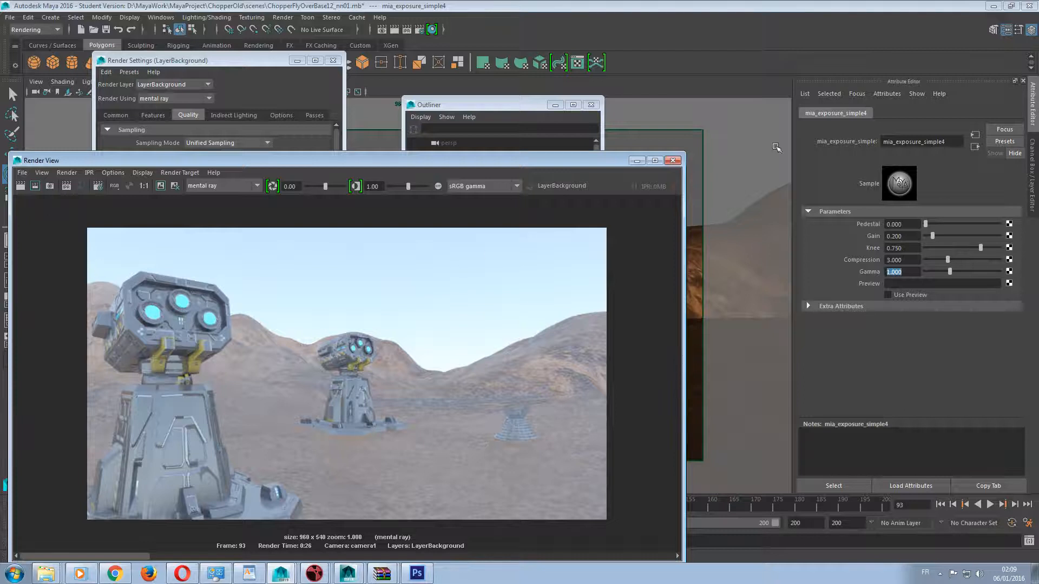
pyautogui.moveTo(354, 164); pyautogui.dragTo(378, 124)
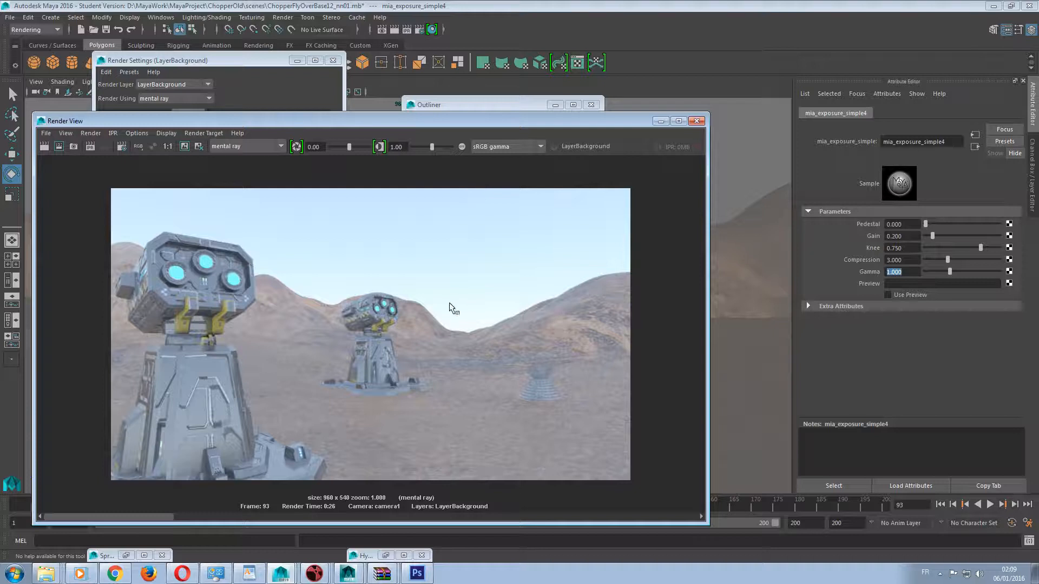
pyautogui.click(1033, 118)
pyautogui.click(1034, 178)
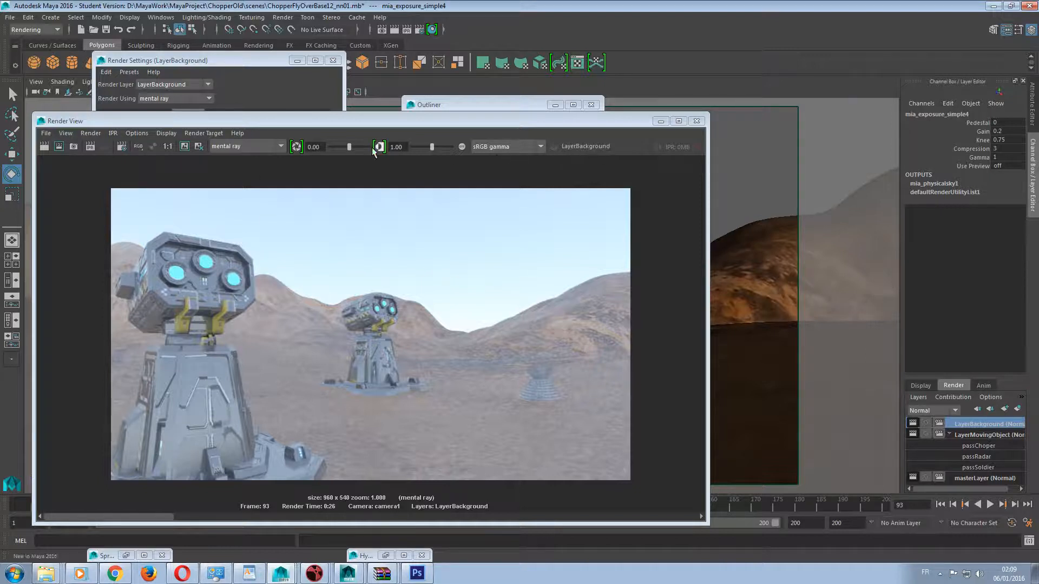
pyautogui.click(462, 147)
pyautogui.click(461, 147)
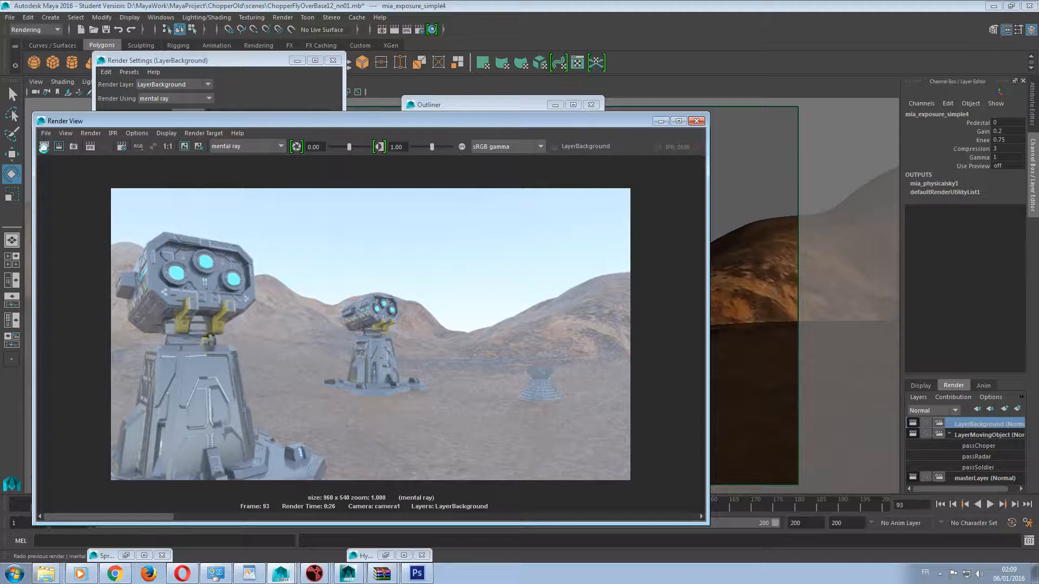
# Redo the previous render and check the renderable camera in LayerBackground's Common render settings.
pyautogui.click(45, 148)
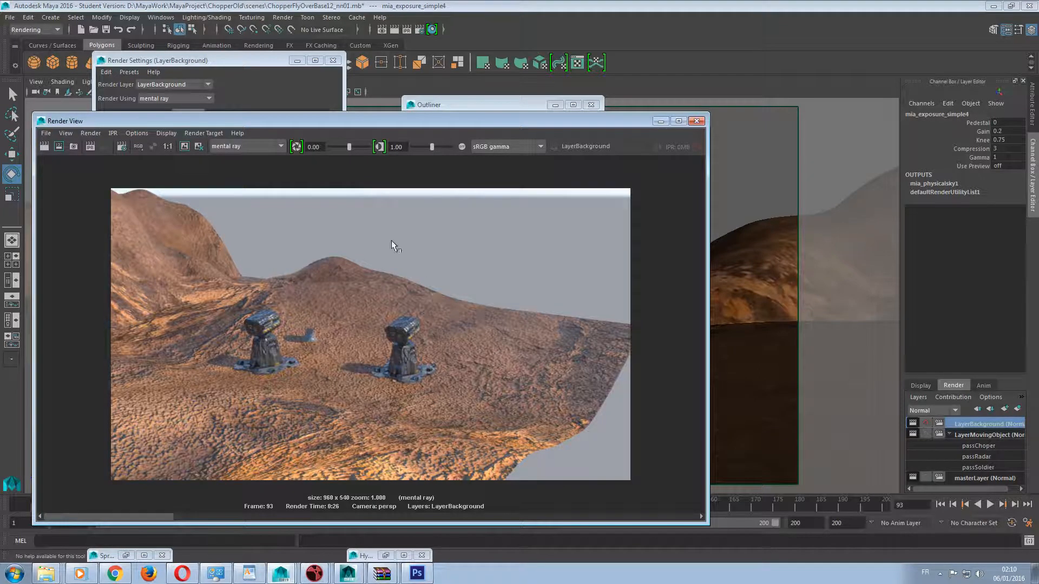
pyautogui.moveTo(162, 121); pyautogui.dragTo(542, 93)
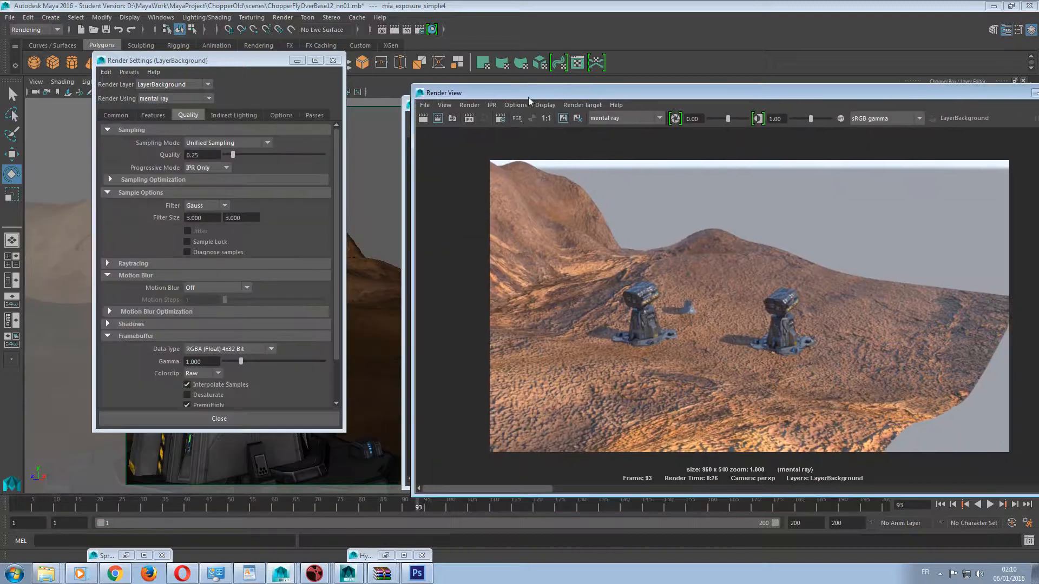
pyautogui.click(197, 60)
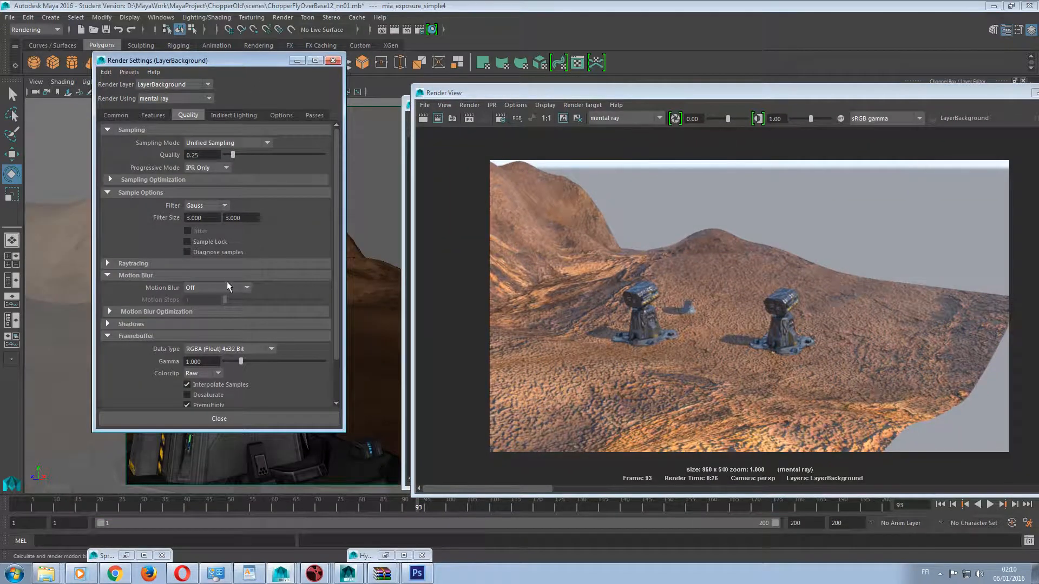
pyautogui.click(116, 115)
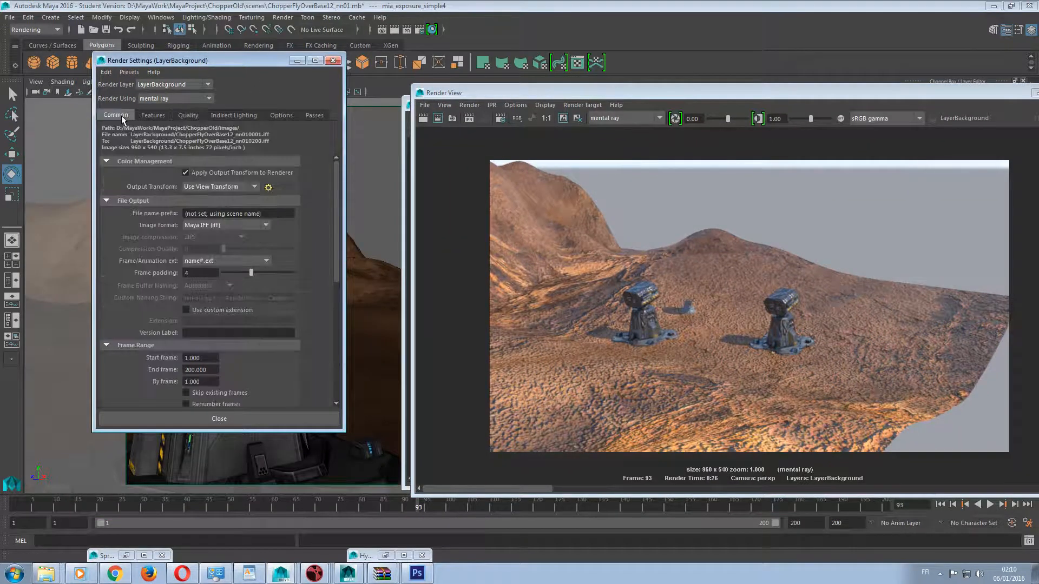
pyautogui.scroll(-5, 252, 282)
pyautogui.click(193, 323)
pyautogui.click(206, 336)
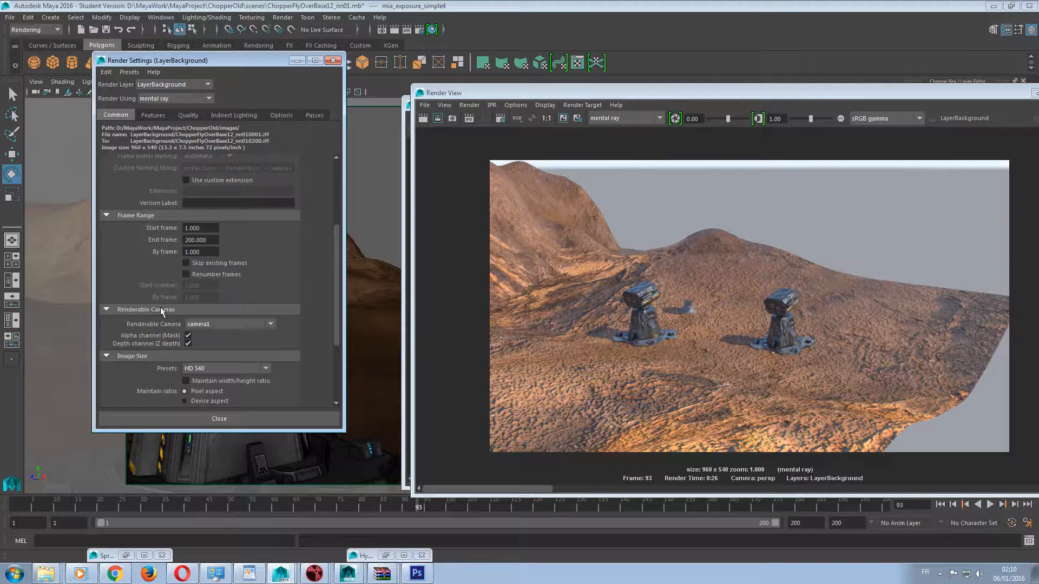
# Switch the Render View to camera1 by starting an IPR render from it, and render LayerBackground at frame 93.
pyautogui.moveTo(639, 91); pyautogui.dragTo(271, 90)
pyautogui.click(154, 104)
pyautogui.moveTo(129, 104)
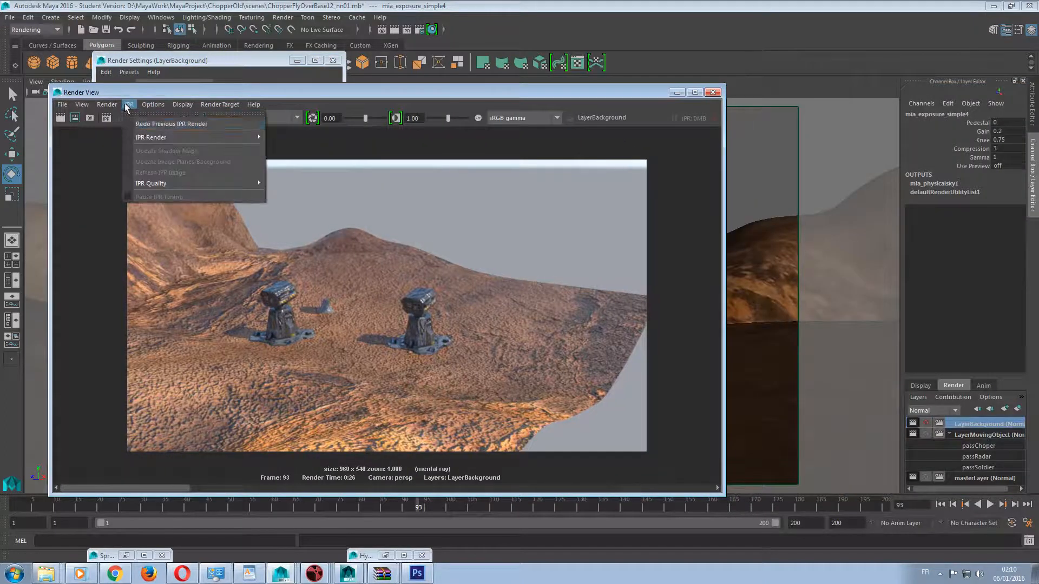
pyautogui.moveTo(145, 139)
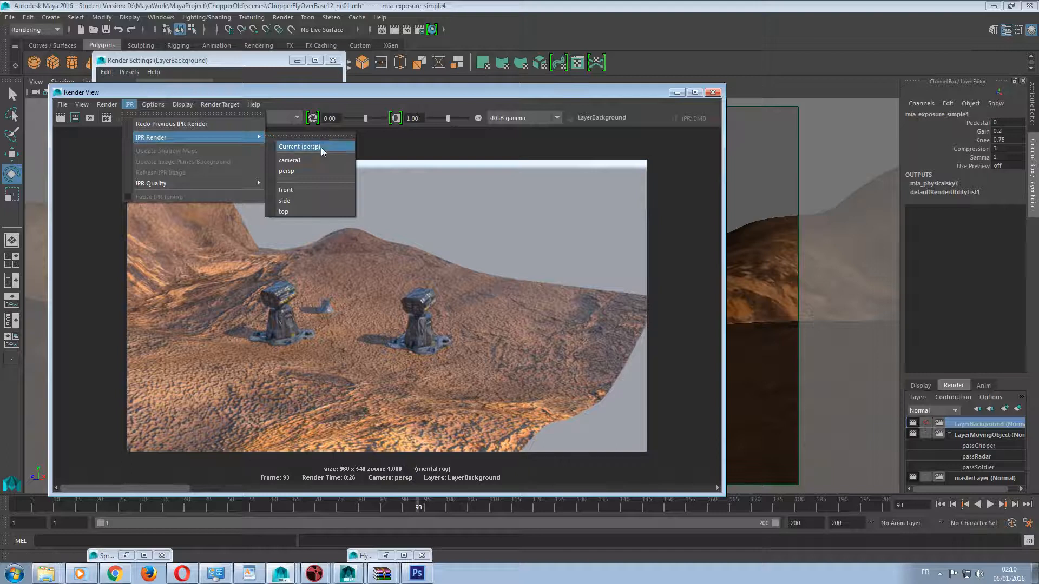
pyautogui.click(310, 161)
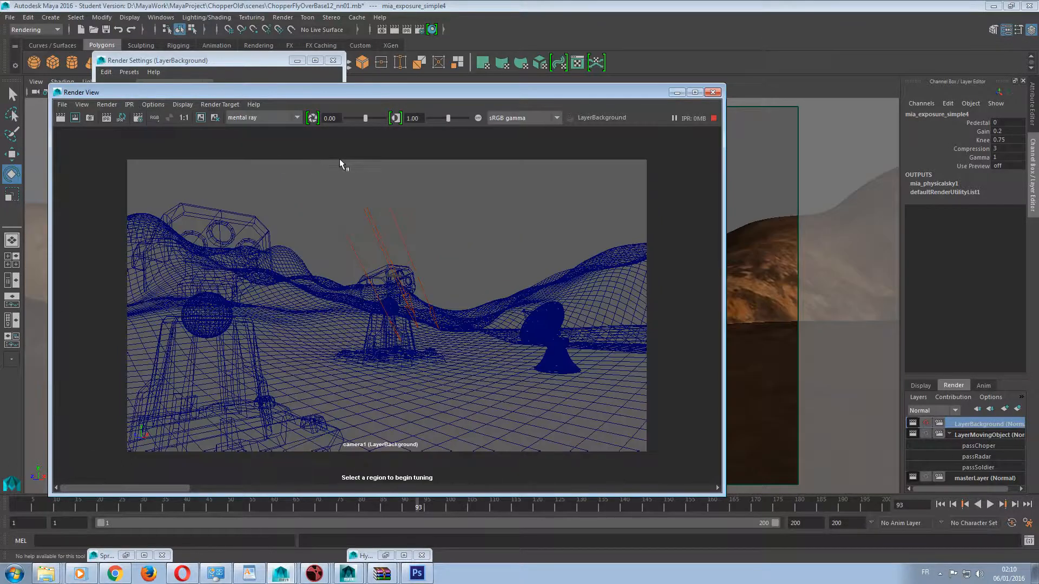
pyautogui.moveTo(222, 96); pyautogui.dragTo(488, 69)
pyautogui.moveTo(210, 62); pyautogui.dragTo(129, 72)
pyautogui.moveTo(472, 69); pyautogui.dragTo(305, 84)
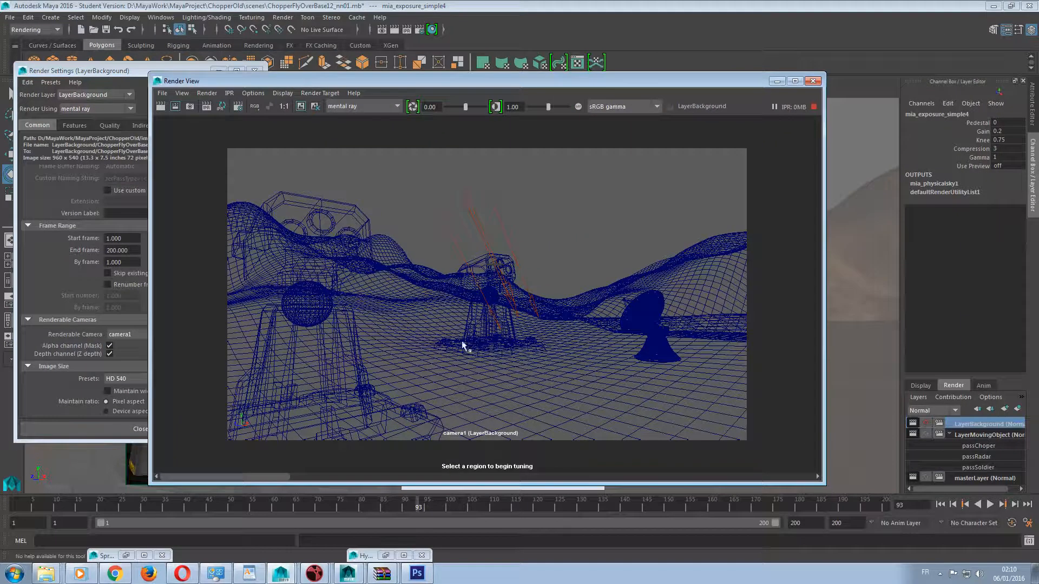
pyautogui.click(161, 105)
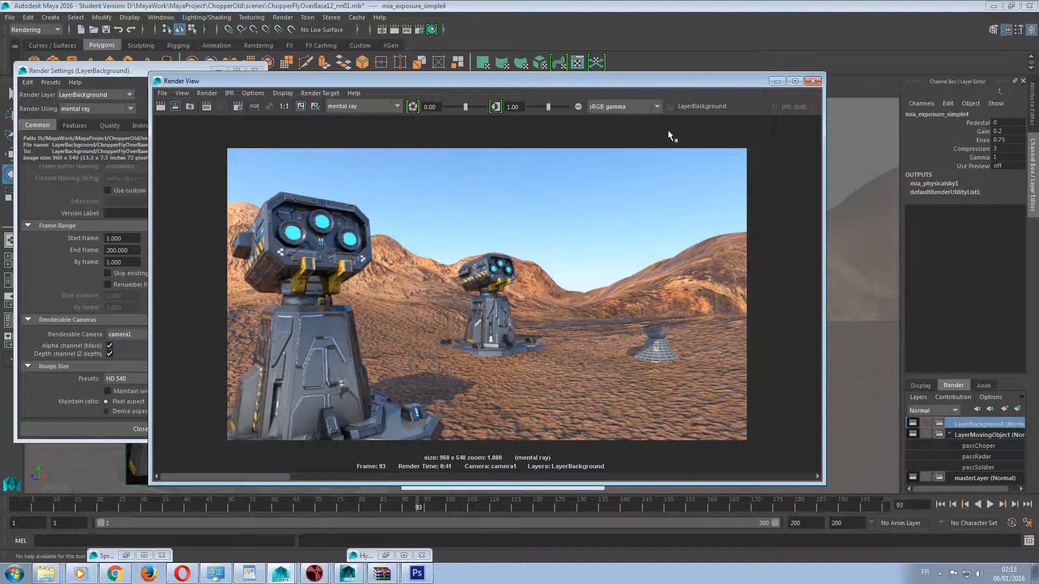
# Make LayerMovingObject the active render layer and render it from camera1.
pyautogui.moveTo(710, 86); pyautogui.dragTo(637, 50)
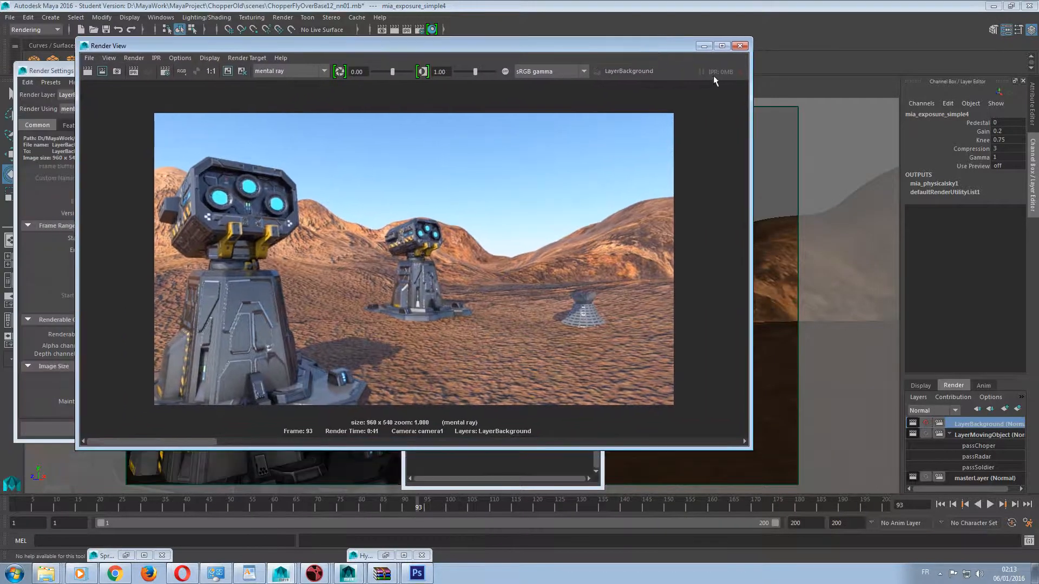
pyautogui.click(978, 436)
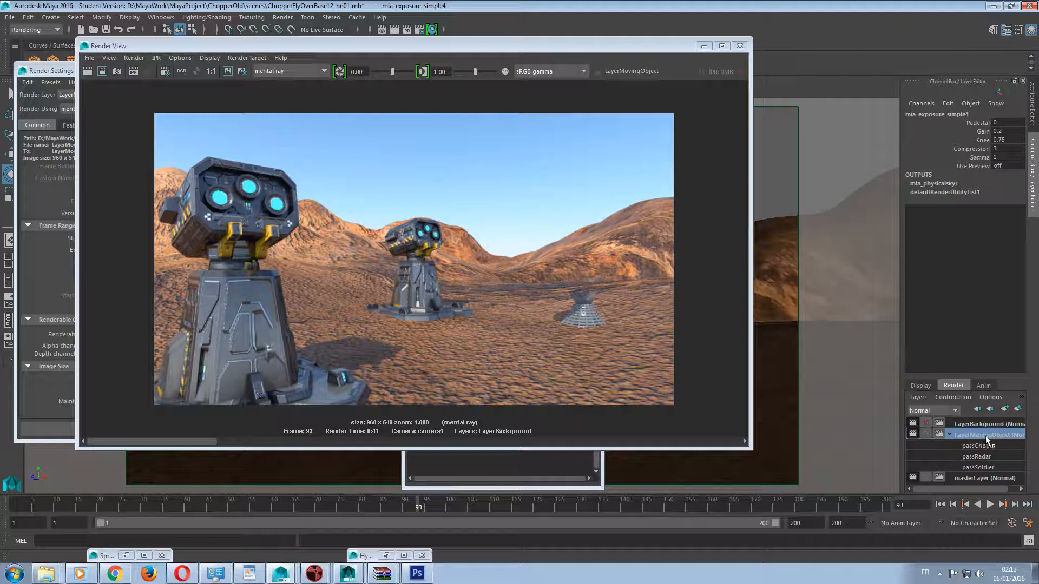
pyautogui.click(89, 71)
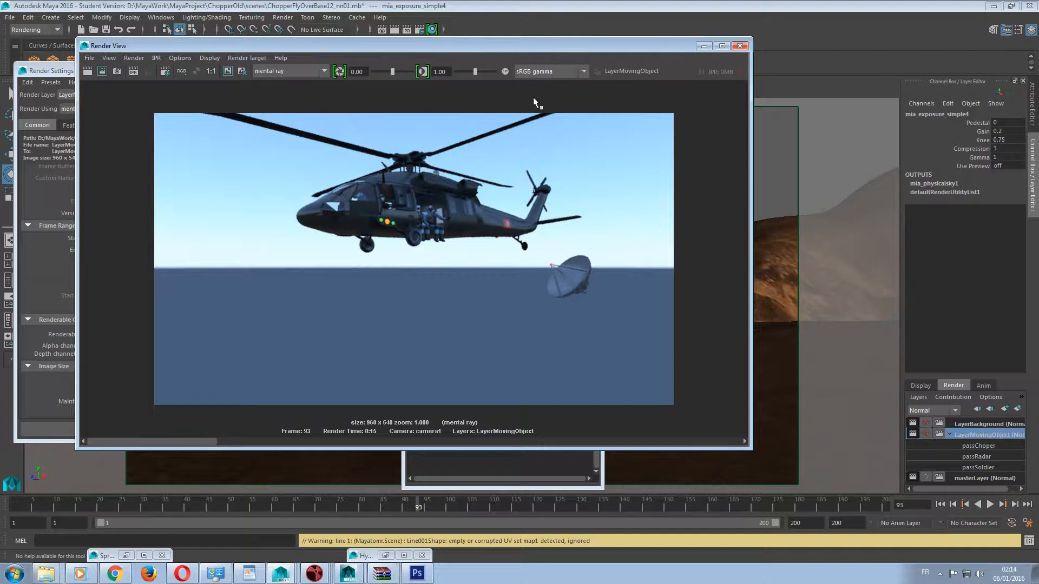
# Set the multiplier of the mia_physicalsky1 node to 2 and minimize the Hypershade.
pyautogui.moveTo(462, 44); pyautogui.dragTo(391, 147)
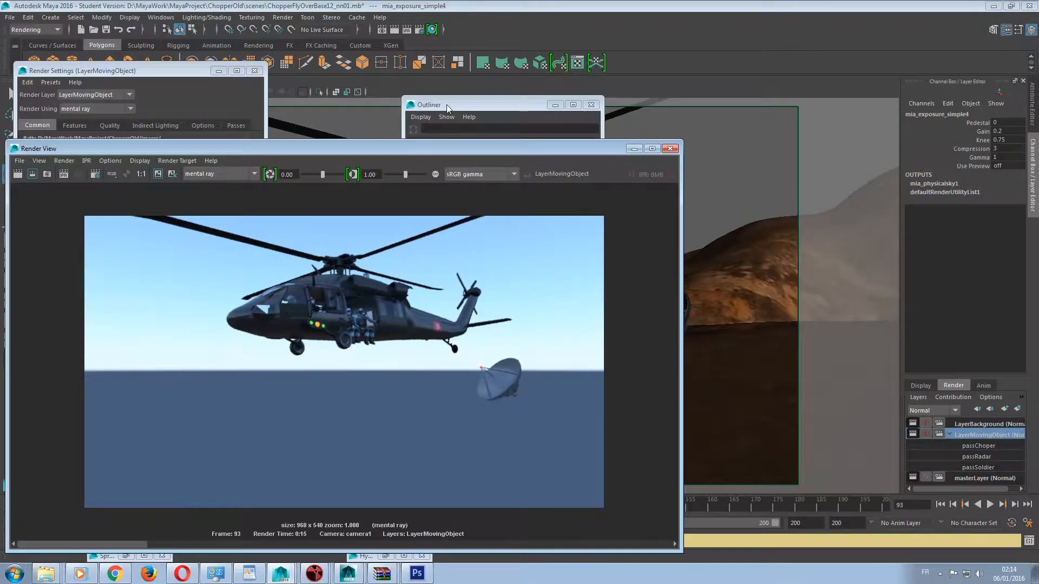
pyautogui.click(447, 105)
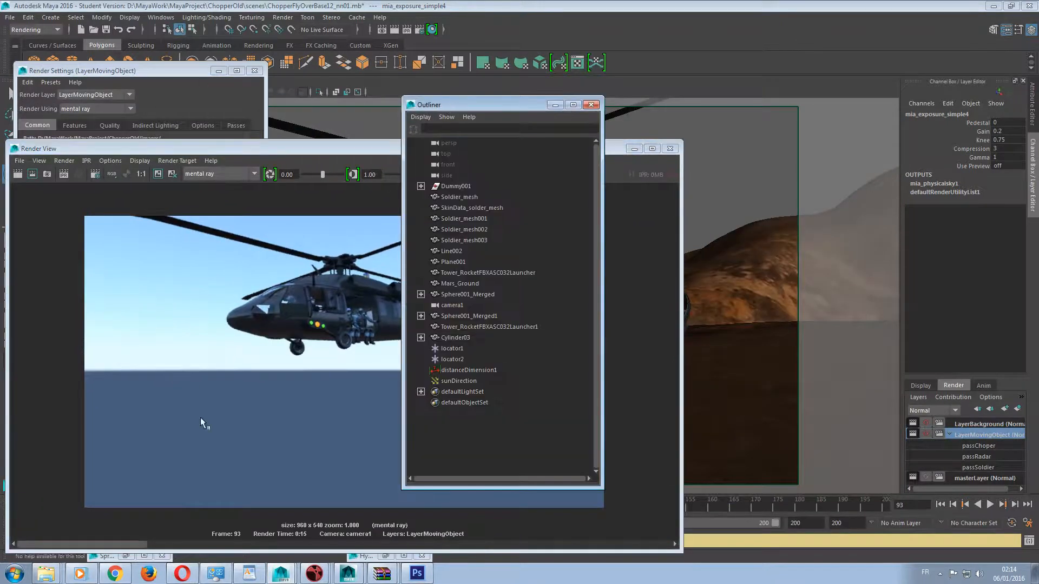
pyautogui.click(386, 556)
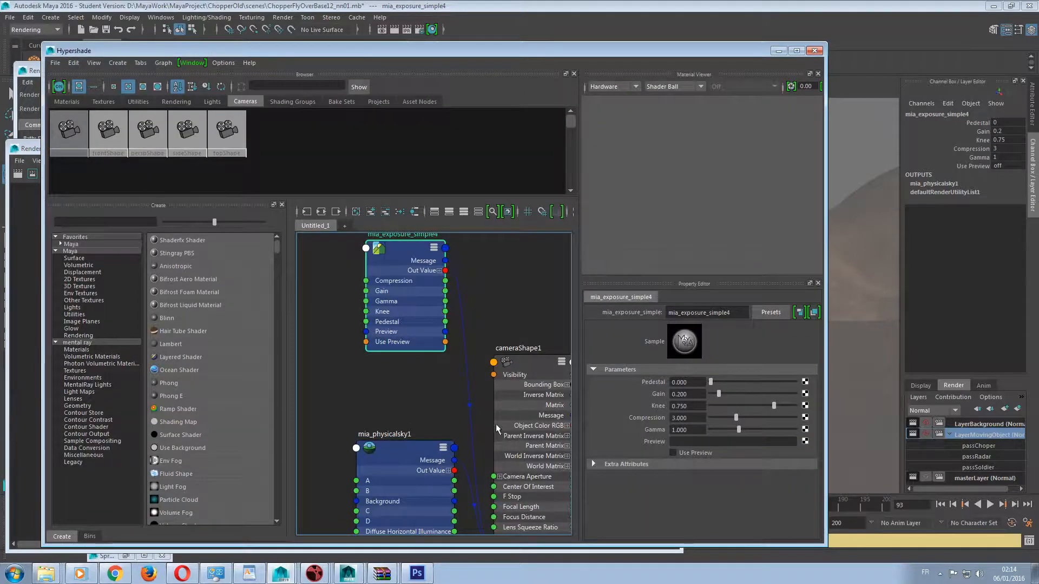
pyautogui.click(400, 450)
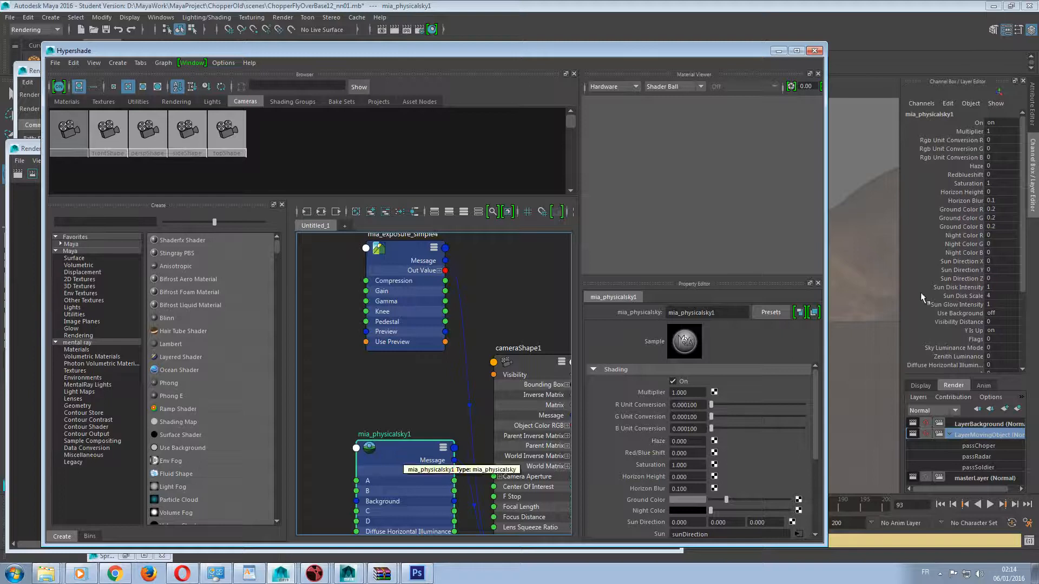
pyautogui.click(1033, 108)
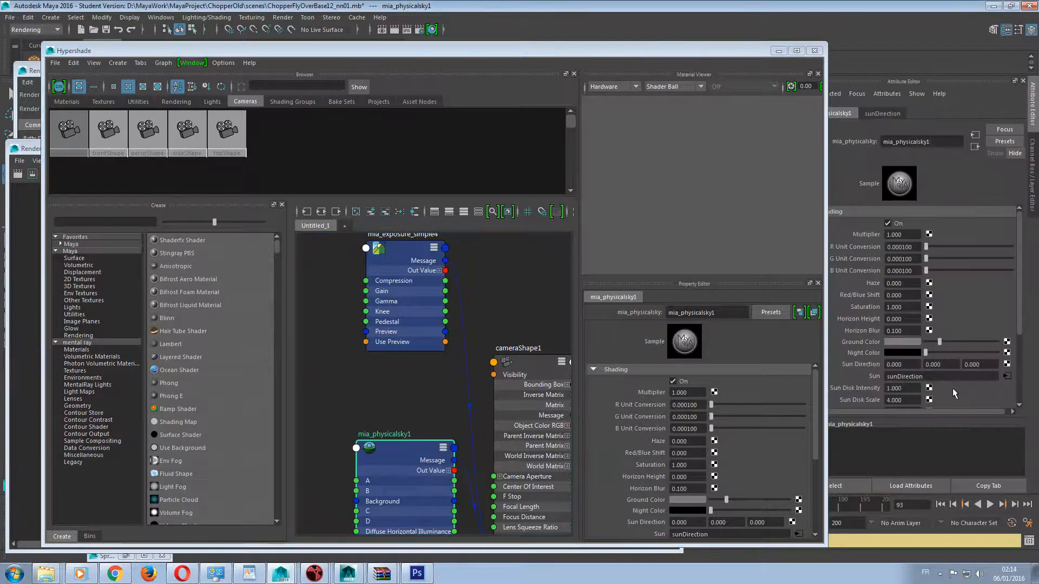
pyautogui.click(904, 235)
pyautogui.write('2')
pyautogui.press('Return')
pyautogui.click(779, 52)
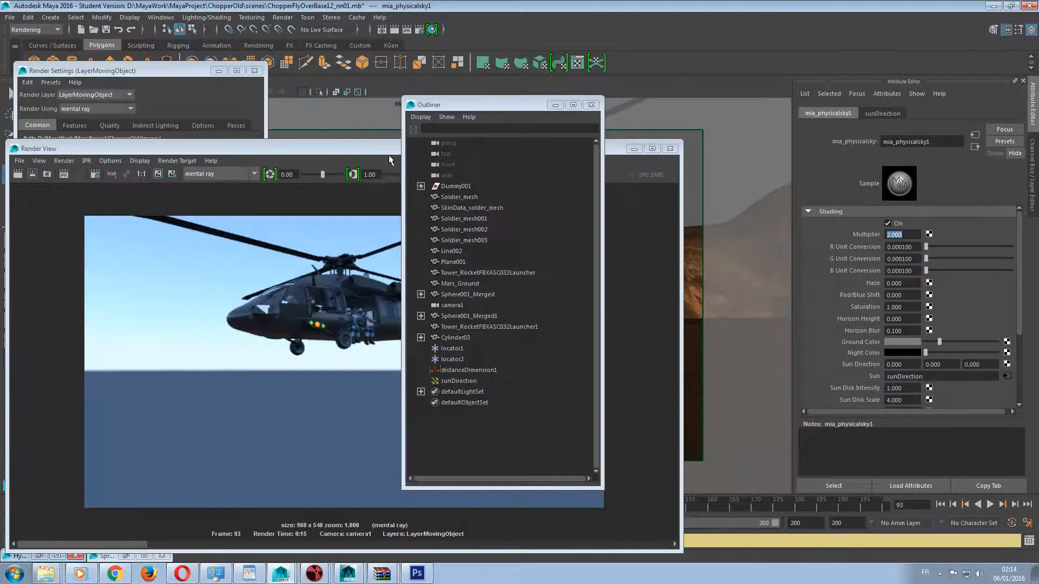
# Rearrange the Outliner, Render Settings and Render View windows so the helicopter render is unobstructed.
pyautogui.moveTo(511, 105); pyautogui.dragTo(832, 106)
pyautogui.moveTo(392, 152); pyautogui.dragTo(440, 419)
pyautogui.moveTo(179, 73); pyautogui.dragTo(198, 40)
pyautogui.moveTo(514, 416); pyautogui.dragTo(633, 89)
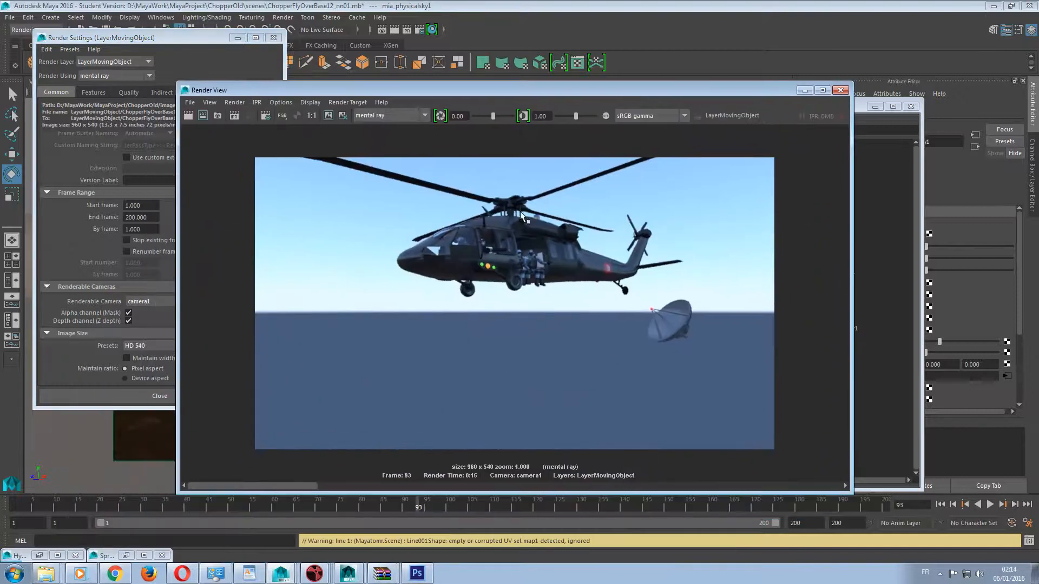
# Uncover the physical sky attributes and set the multiplier of mia_physicalsky1 to 1.
pyautogui.moveTo(742, 88); pyautogui.dragTo(504, 97)
pyautogui.moveTo(803, 111); pyautogui.dragTo(531, 131)
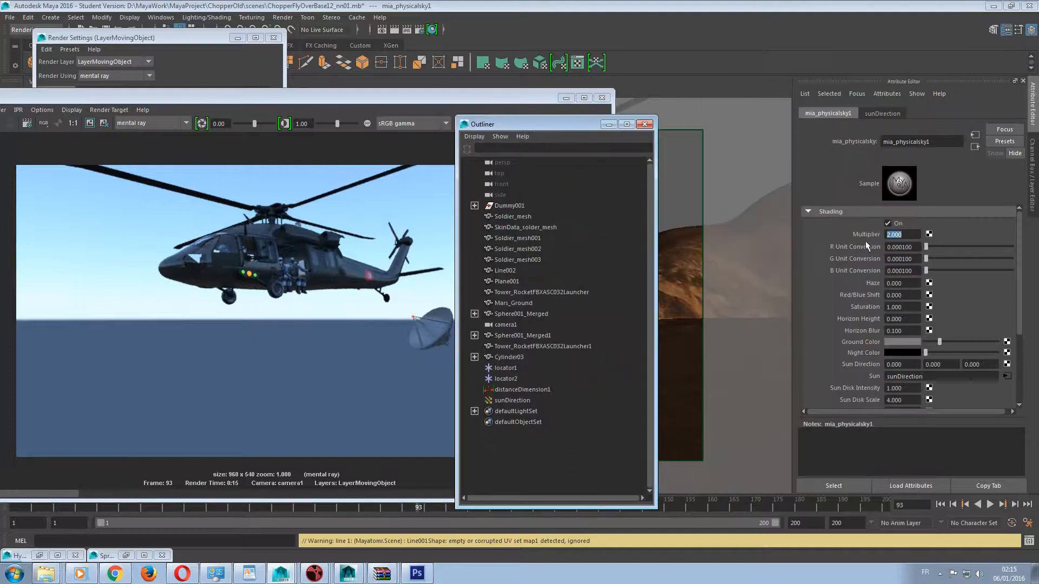
pyautogui.click(917, 236)
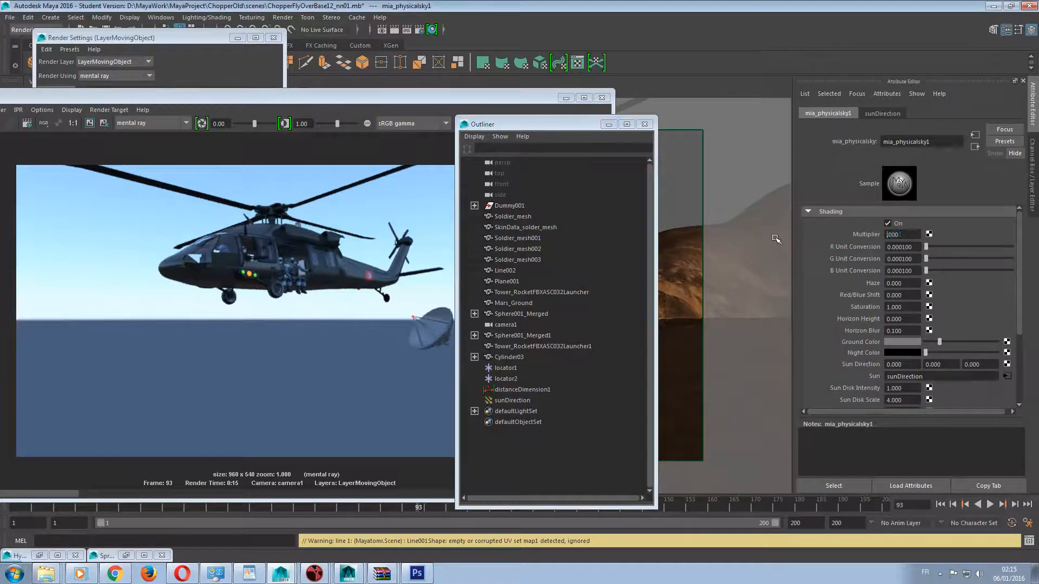
pyautogui.press('BackSpace')
pyautogui.press('BackSpace')
pyautogui.press('BackSpace')
pyautogui.press('BackSpace')
pyautogui.press('BackSpace')
pyautogui.write('1')
pyautogui.press('Return')
# Reposition the Render View and switch from the sky node's attributes to the channel and render layer lists.
pyautogui.moveTo(173, 98); pyautogui.dragTo(574, 94)
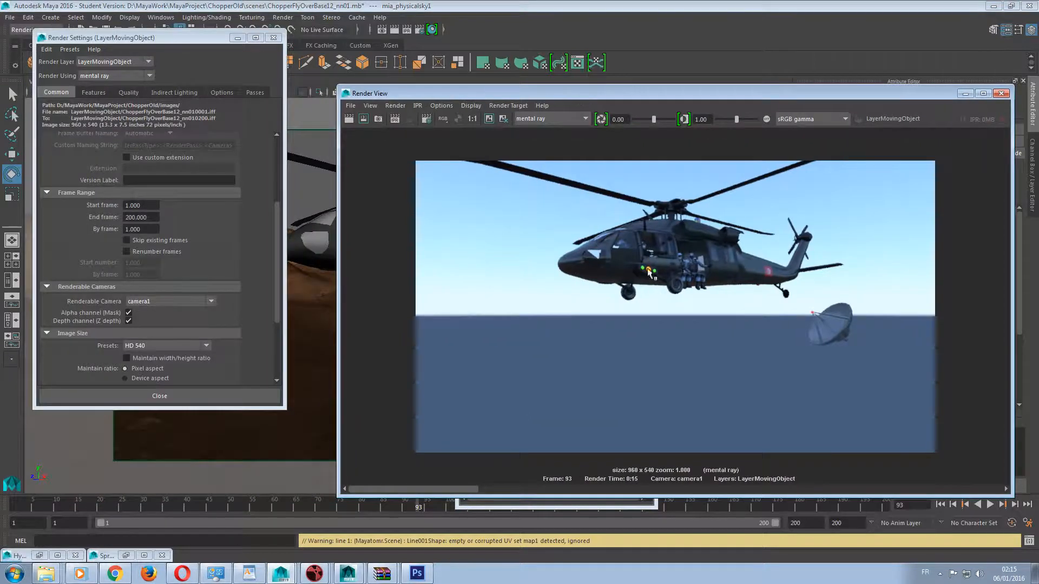
pyautogui.moveTo(679, 95); pyautogui.dragTo(369, 79)
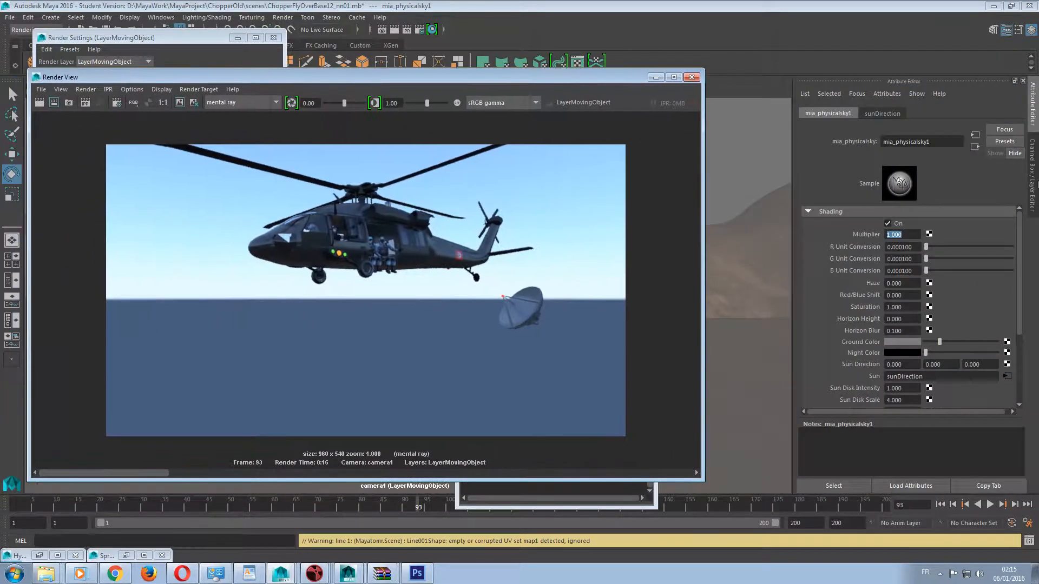
pyautogui.click(1033, 119)
pyautogui.click(1032, 137)
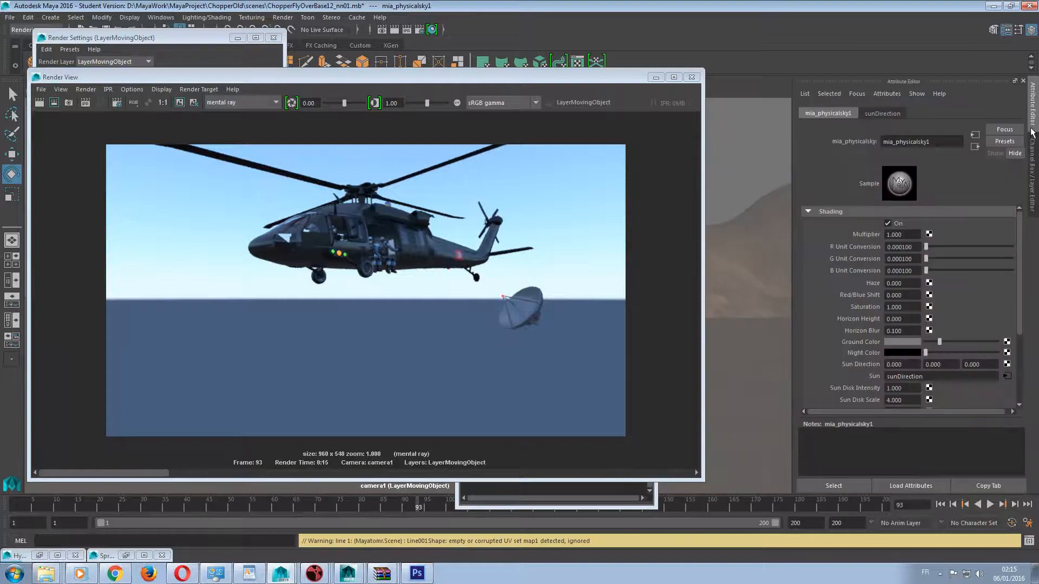
pyautogui.click(1034, 168)
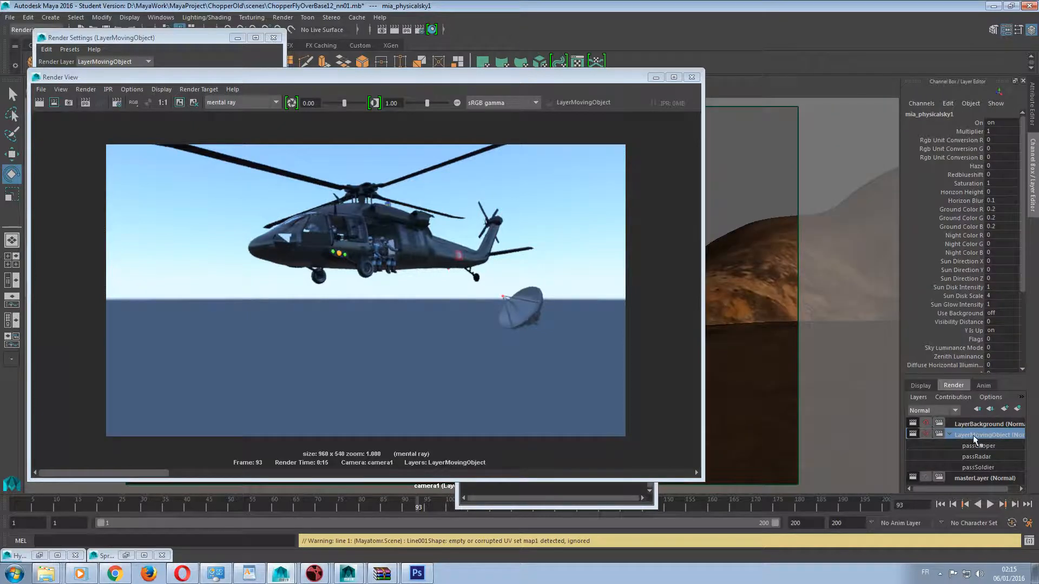
# Arrange the Render View, Render Settings and Outliner windows so the Outliner's object list and the helicopter render are both unobstructed.
pyautogui.moveTo(359, 81); pyautogui.dragTo(566, 85)
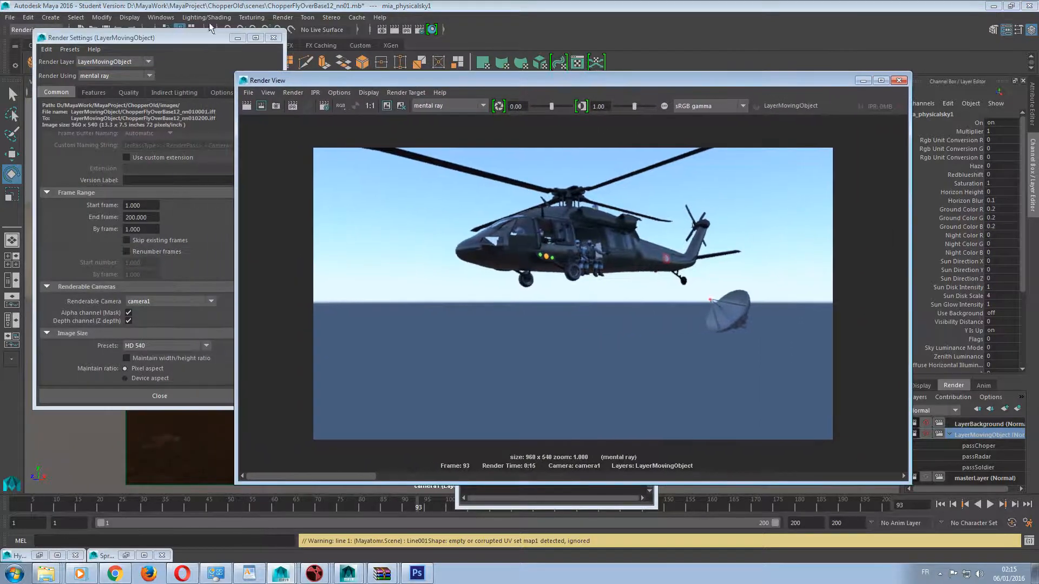
pyautogui.moveTo(167, 39); pyautogui.dragTo(136, 44)
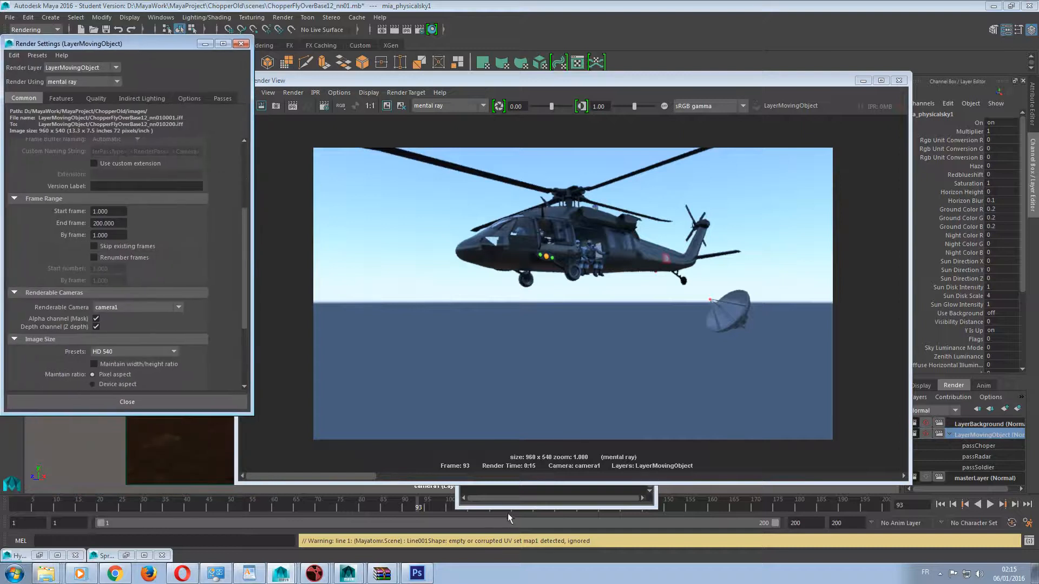
pyautogui.moveTo(420, 80); pyautogui.dragTo(551, 266)
pyautogui.moveTo(515, 129); pyautogui.dragTo(80, 99)
pyautogui.moveTo(663, 262); pyautogui.dragTo(514, 62)
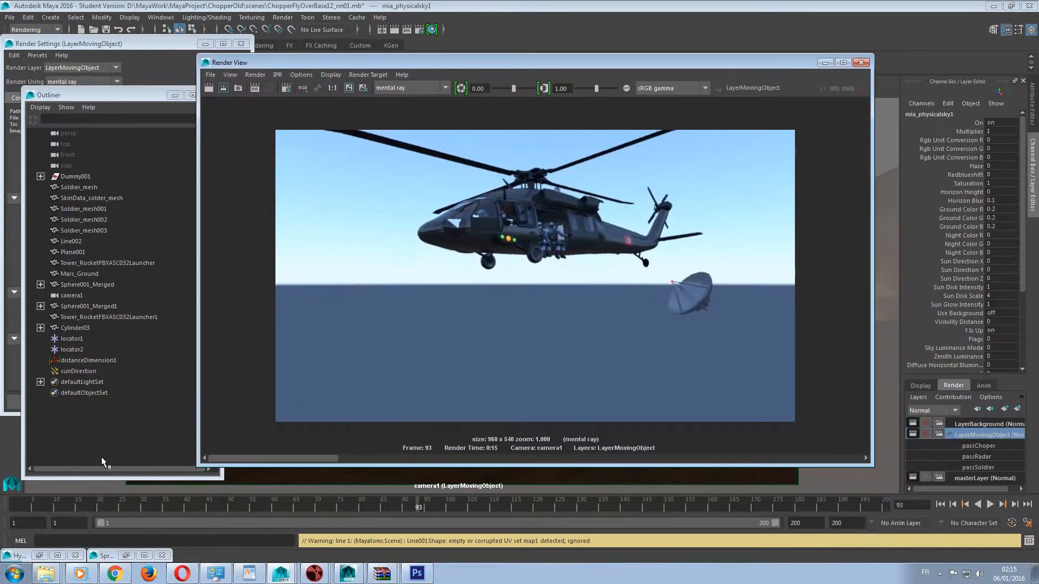
# Add the sunDirection light to the LayerMovingObject render layer and render that layer again.
pyautogui.click(76, 371)
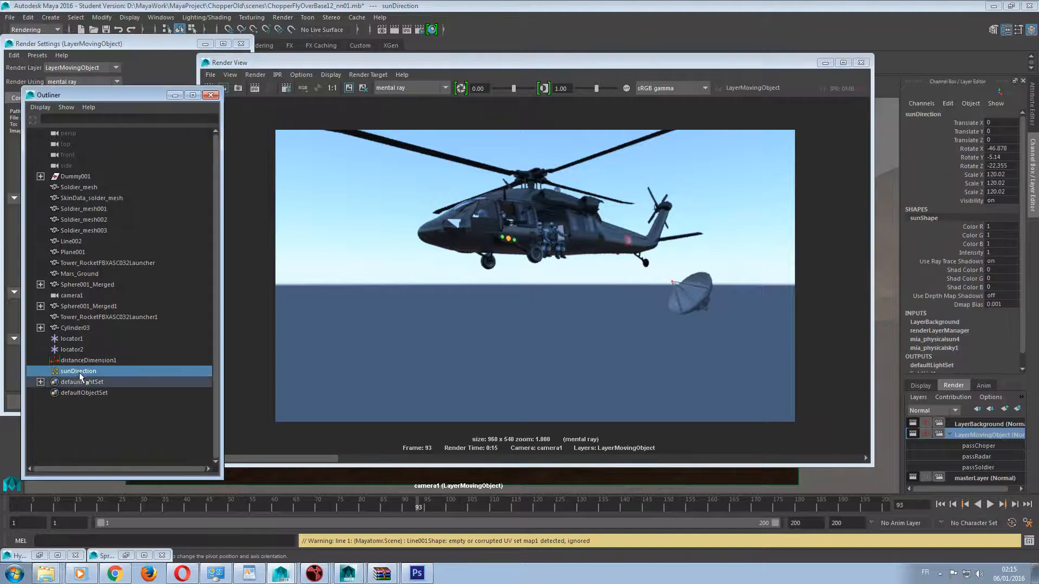
pyautogui.rightClick(962, 435)
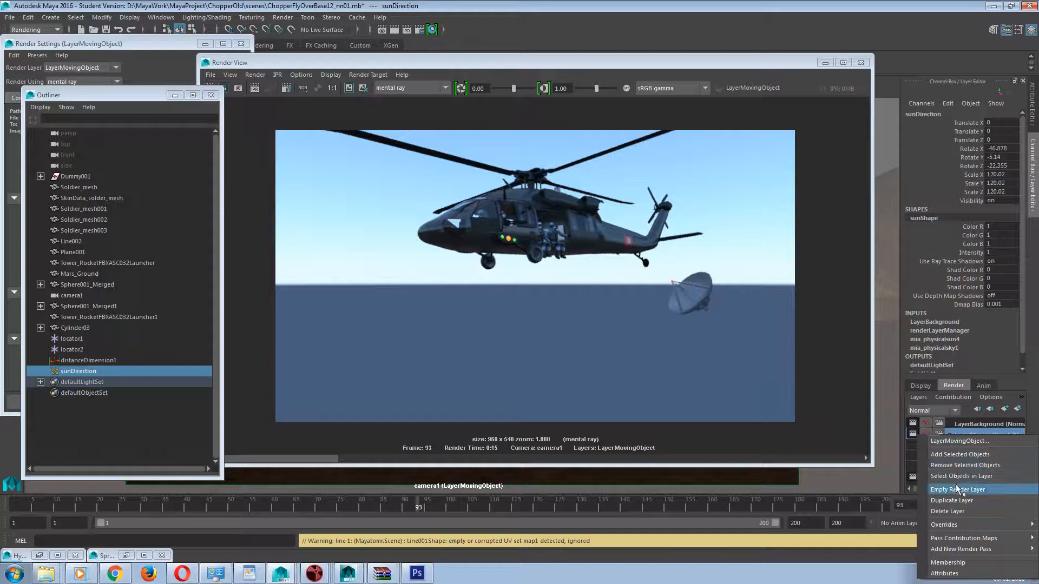
pyautogui.click(948, 456)
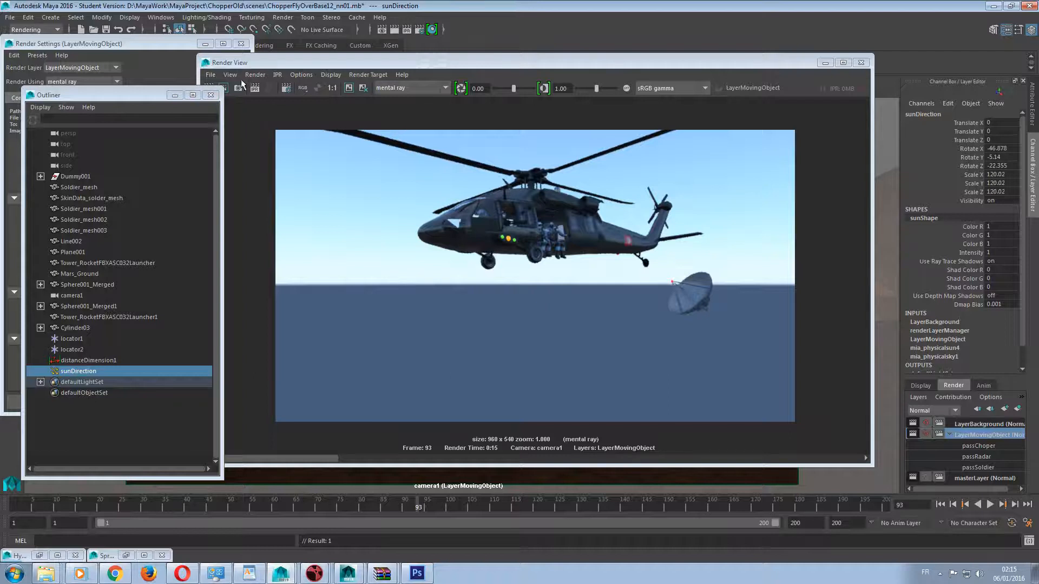
pyautogui.moveTo(229, 64); pyautogui.dragTo(242, 63)
pyautogui.click(223, 88)
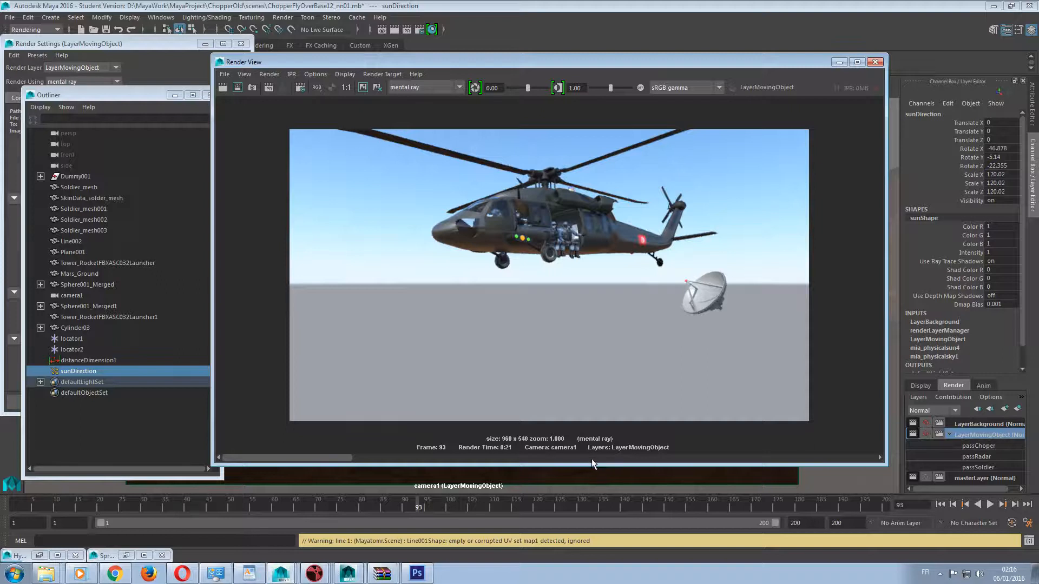
# Compare the contents of LayerBackground and LayerMovingObject in the camera1 viewport with the Render View moved out of the way.
pyautogui.click(972, 425)
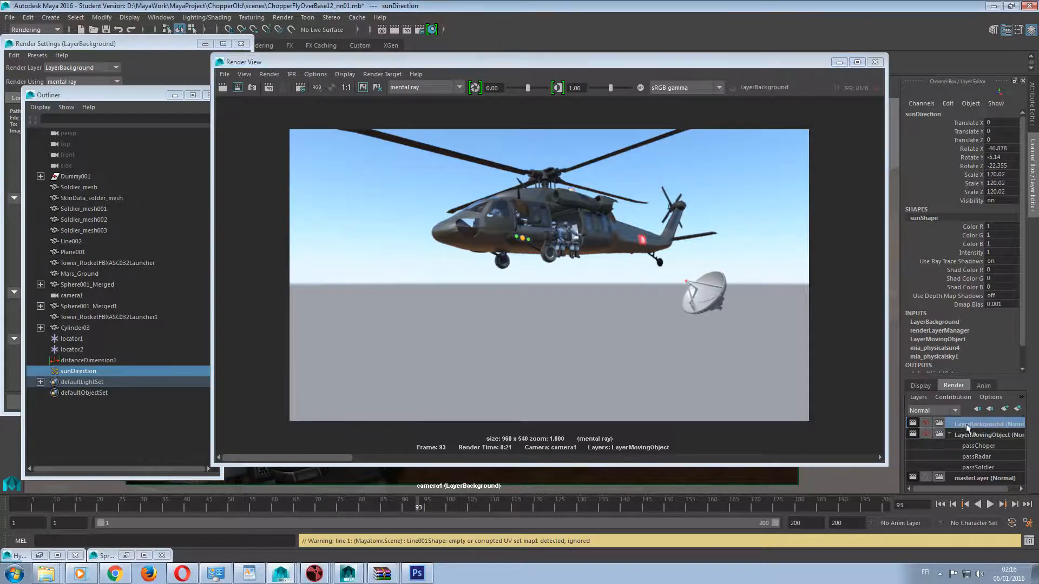
pyautogui.moveTo(551, 62); pyautogui.dragTo(399, 414)
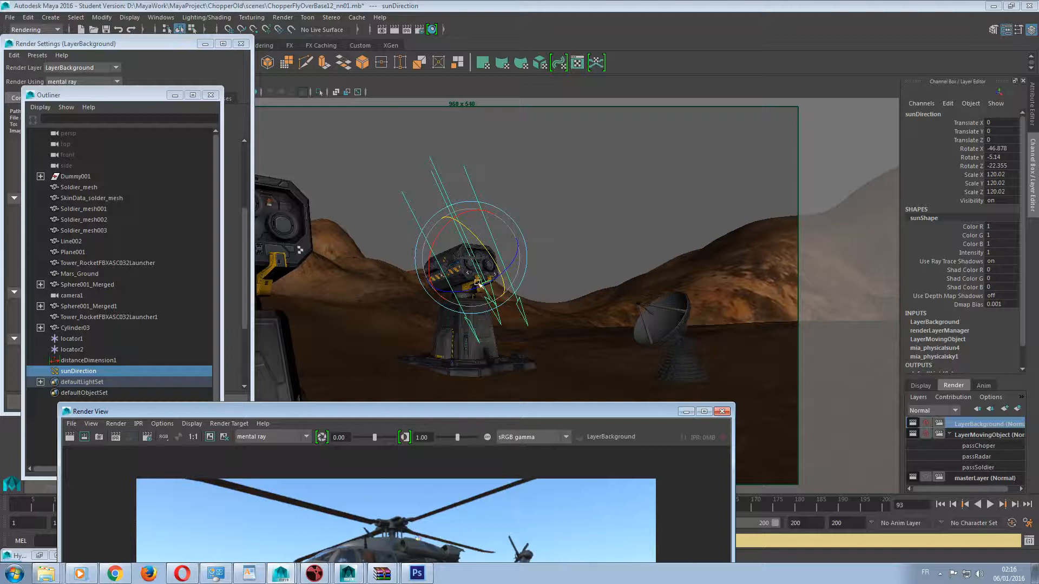
pyautogui.click(969, 435)
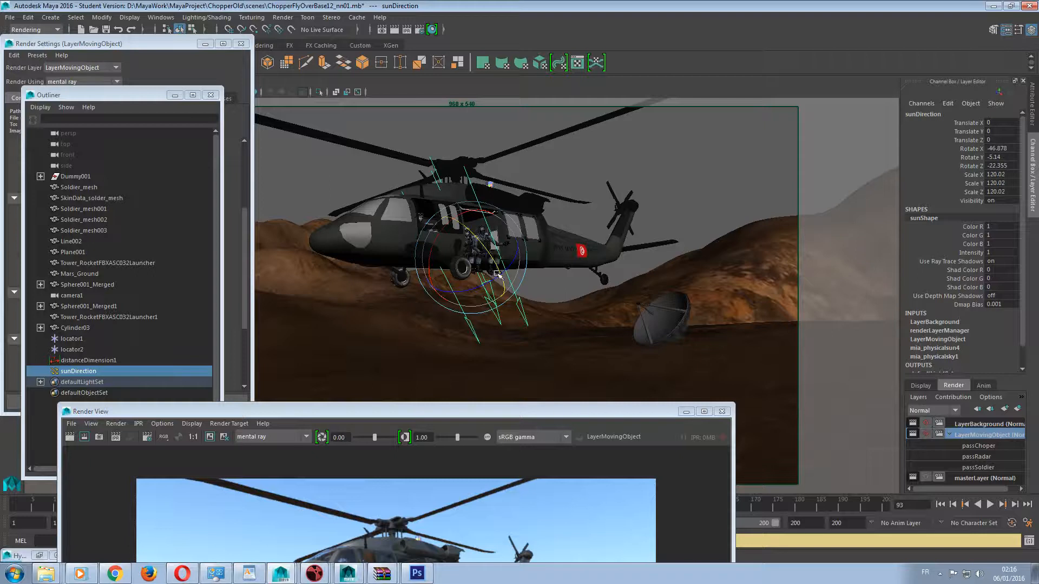
pyautogui.click(988, 424)
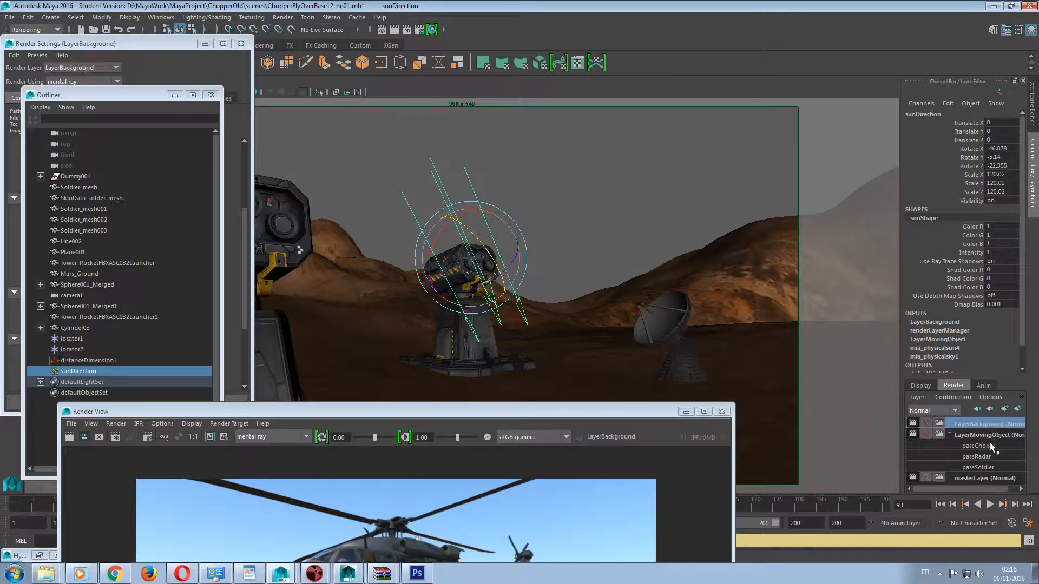
pyautogui.click(990, 436)
pyautogui.moveTo(471, 412); pyautogui.dragTo(480, 438)
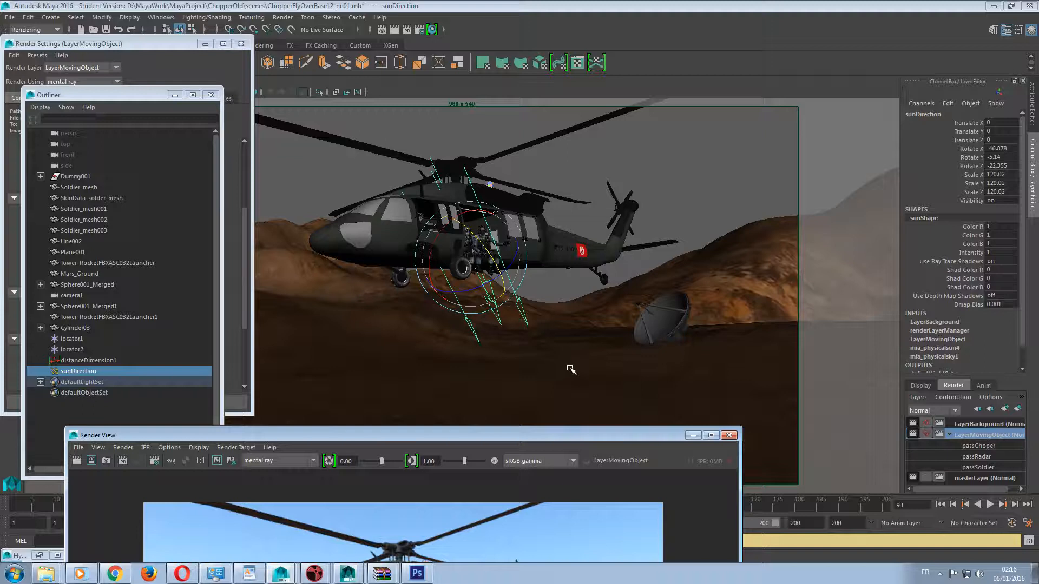
# Make LayerBackground the active render layer and minimize the Outliner, Render Settings, Render View and Hypershade windows to clear the viewport.
pyautogui.moveTo(535, 434); pyautogui.dragTo(764, 409)
pyautogui.click(989, 424)
pyautogui.click(174, 95)
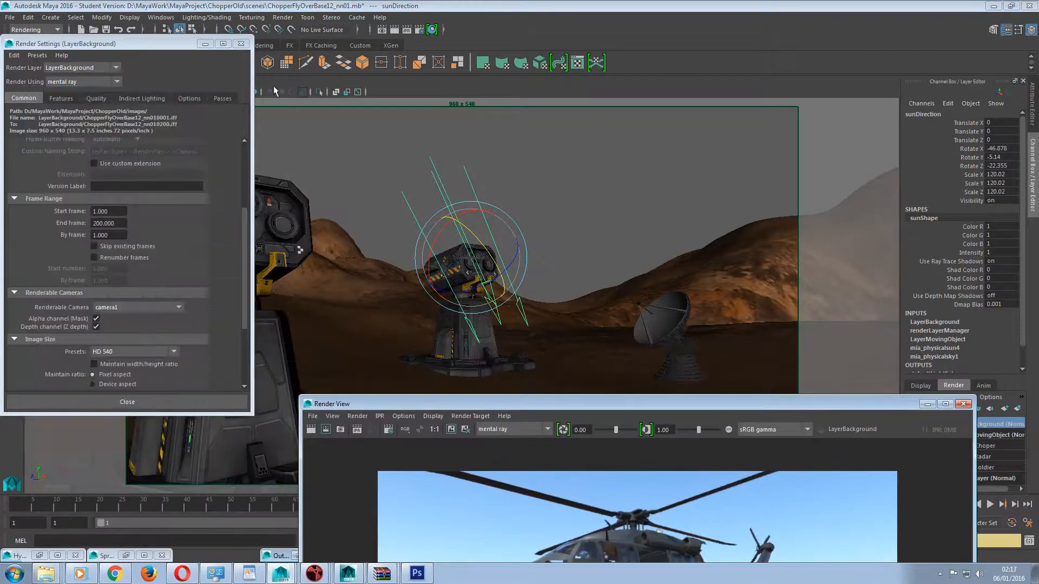
pyautogui.click(205, 43)
pyautogui.moveTo(621, 400); pyautogui.dragTo(547, 483)
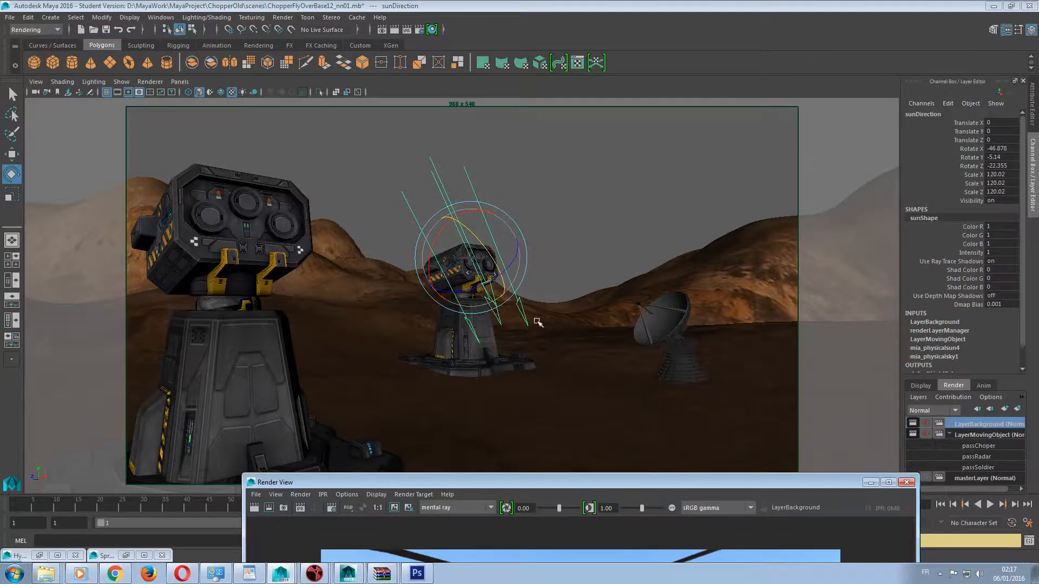
pyautogui.moveTo(570, 489); pyautogui.dragTo(519, 493)
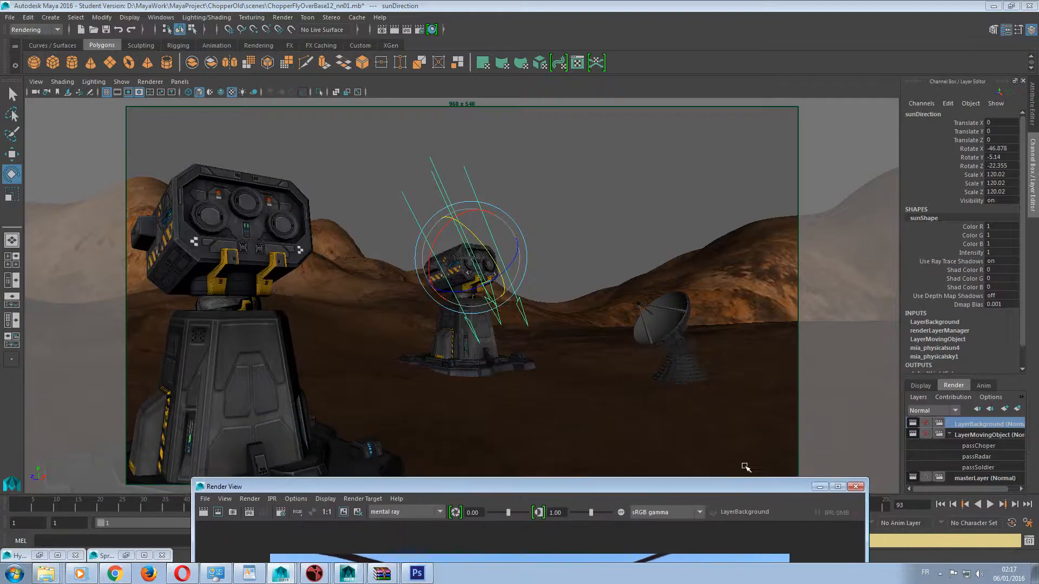
pyautogui.click(820, 486)
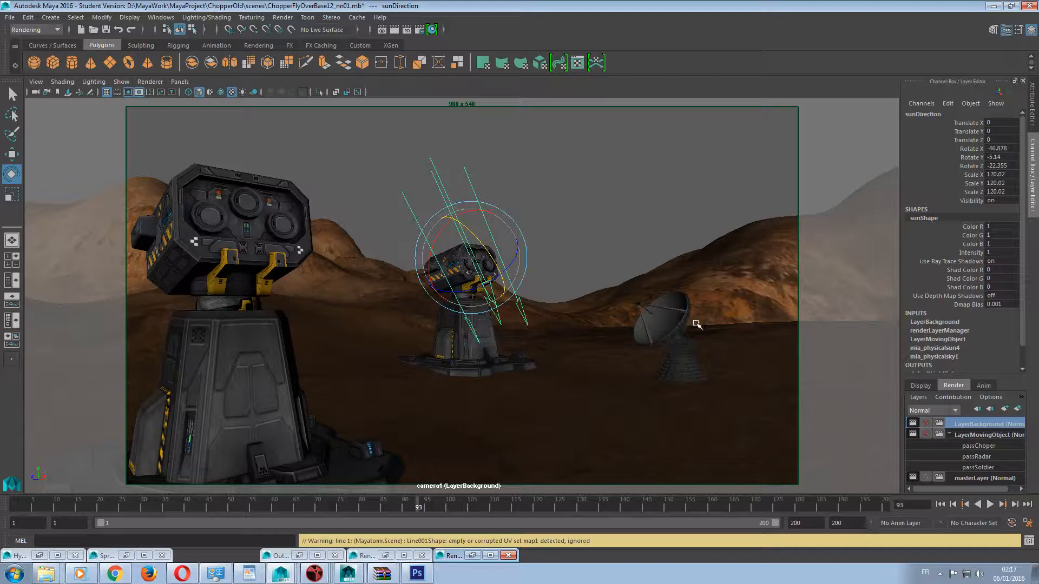
pyautogui.click(40, 557)
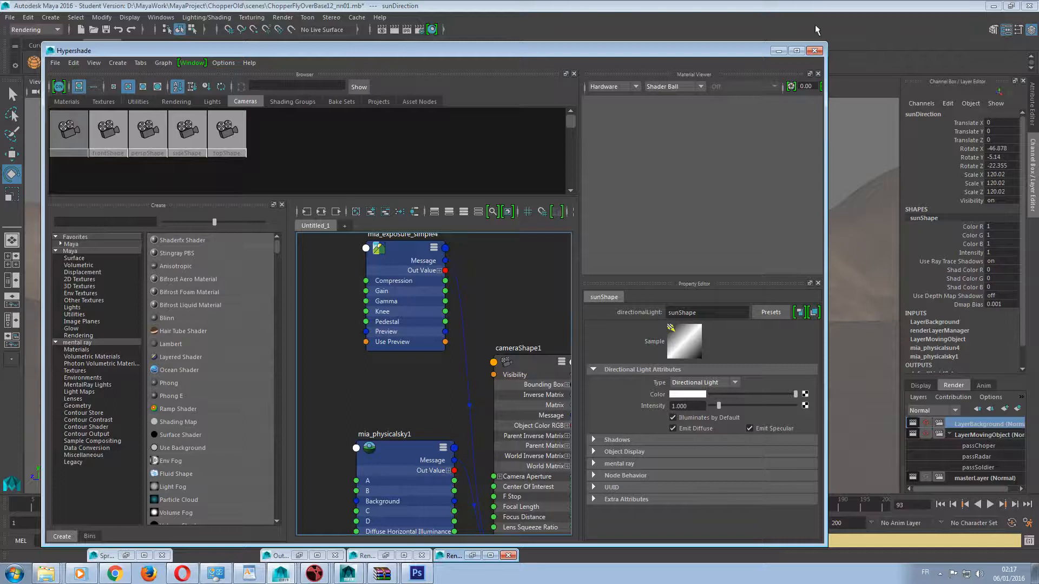
pyautogui.click(779, 50)
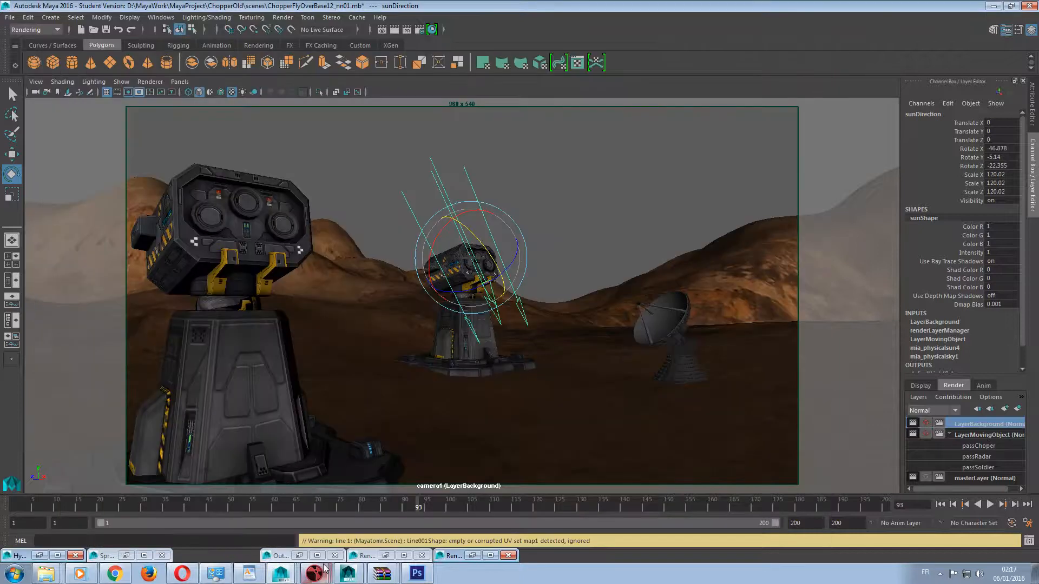
# Add the full helicopter hierarchy under Dummy001 and all the soldier meshes to the LayerBackground render layer.
pyautogui.click(299, 555)
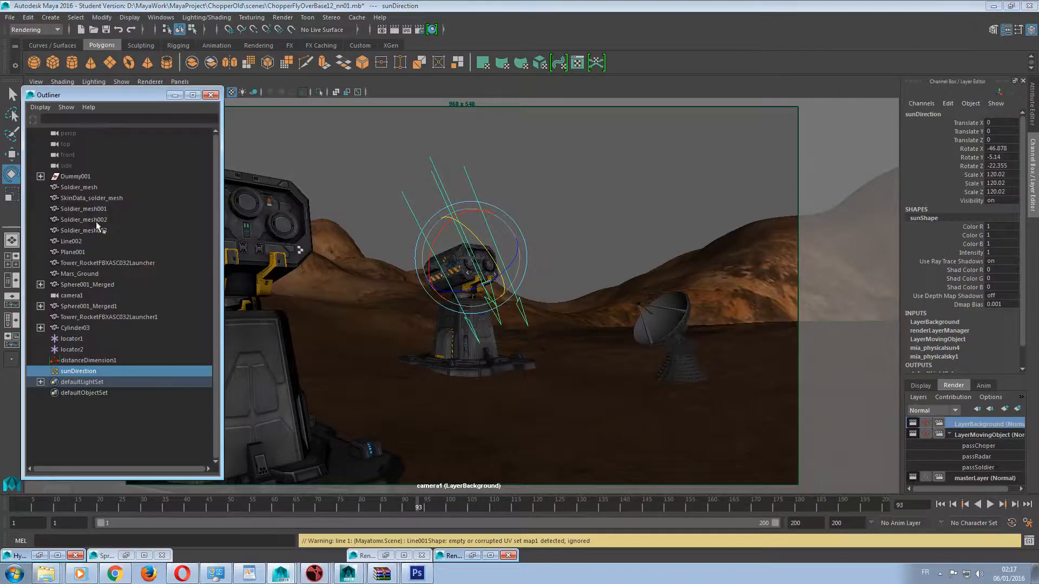
pyautogui.click(76, 176)
pyautogui.click(41, 177)
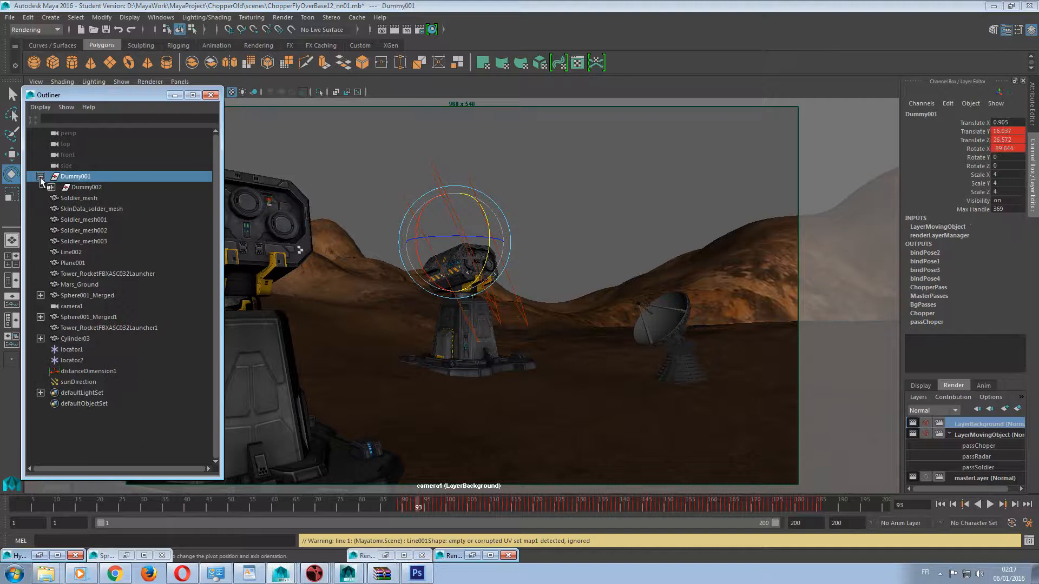
pyautogui.click(51, 187)
pyautogui.scroll(-10, 131, 249)
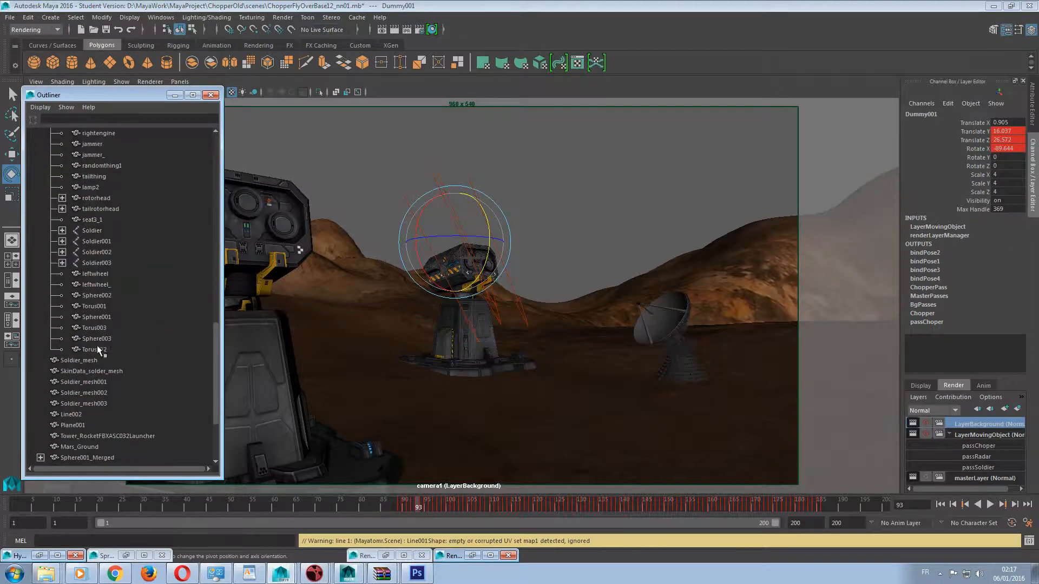
pyautogui.keyDown('shift'); pyautogui.click(98, 349); pyautogui.keyUp('shift')
pyautogui.keyDown('shift'); pyautogui.click(97, 364); pyautogui.keyUp('shift')
pyautogui.keyDown('shift'); pyautogui.click(92, 373); pyautogui.keyUp('shift')
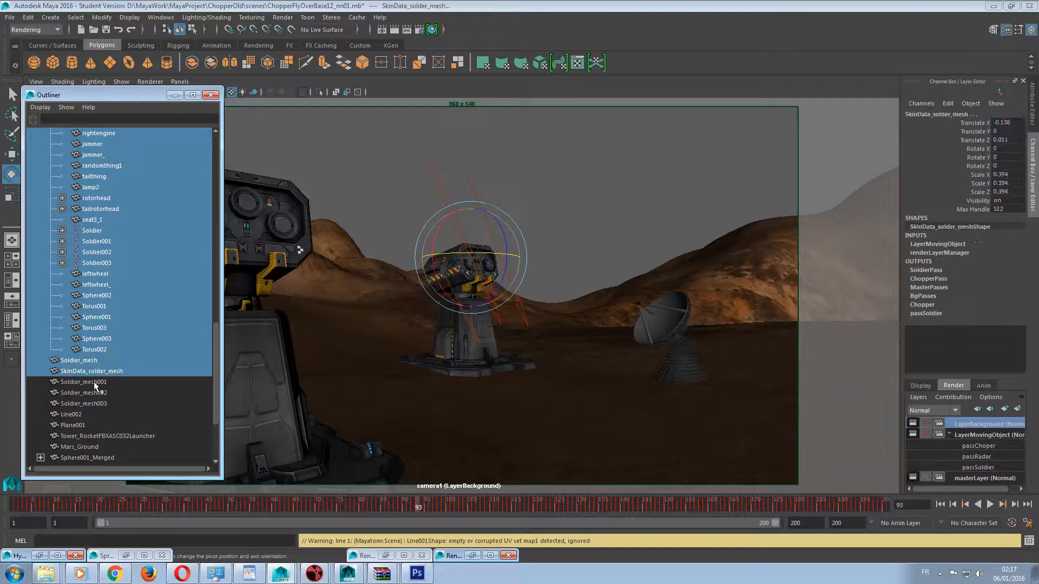
pyautogui.keyDown('shift'); pyautogui.click(93, 382); pyautogui.keyUp('shift')
pyautogui.keyDown('shift'); pyautogui.click(95, 393); pyautogui.keyUp('shift')
pyautogui.keyDown('shift'); pyautogui.click(95, 402); pyautogui.keyUp('shift')
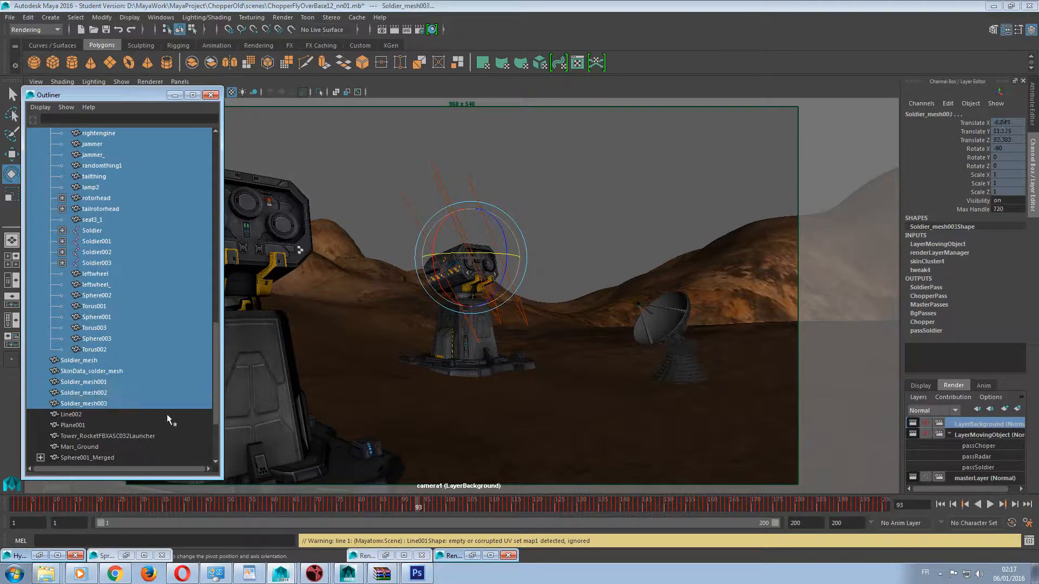
pyautogui.scroll(-5, 169, 416)
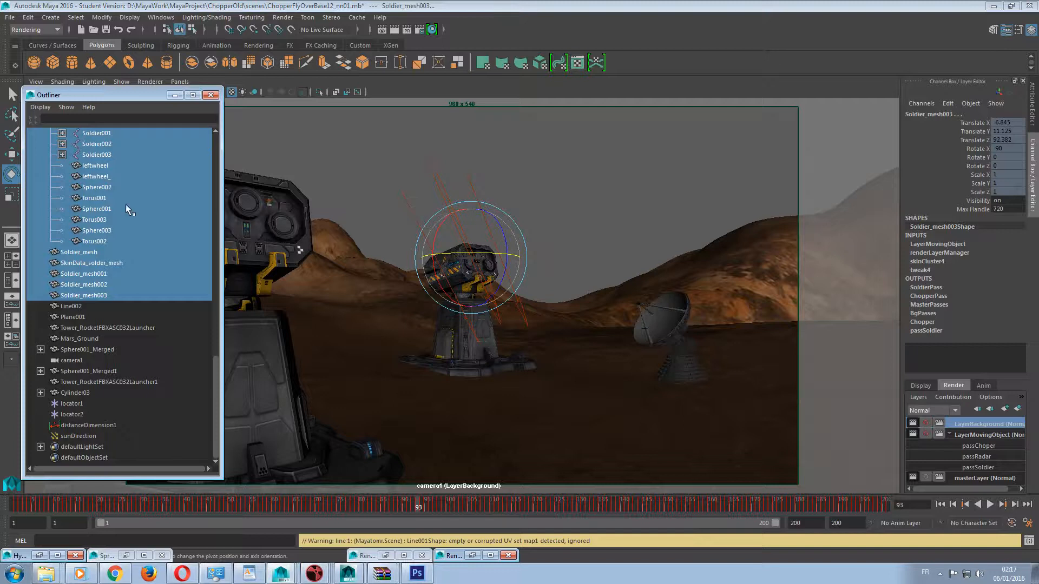
pyautogui.scroll(8, 147, 189)
pyautogui.scroll(-8, 144, 231)
pyautogui.scroll(8, 157, 247)
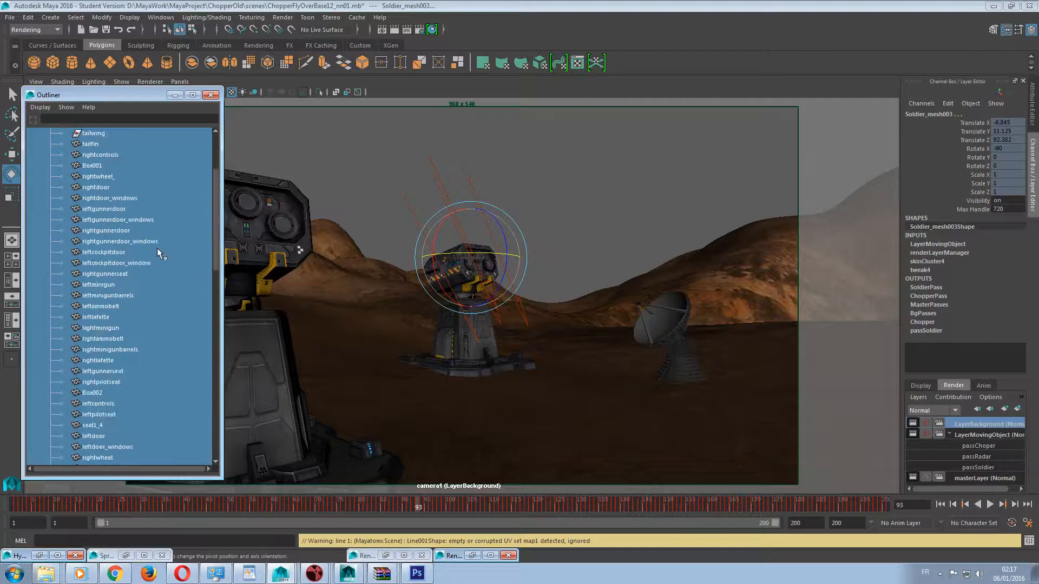
pyautogui.scroll(-7, 155, 249)
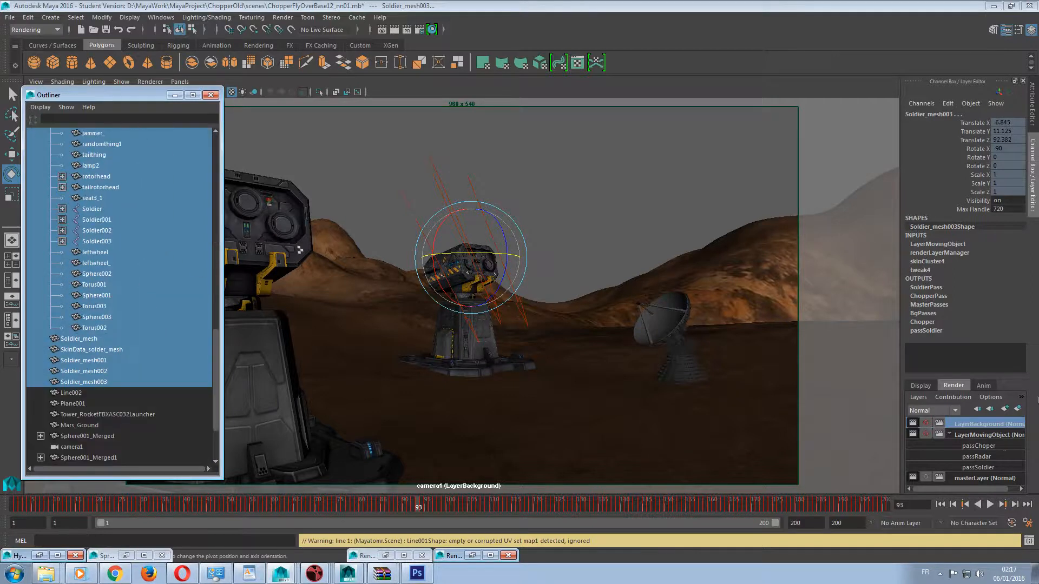
pyautogui.rightClick(975, 427)
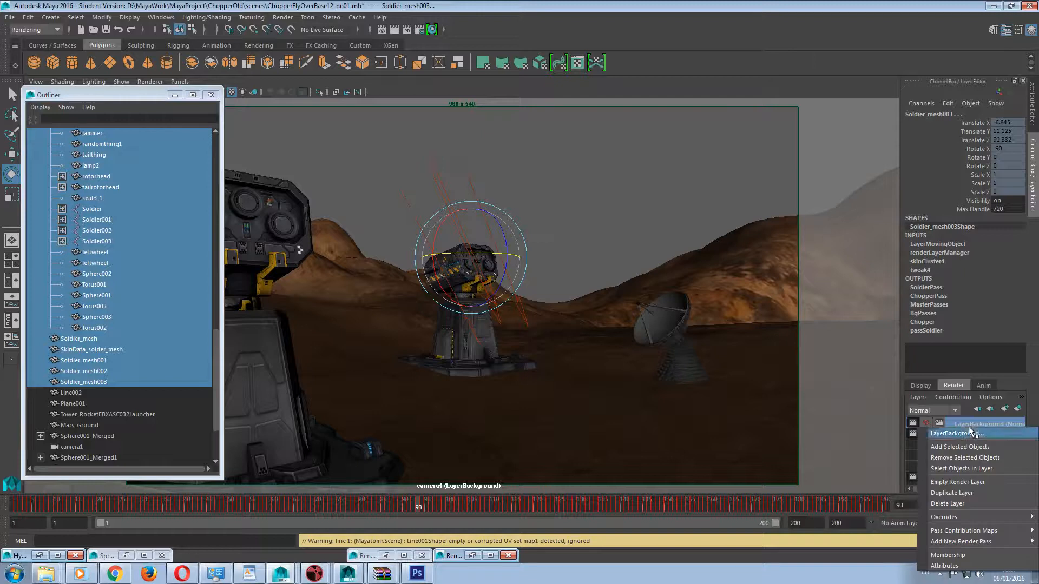
pyautogui.click(947, 459)
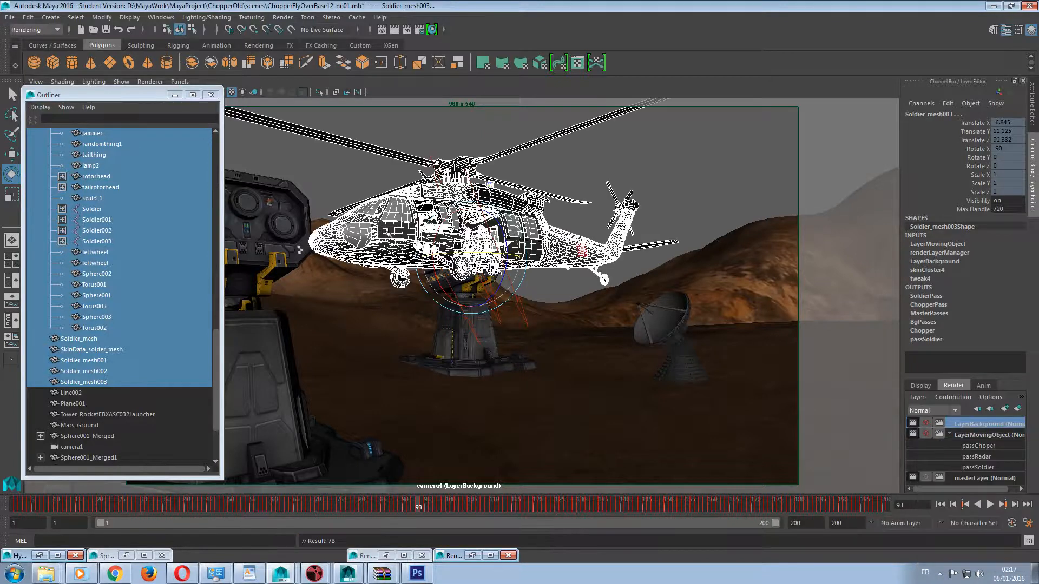
pyautogui.press('space')
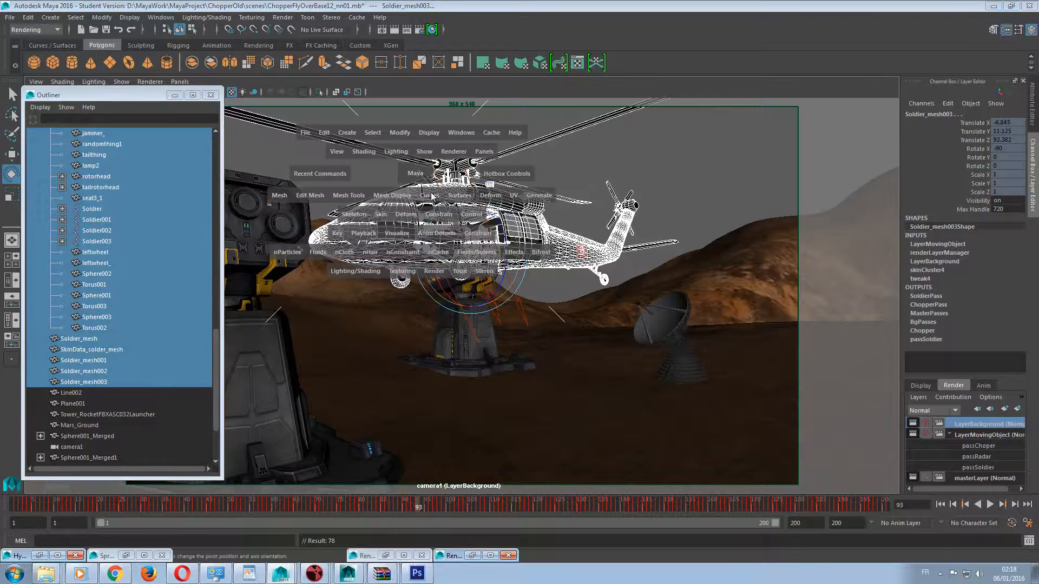
# Turn off Primary Visibility for all the selected helicopter and soldier shapes in LayerBackground using the Attribute Spread Sheet.
pyautogui.click(461, 132)
pyautogui.moveTo(488, 163)
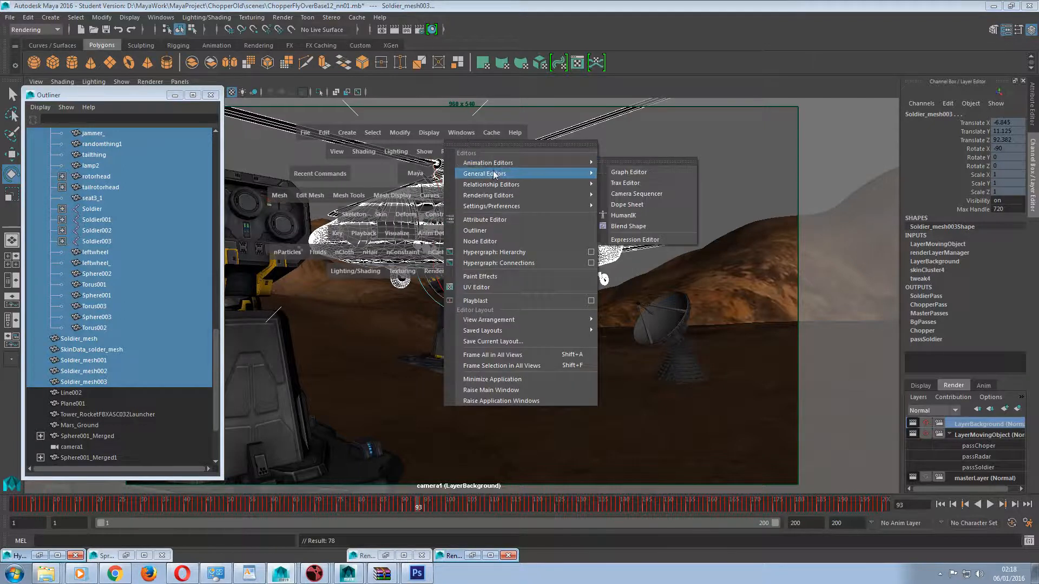
pyautogui.click(644, 193)
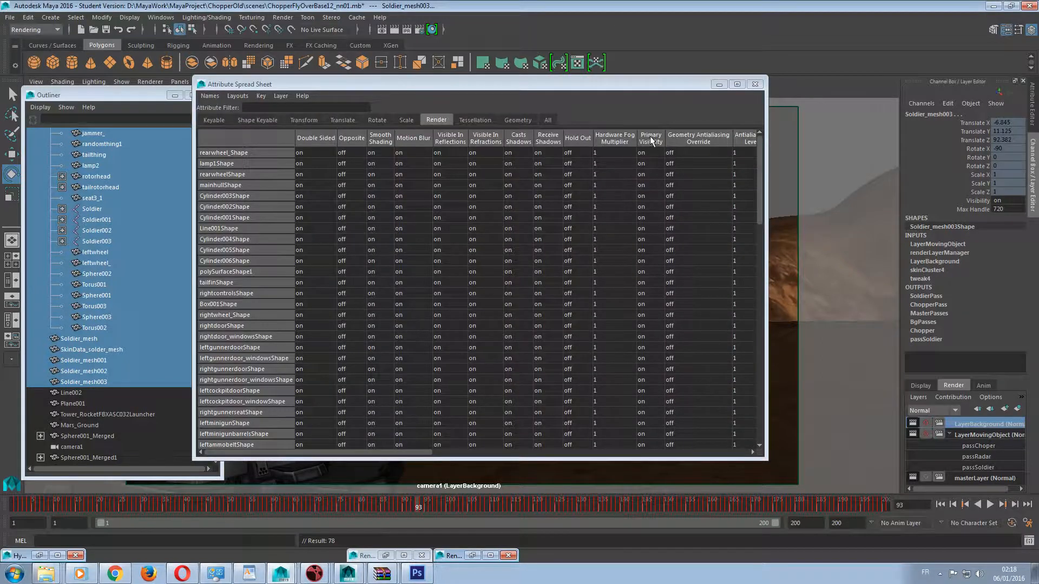
pyautogui.click(651, 140)
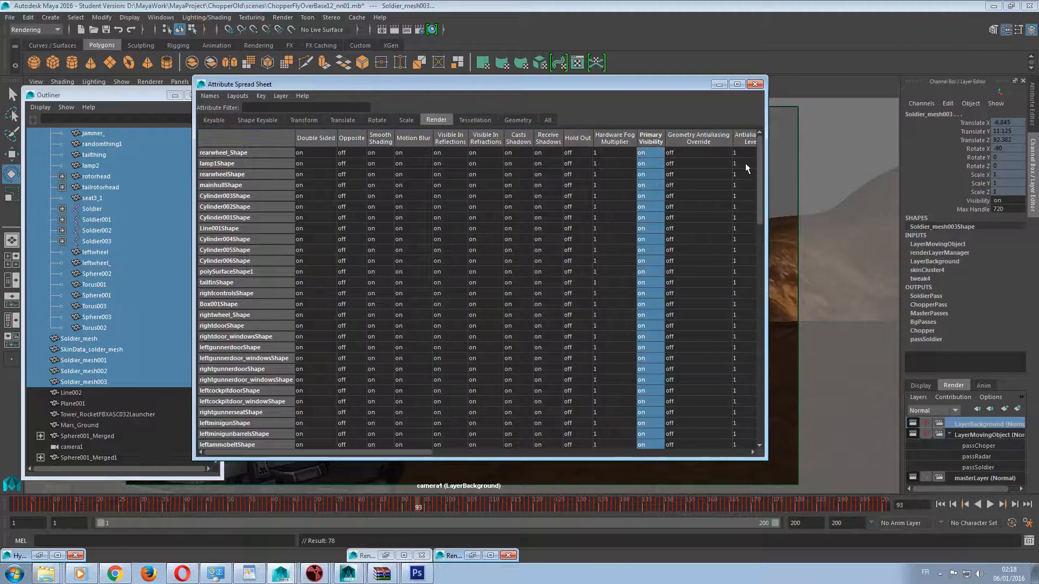
pyautogui.moveTo(759, 179); pyautogui.dragTo(760, 426)
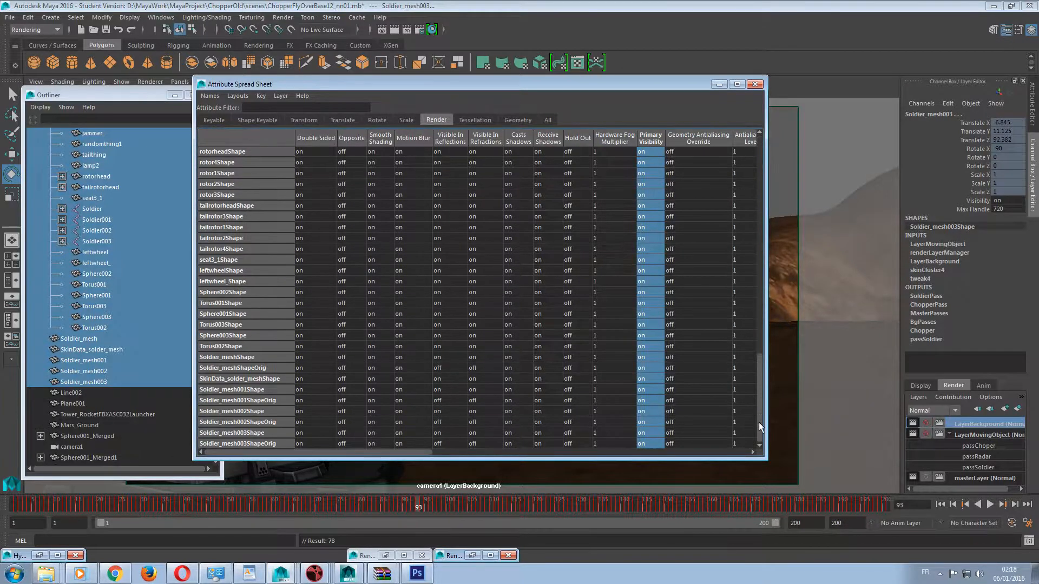
pyautogui.click(738, 84)
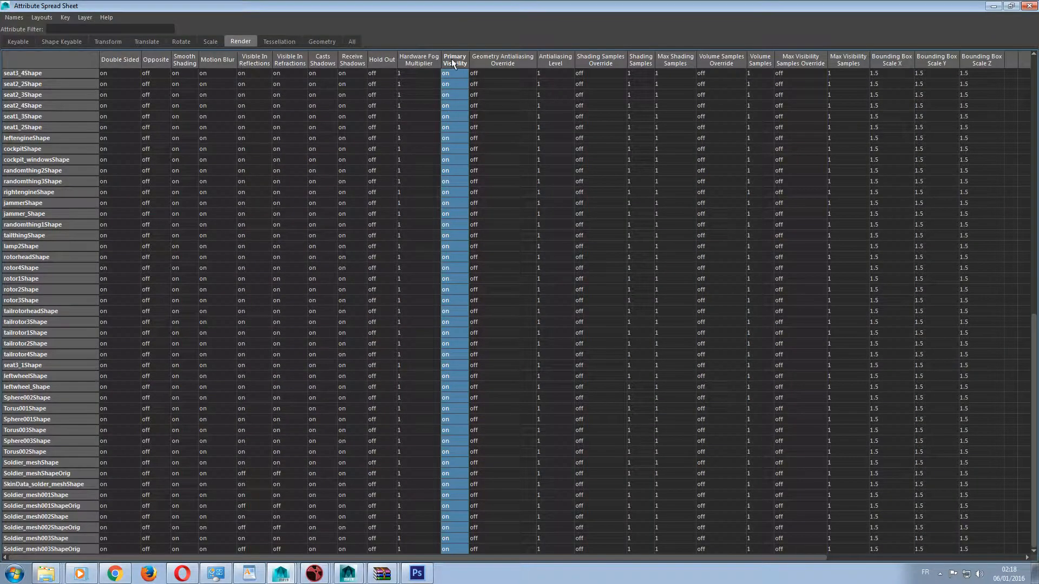
pyautogui.press('0')
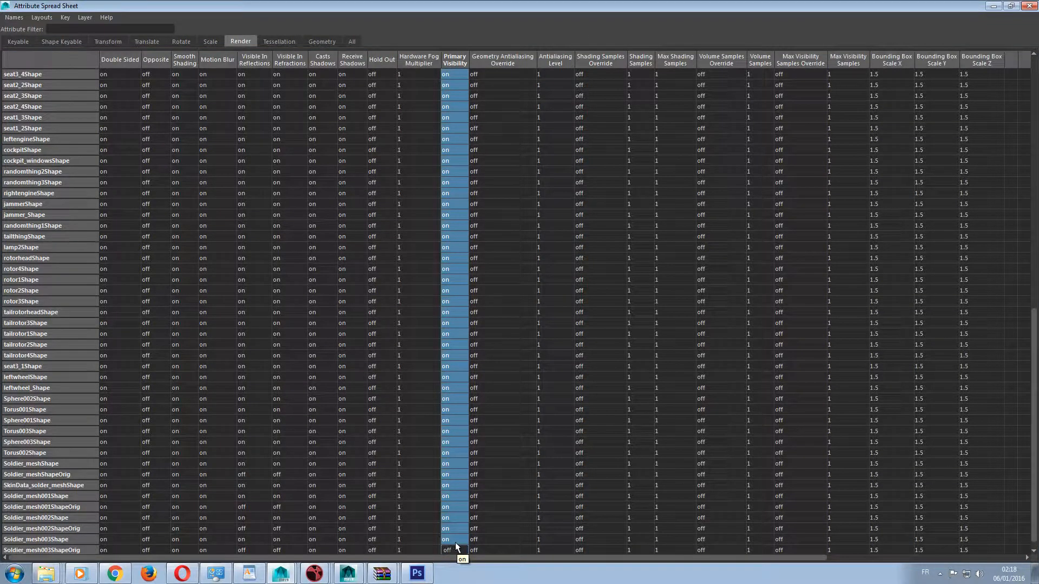
pyautogui.press('Return')
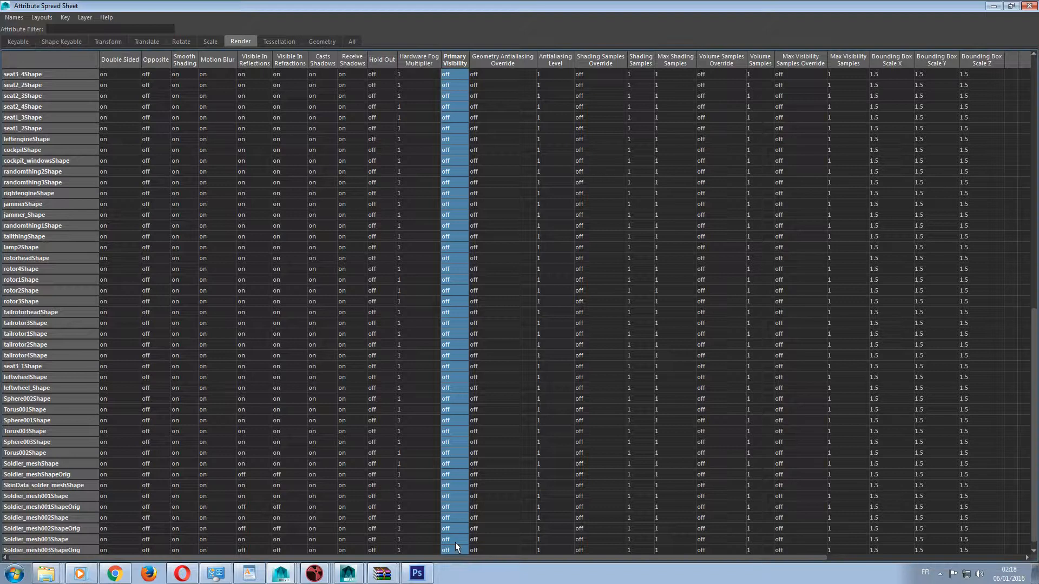
pyautogui.click(988, 6)
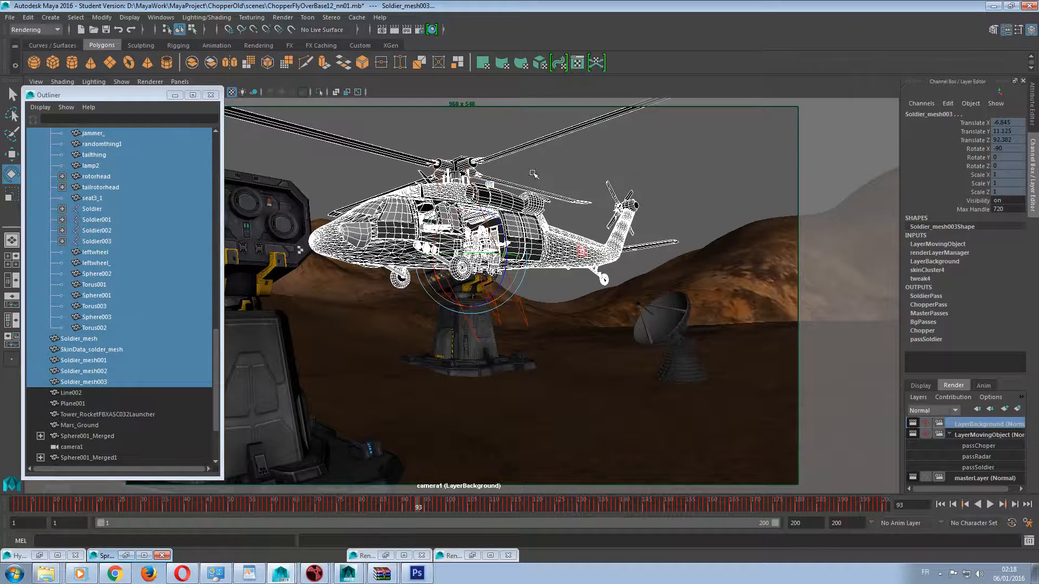
# Move the Outliner aside and restore the Render Settings and Render View windows side by side.
pyautogui.moveTo(169, 98); pyautogui.dragTo(123, 93)
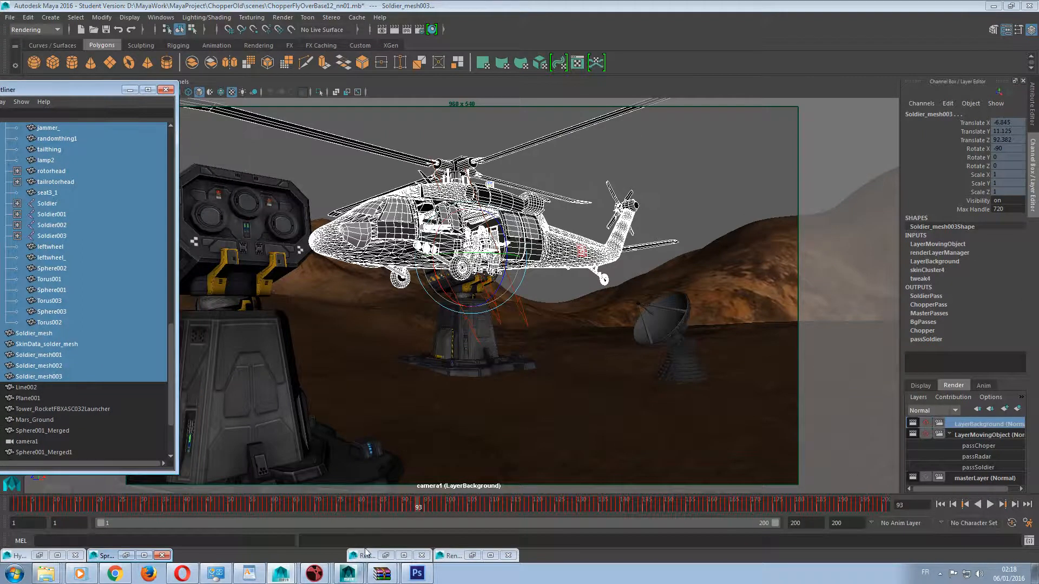
pyautogui.click(385, 556)
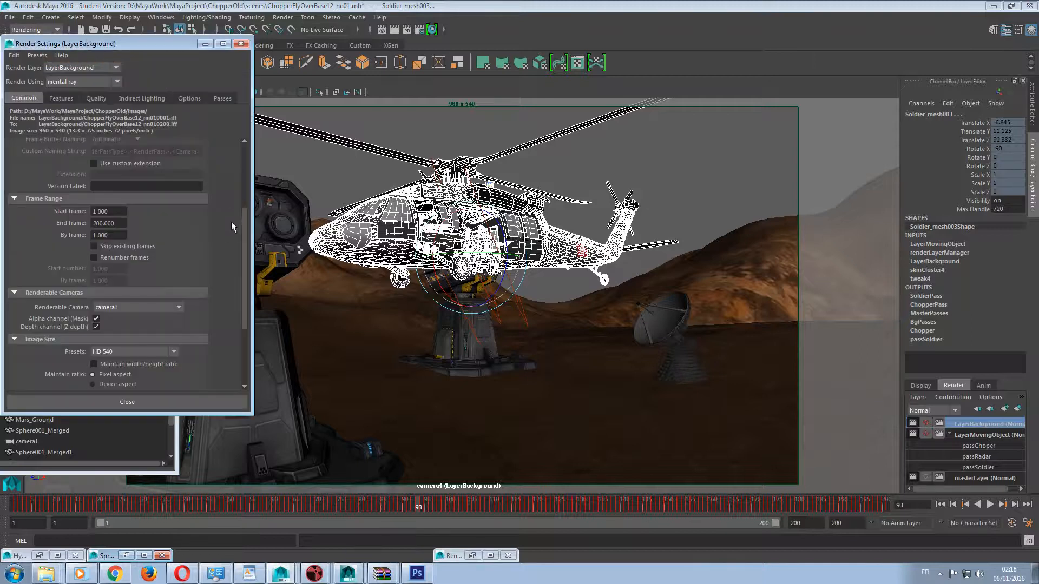
pyautogui.click(471, 556)
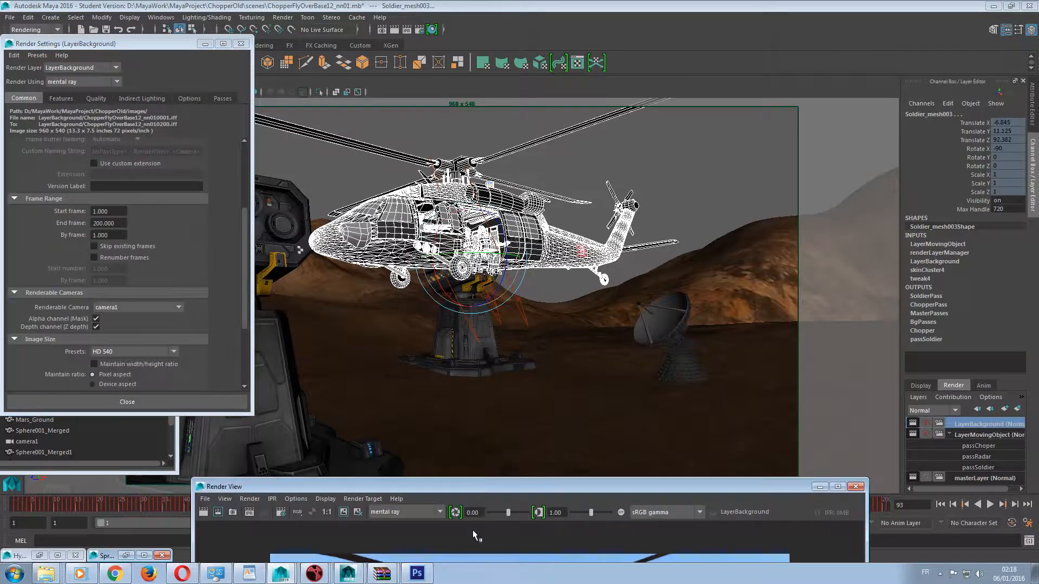
pyautogui.moveTo(474, 483); pyautogui.dragTo(599, 53)
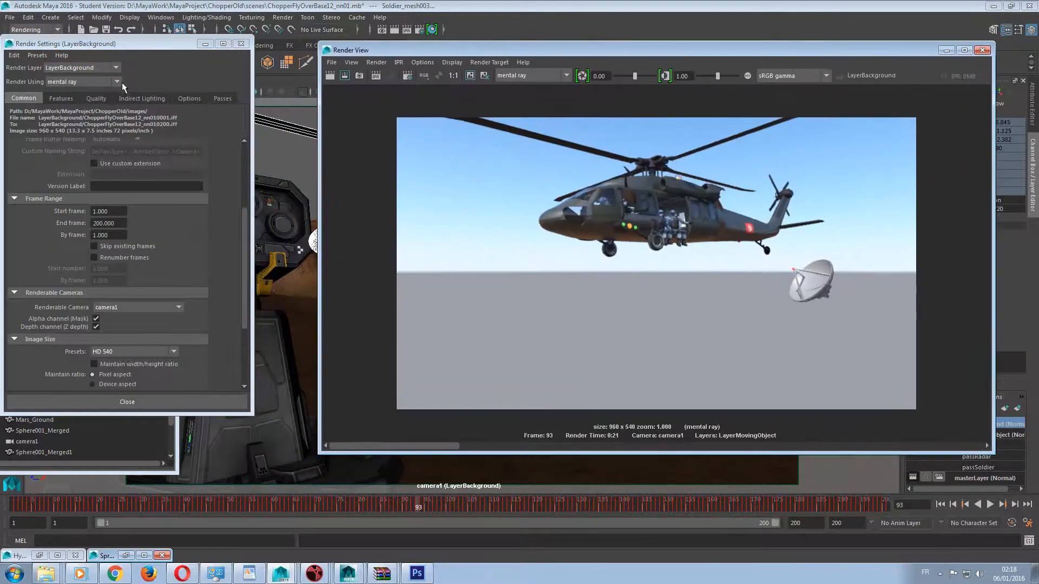
# Set the Final Gathering point density to 1 for LayerBackground.
pyautogui.click(64, 98)
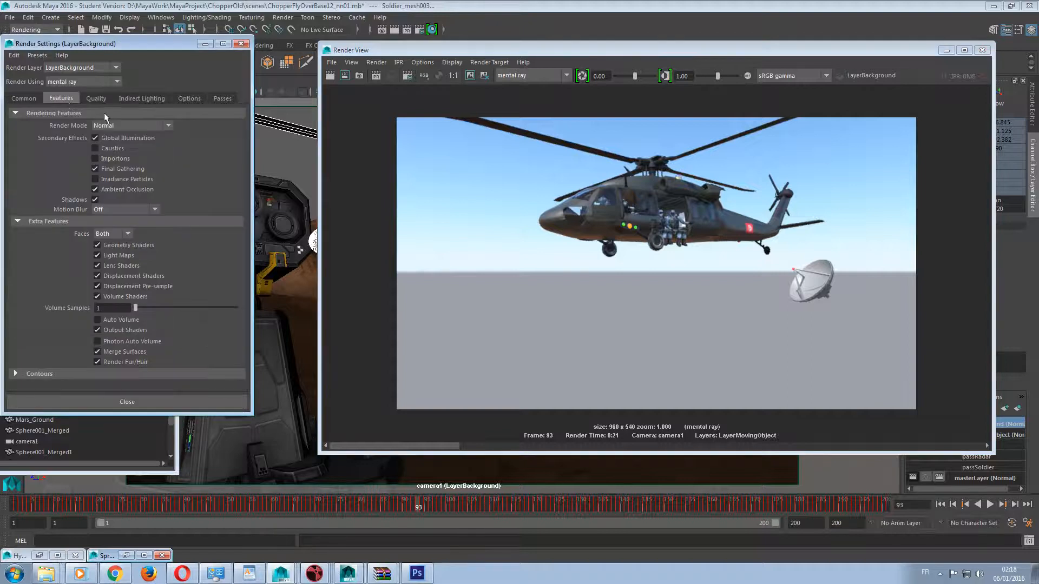
pyautogui.click(144, 99)
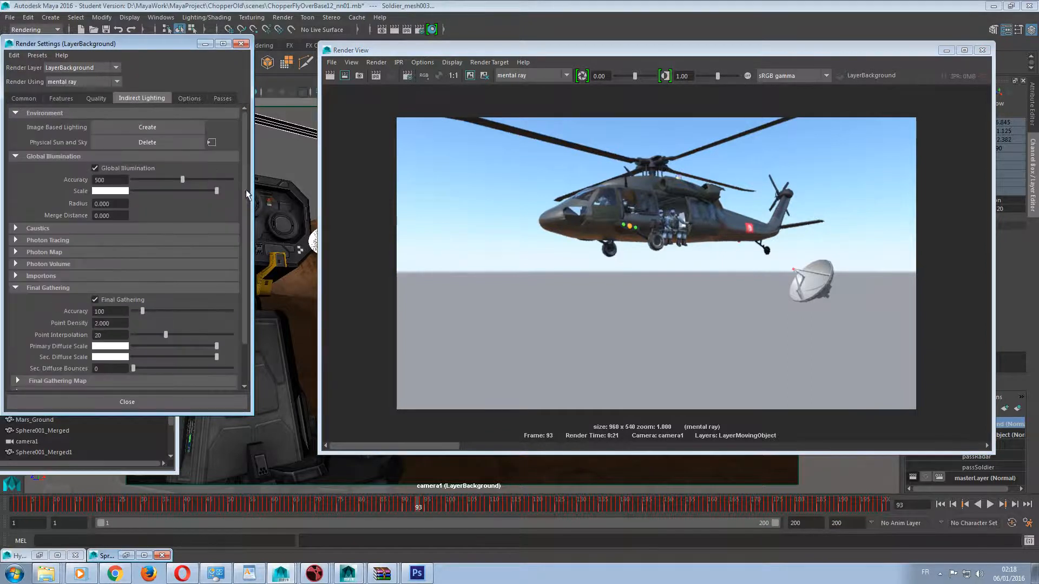
pyautogui.scroll(-2, 243, 192)
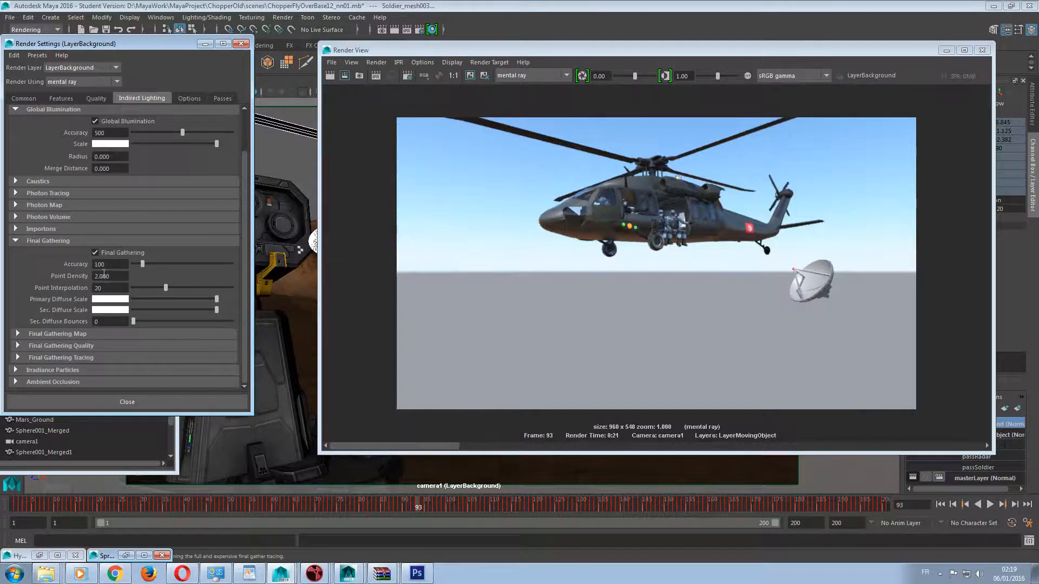
pyautogui.moveTo(114, 277); pyautogui.dragTo(44, 280)
pyautogui.write('1')
pyautogui.press('Return')
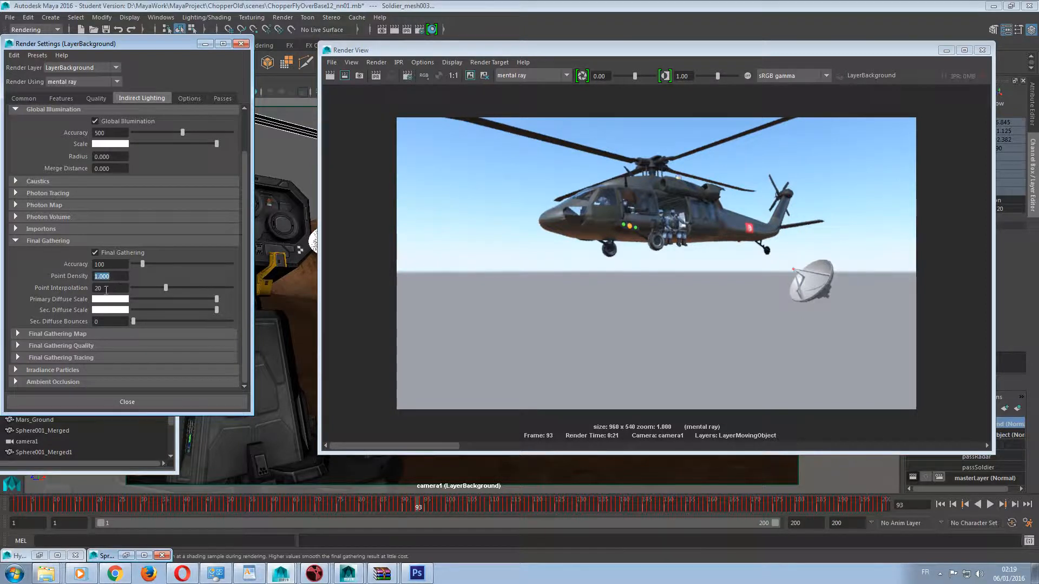
# Review LayerBackground's indirect lighting, translation options, render passes, quality and features settings, along with the mental ray rendering preferences.
pyautogui.moveTo(245, 189); pyautogui.dragTo(241, 128)
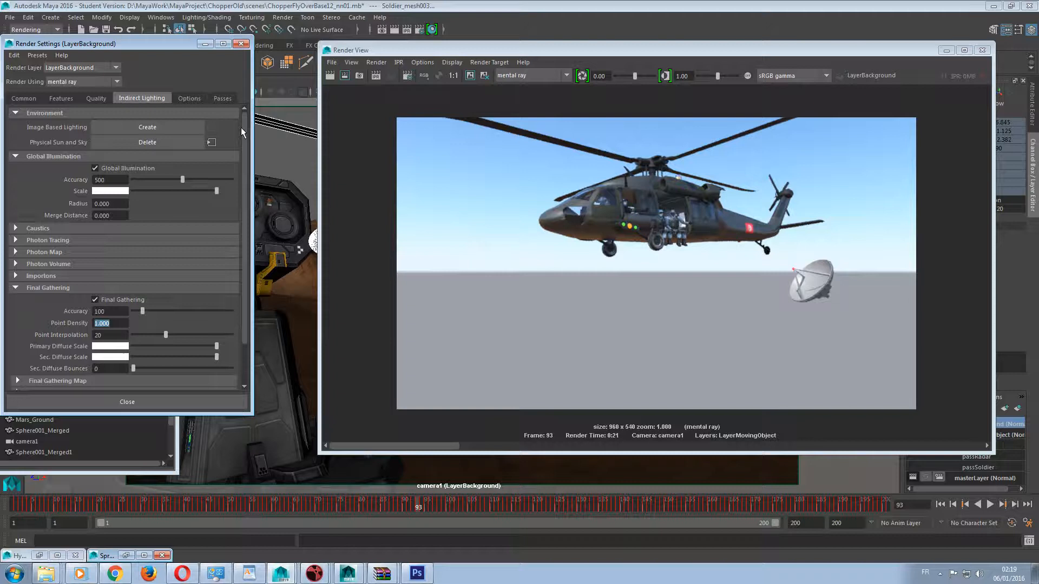
pyautogui.click(189, 98)
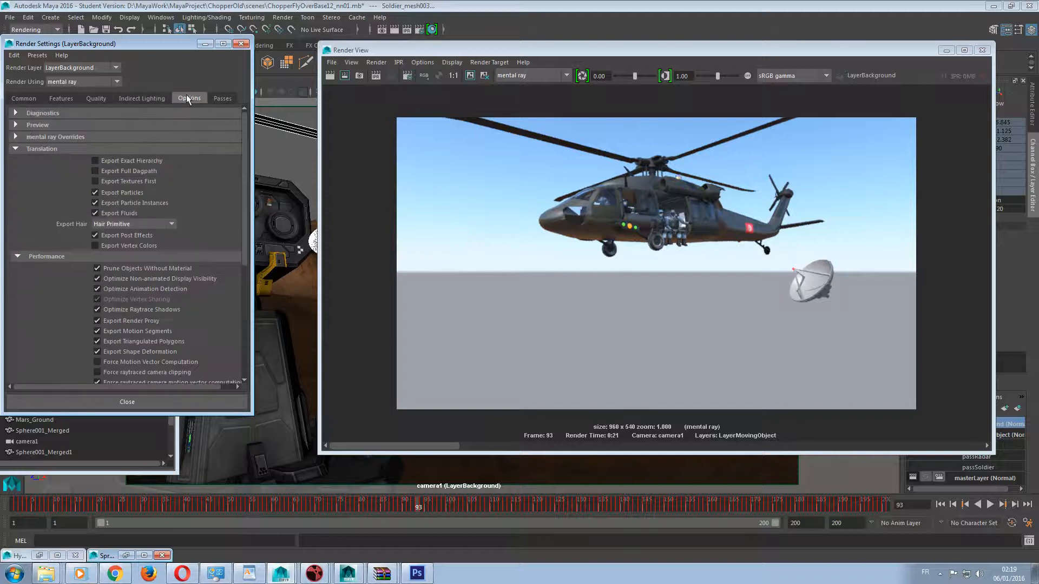
pyautogui.click(155, 99)
pyautogui.click(216, 101)
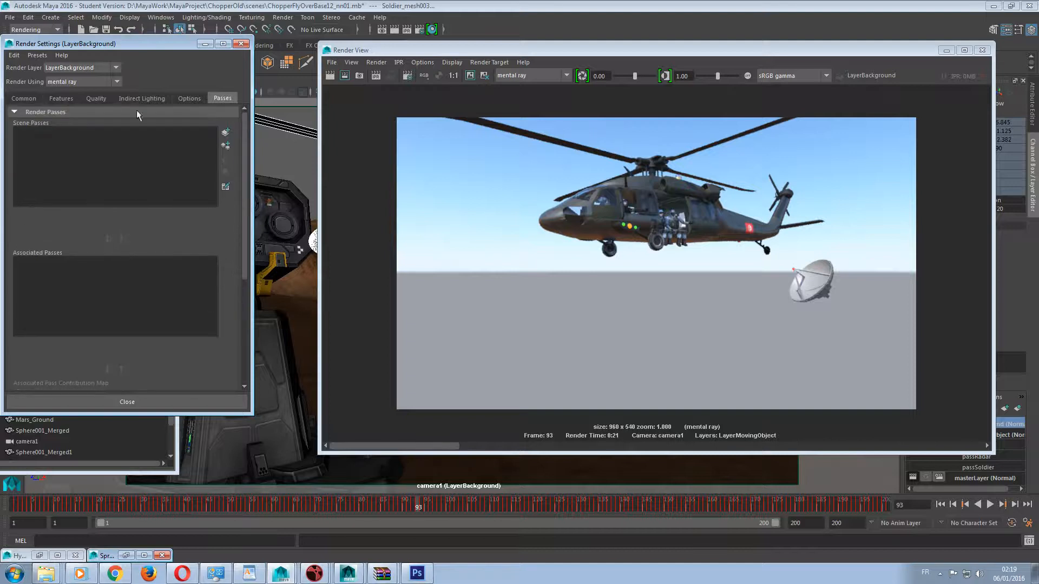
pyautogui.click(1028, 522)
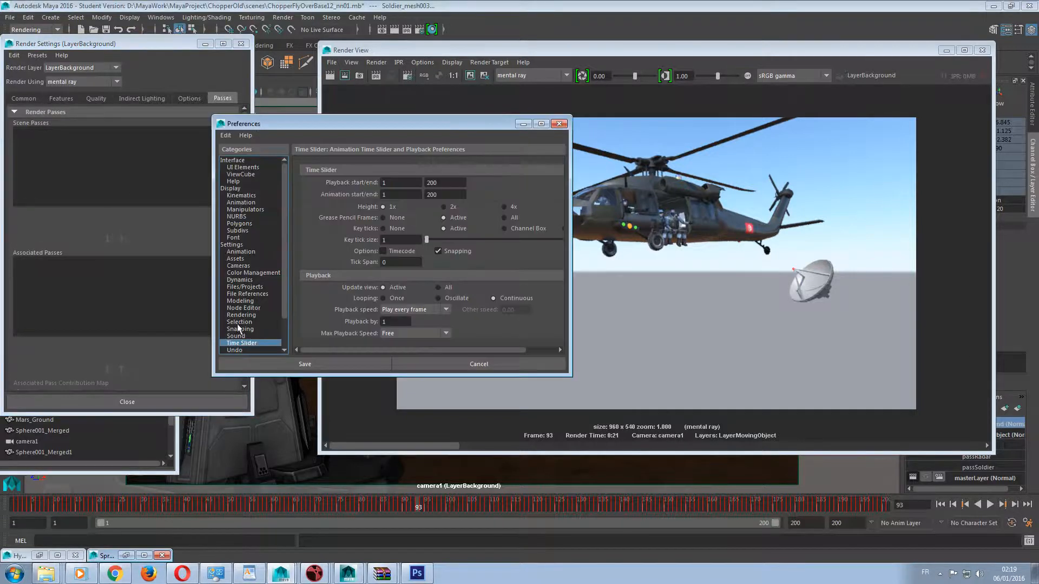
pyautogui.click(241, 315)
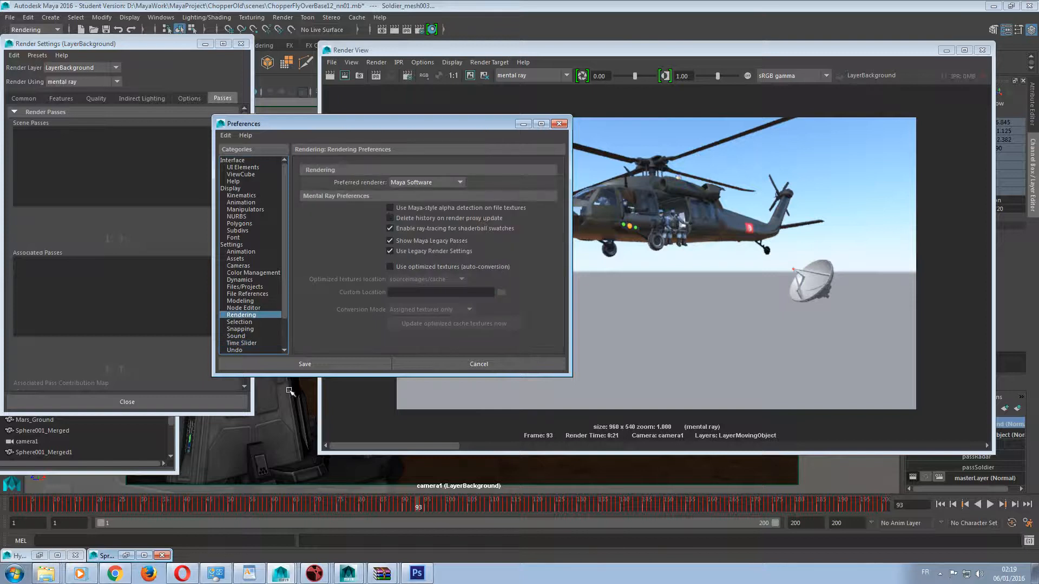
pyautogui.click(550, 367)
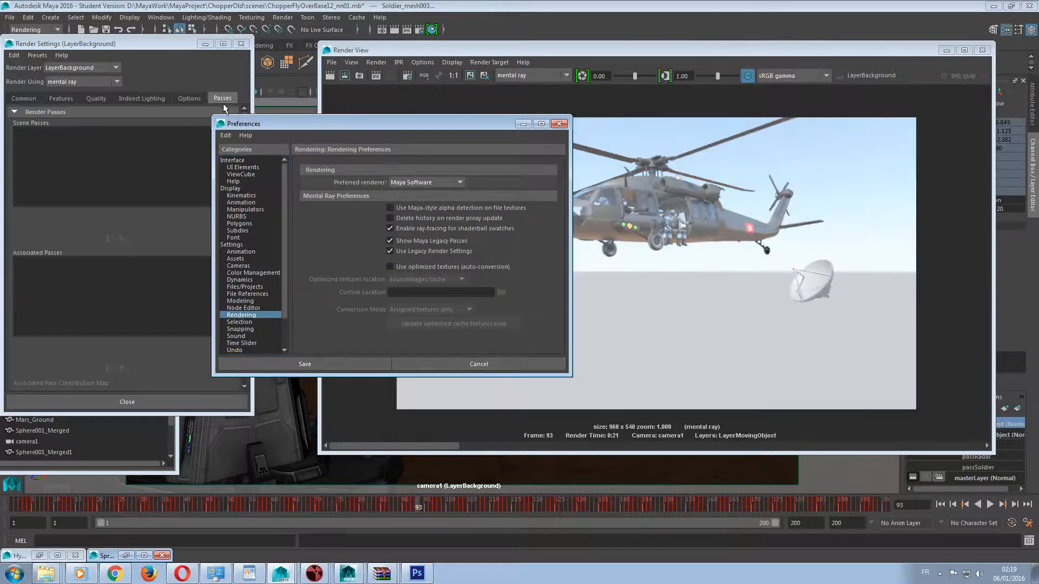
pyautogui.click(127, 99)
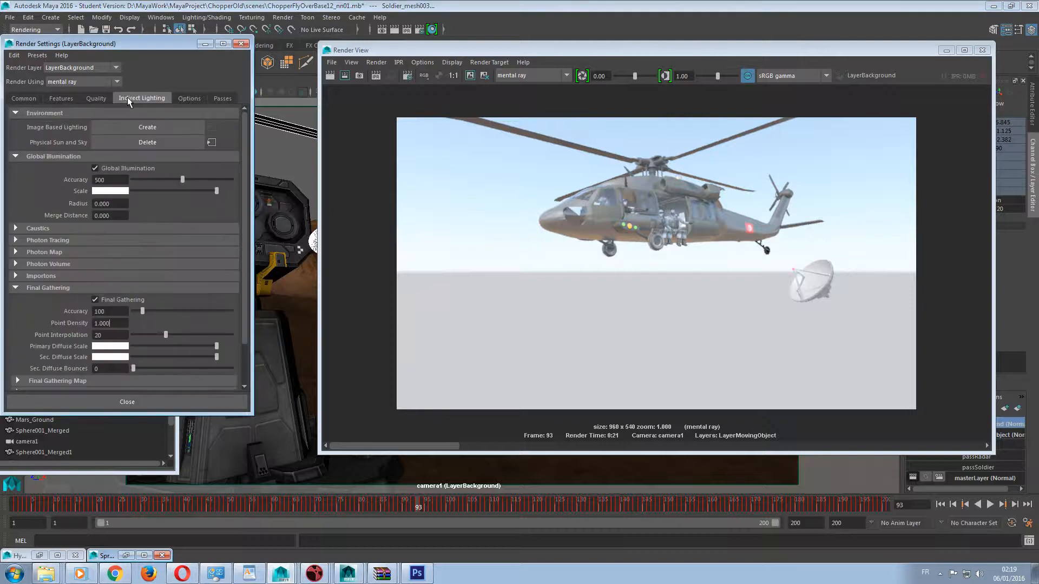
pyautogui.click(97, 99)
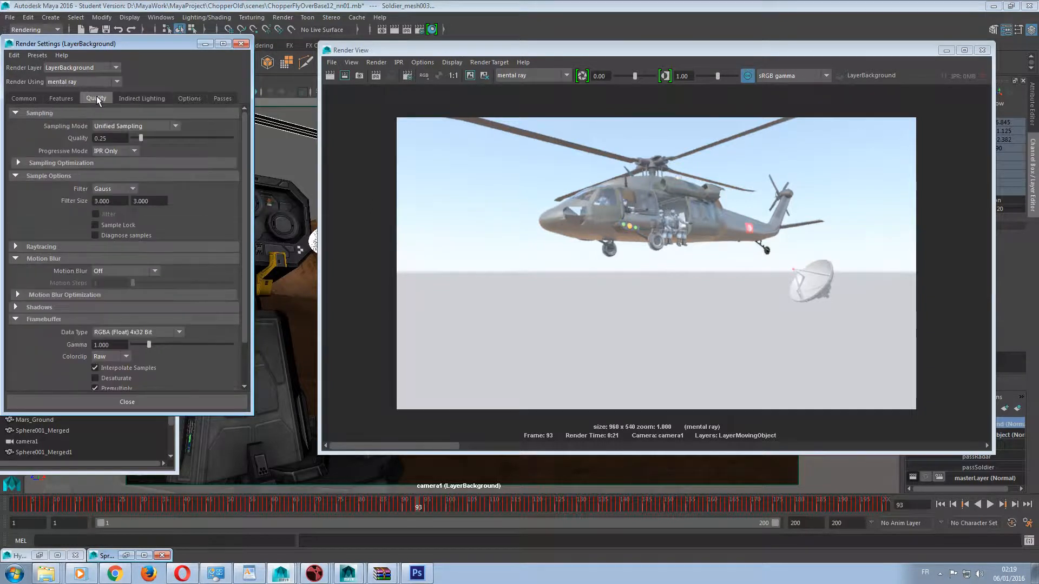
pyautogui.click(942, 576)
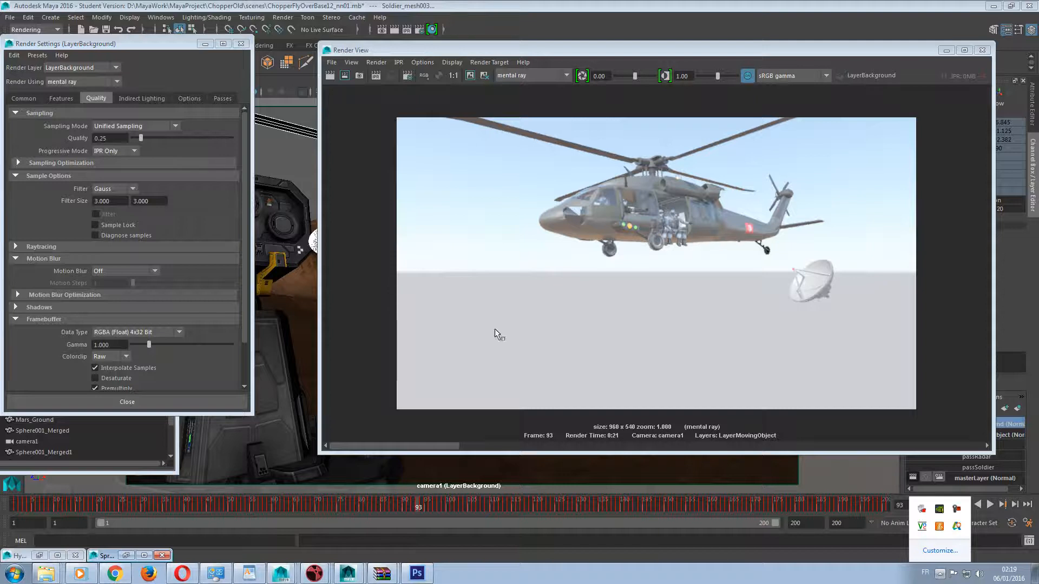
pyautogui.click(62, 99)
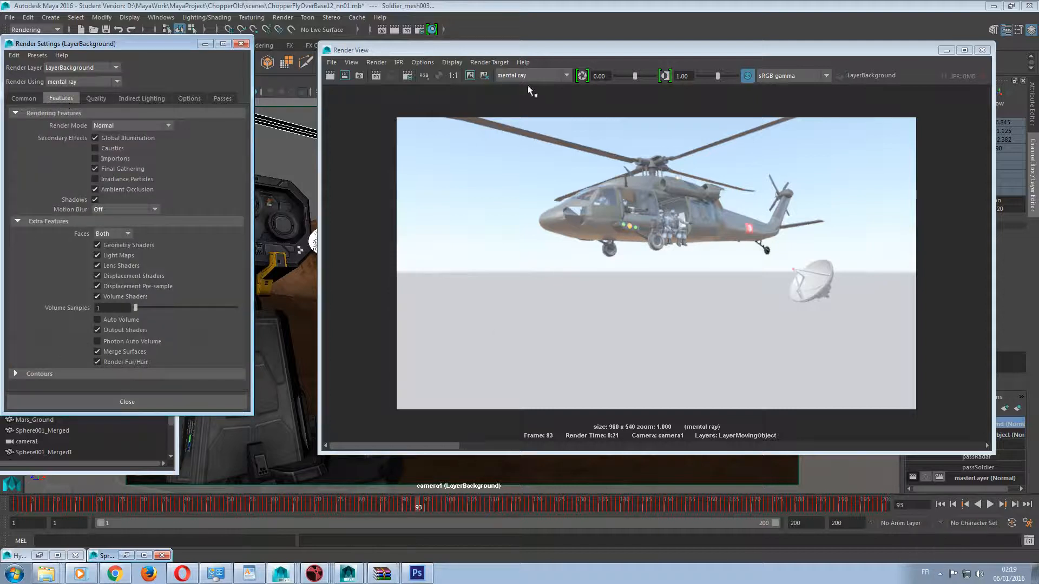
# Disable the sRGB gamma view transform in the Render View and render LayerBackground from camera1.
pyautogui.moveTo(718, 49); pyautogui.dragTo(640, 84)
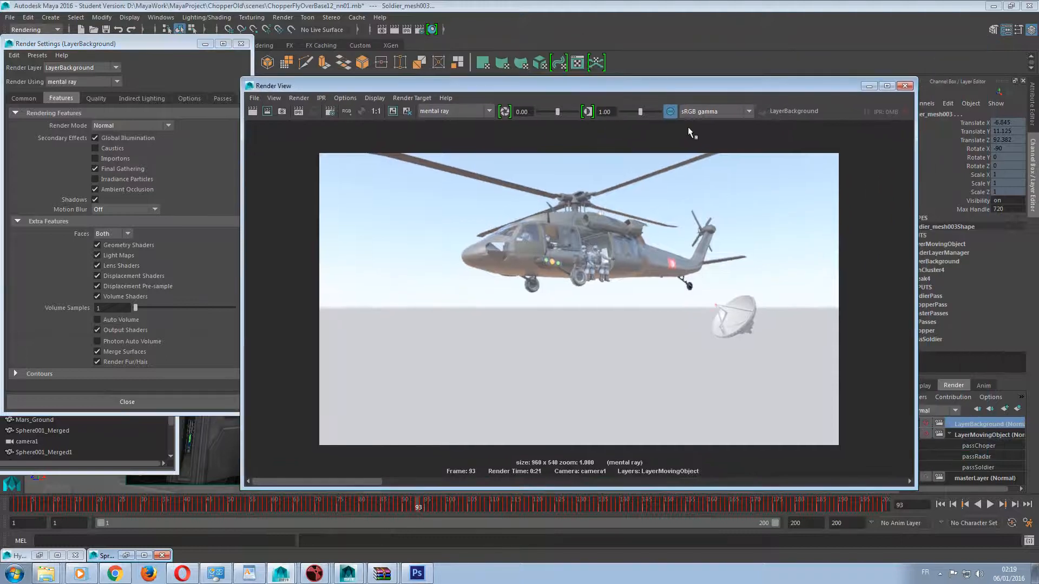
pyautogui.click(670, 112)
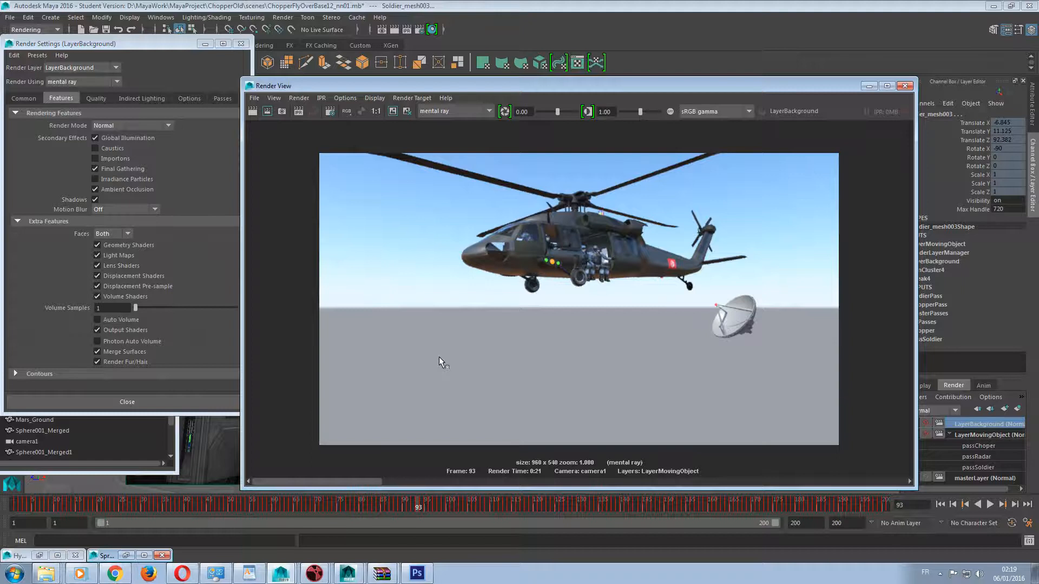
pyautogui.moveTo(353, 87); pyautogui.dragTo(370, 104)
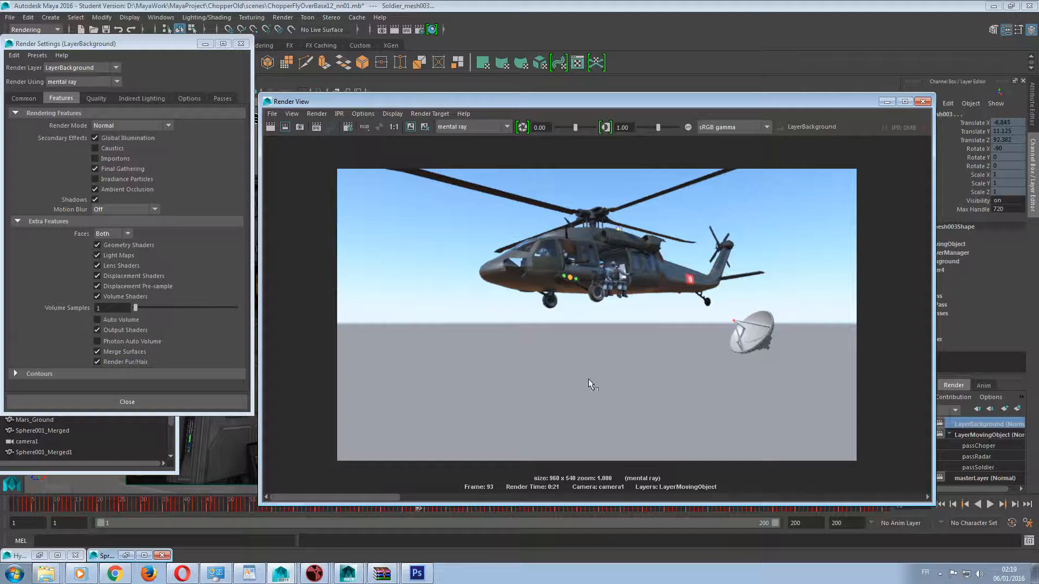
pyautogui.click(269, 126)
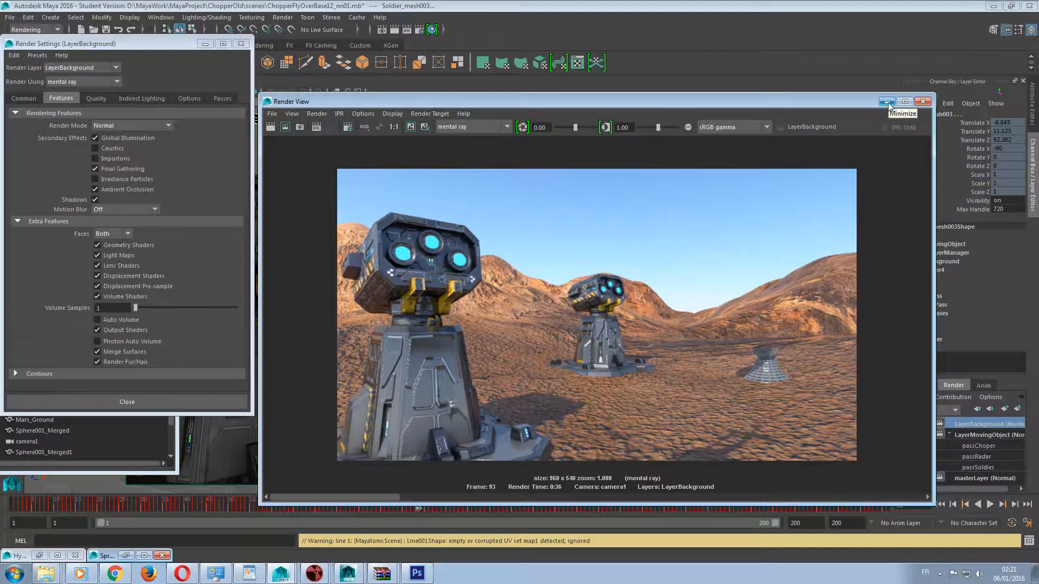
# Show the render passes settings and make LayerMovingObject the active render layer, with the Render View moved clear of Render Settings.
pyautogui.click(221, 98)
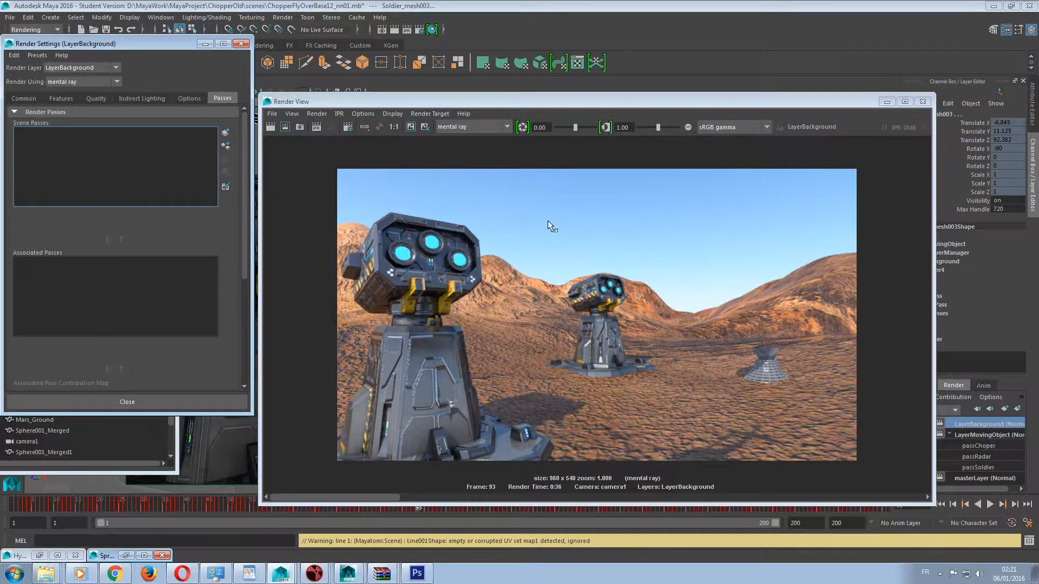
pyautogui.moveTo(821, 102); pyautogui.dragTo(834, 70)
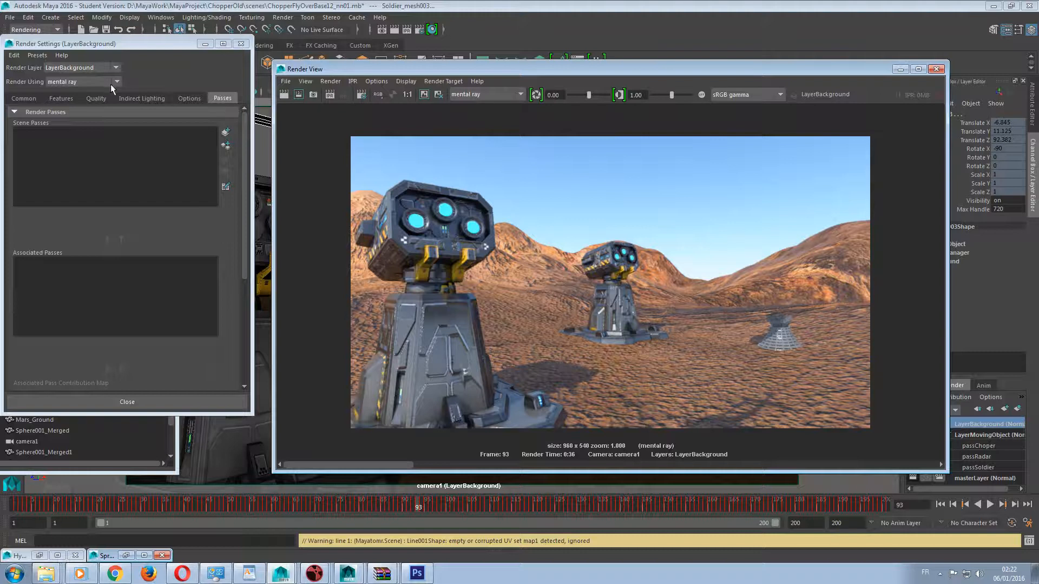
pyautogui.moveTo(782, 74); pyautogui.dragTo(708, 56)
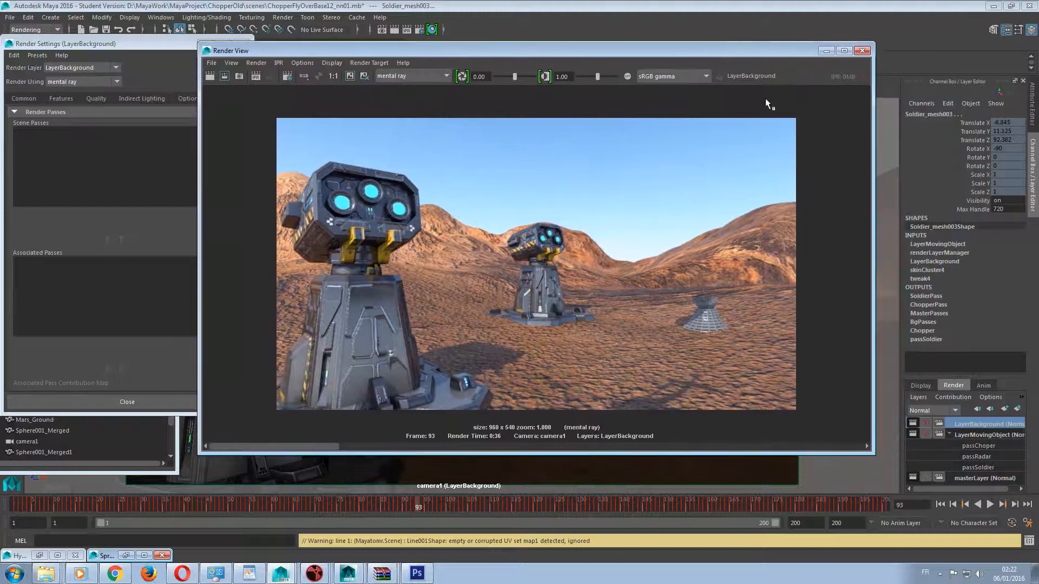
pyautogui.click(981, 436)
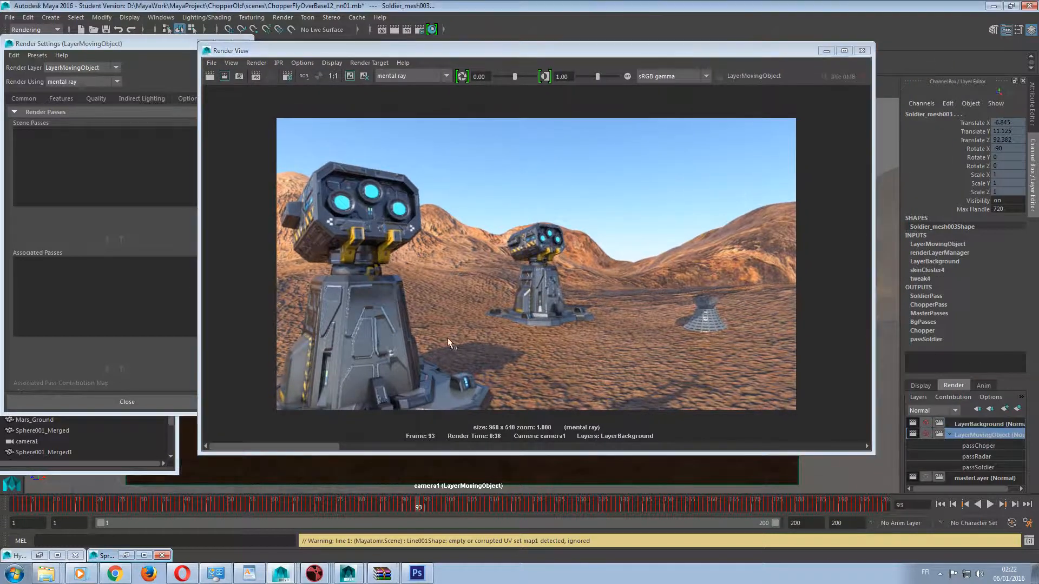
pyautogui.moveTo(422, 53); pyautogui.dragTo(422, 88)
pyautogui.moveTo(578, 72); pyautogui.dragTo(694, 132)
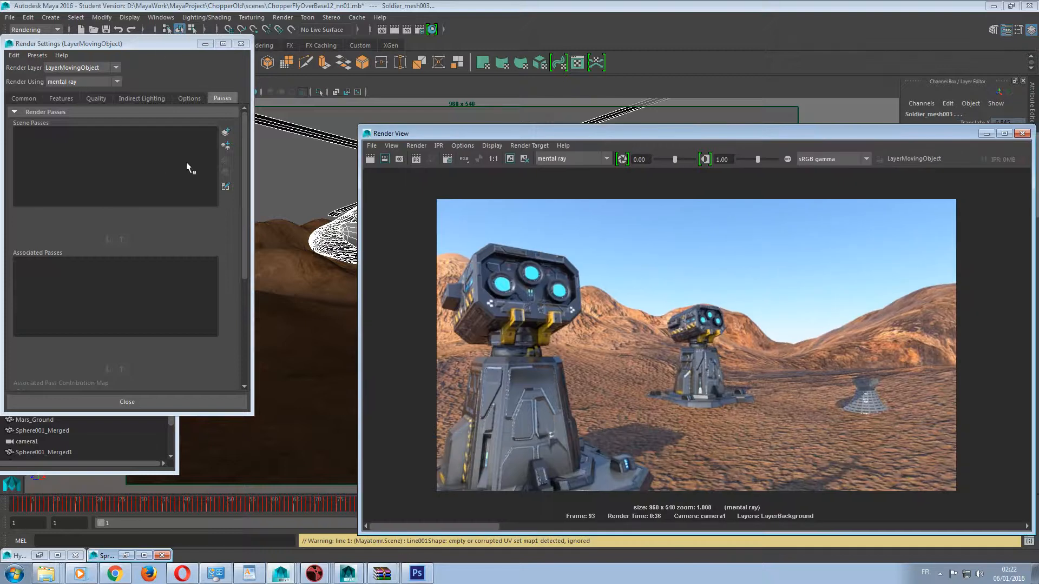
# Start creating render passes for LayerMovingObject, selecting the Diffuse Material Color, Indirect and Incandescence passes.
pyautogui.moveTo(643, 133); pyautogui.dragTo(618, 126)
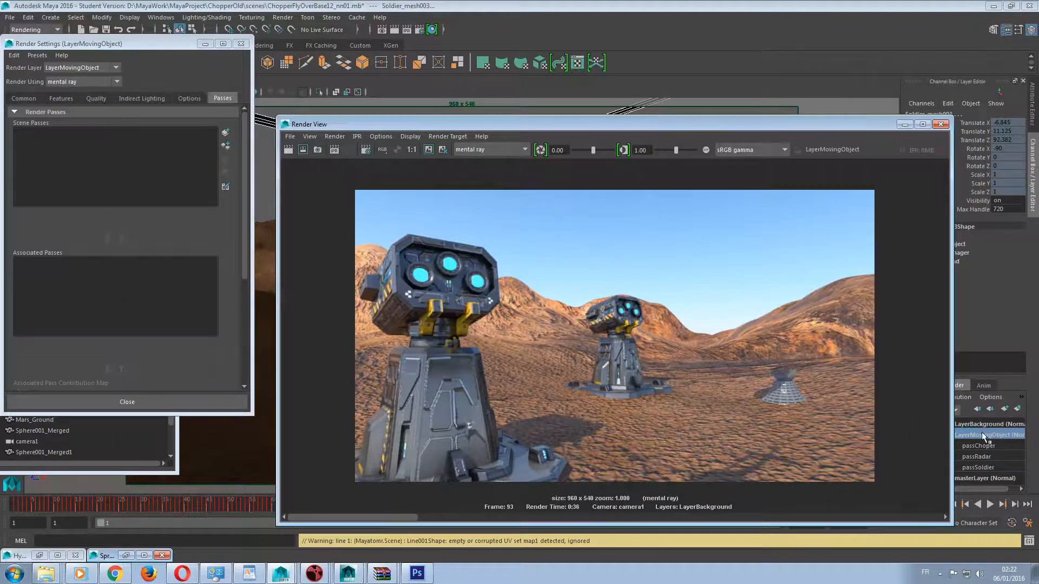
pyautogui.click(70, 67)
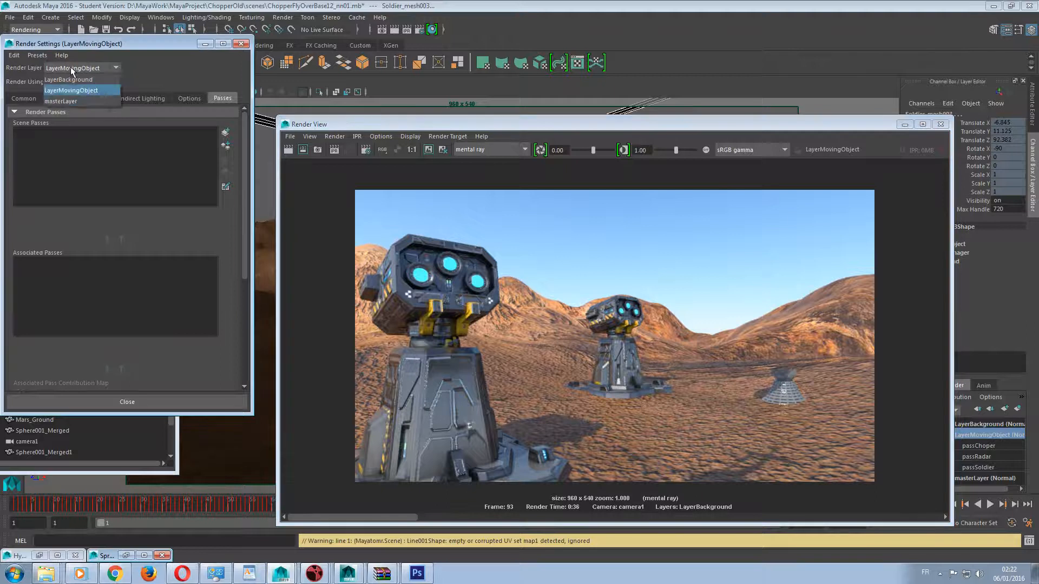
pyautogui.click(154, 79)
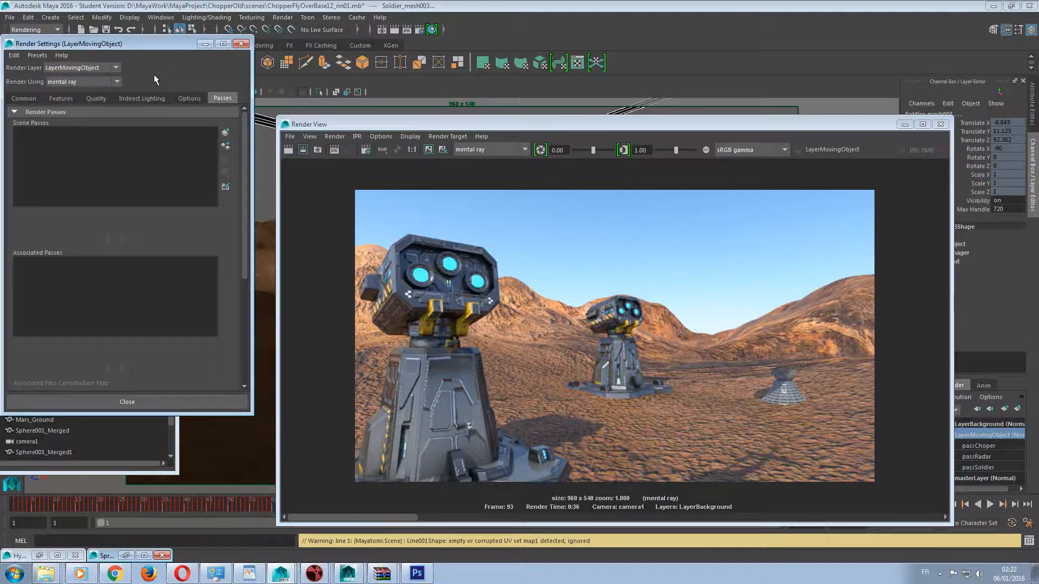
pyautogui.click(225, 132)
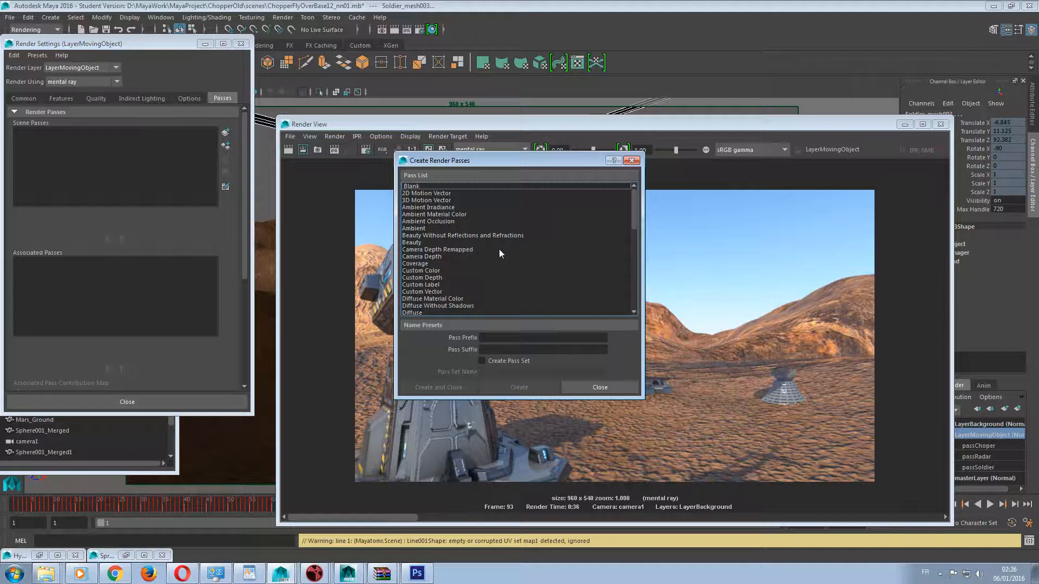
pyautogui.click(482, 299)
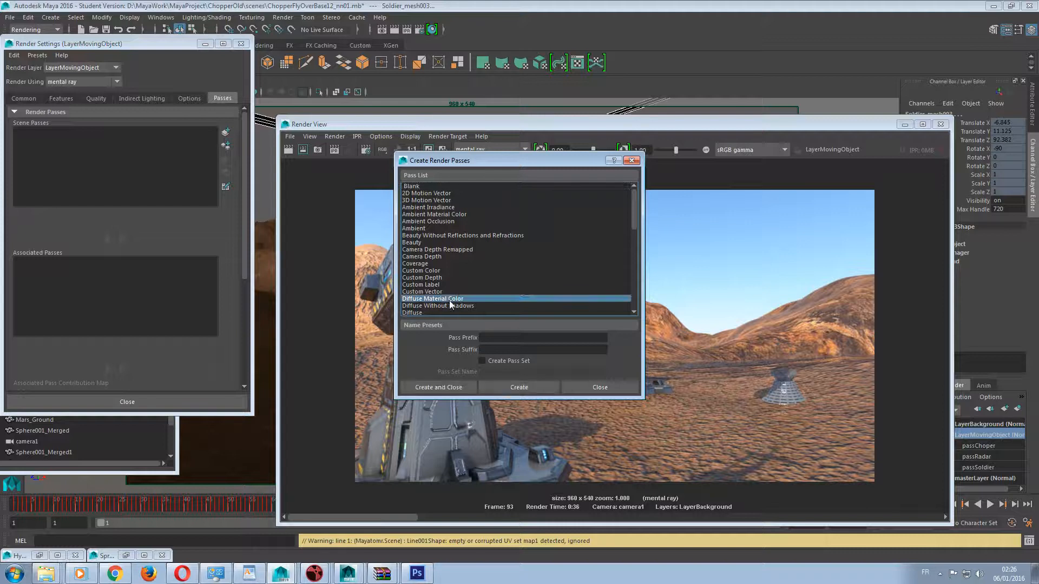
pyautogui.scroll(-2, 487, 294)
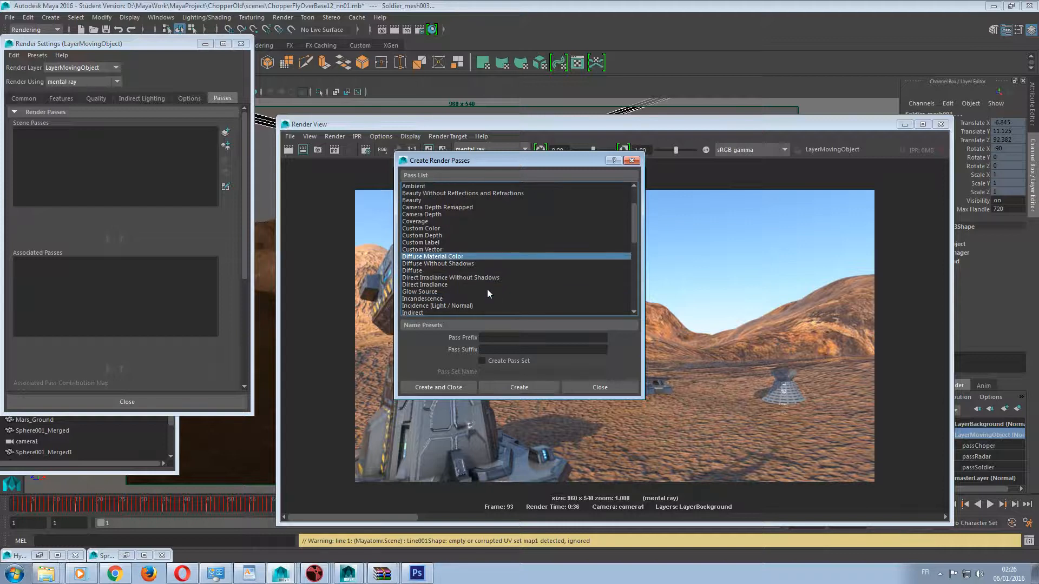
pyautogui.scroll(-1, 487, 293)
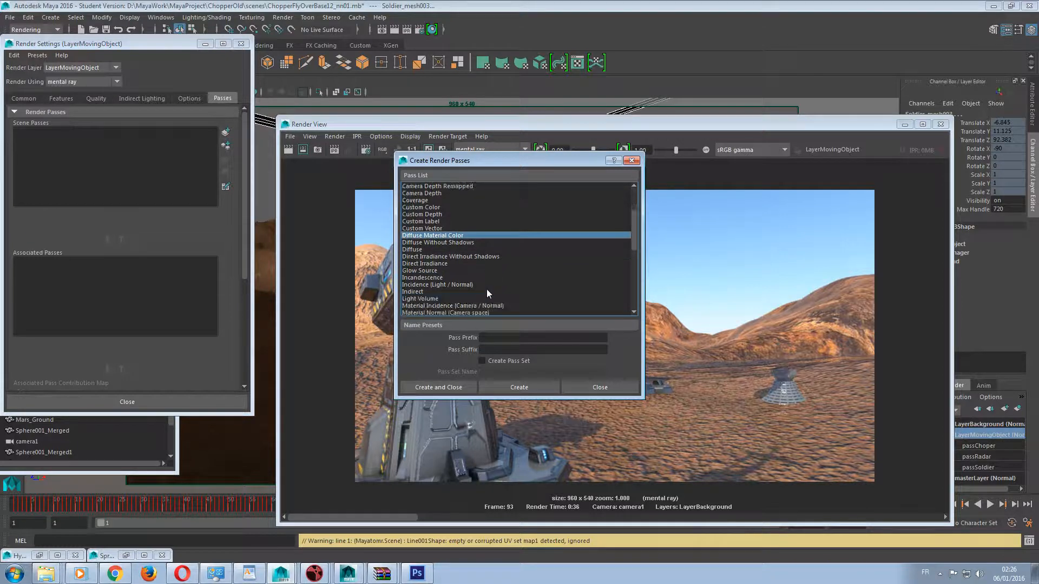
pyautogui.keyDown('ctrl'); pyautogui.click(427, 291); pyautogui.keyUp('ctrl')
pyautogui.scroll(-1, 427, 292)
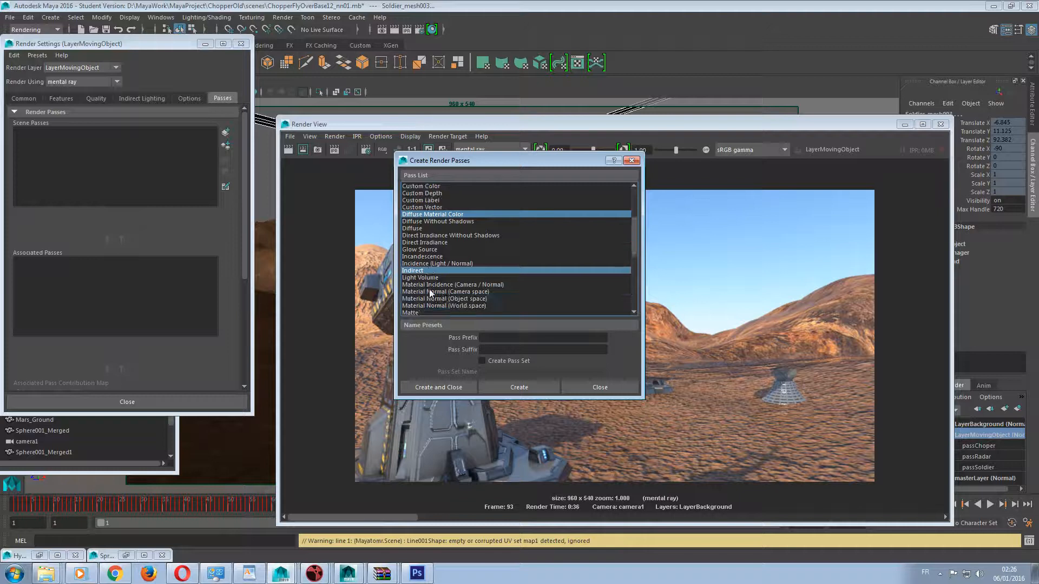
pyautogui.keyDown('ctrl'); pyautogui.click(431, 257); pyautogui.keyUp('ctrl')
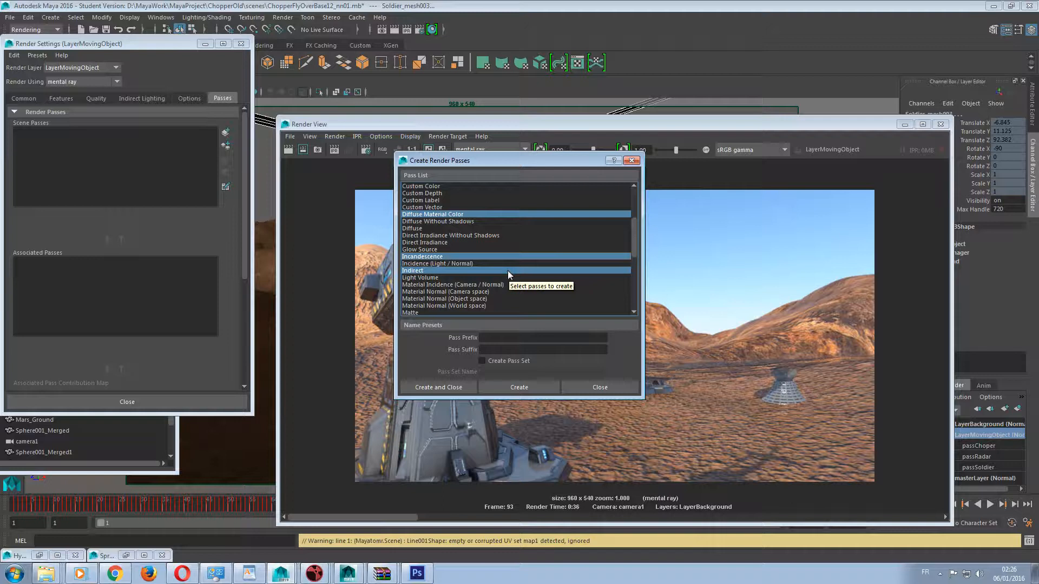
# Add Reflected Material Color and Refraction to the selection of passes to create.
pyautogui.moveTo(558, 164); pyautogui.dragTo(348, 162)
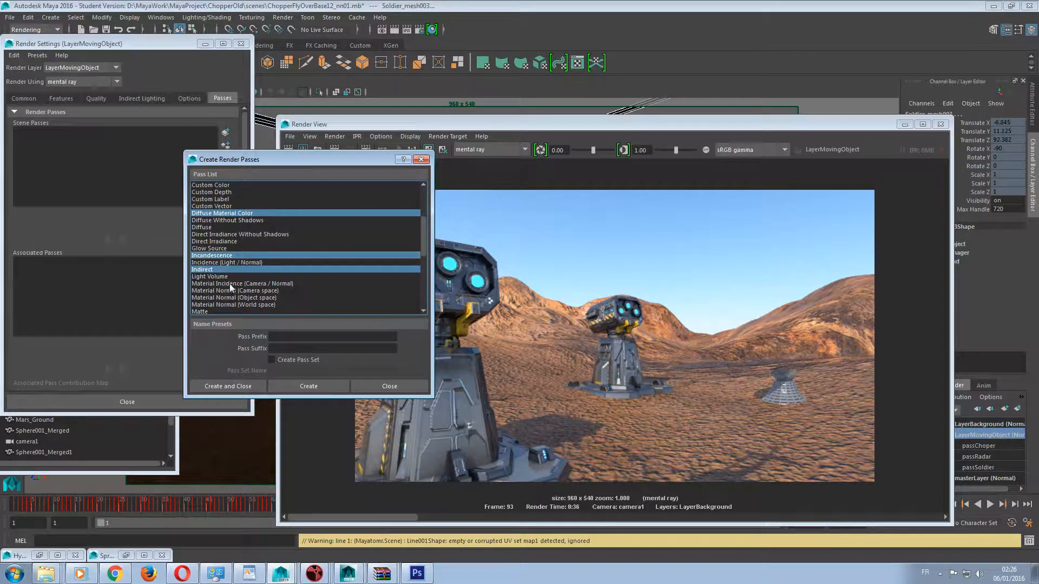
pyautogui.scroll(-1, 232, 285)
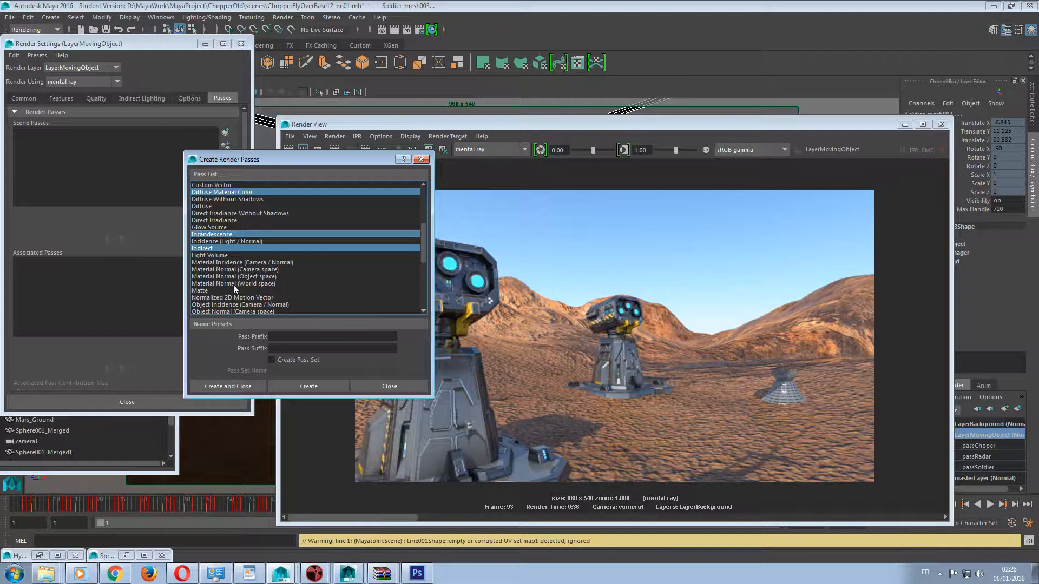
pyautogui.scroll(-5, 233, 285)
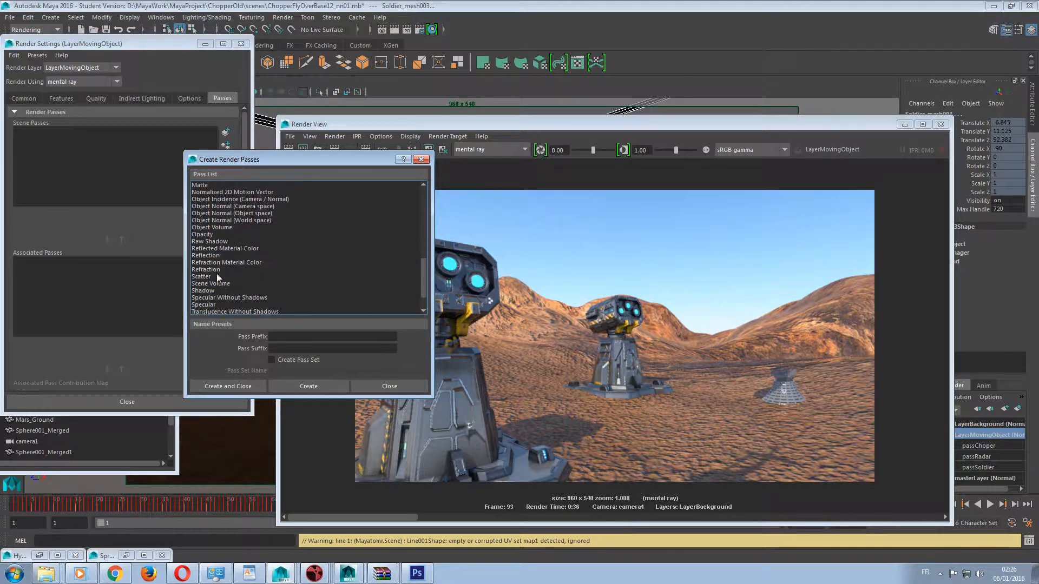
pyautogui.click(222, 250)
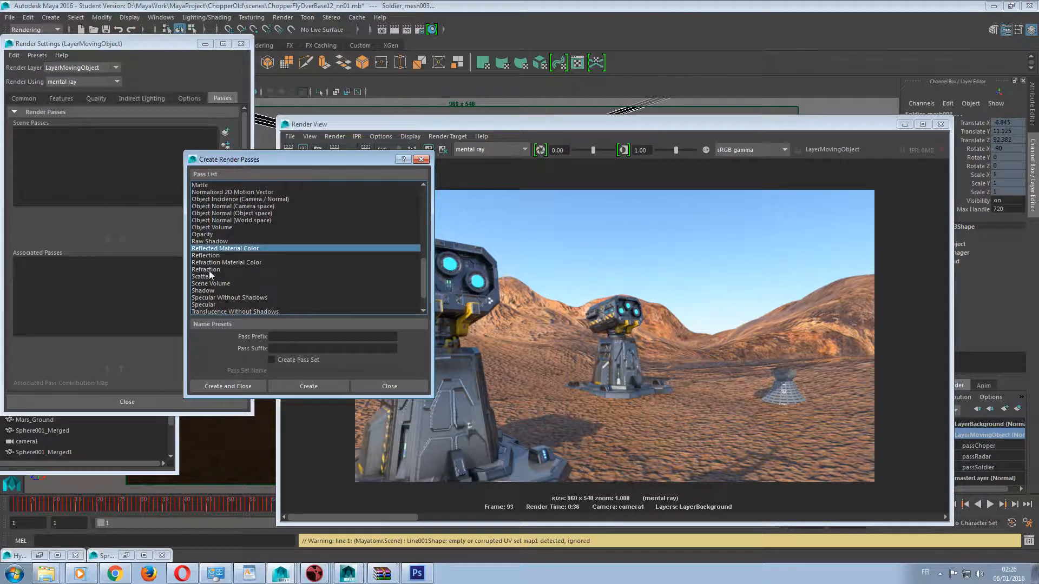
pyautogui.keyDown('ctrl'); pyautogui.click(209, 270); pyautogui.keyUp('ctrl')
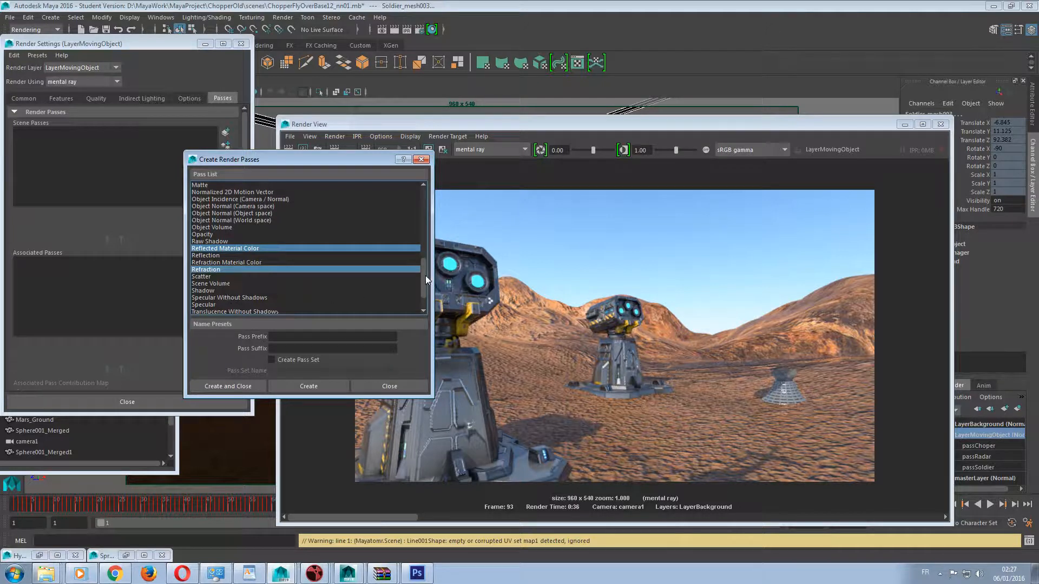
# Add the Shadow and Matte passes to the selection of passes to create.
pyautogui.moveTo(425, 274); pyautogui.dragTo(425, 283)
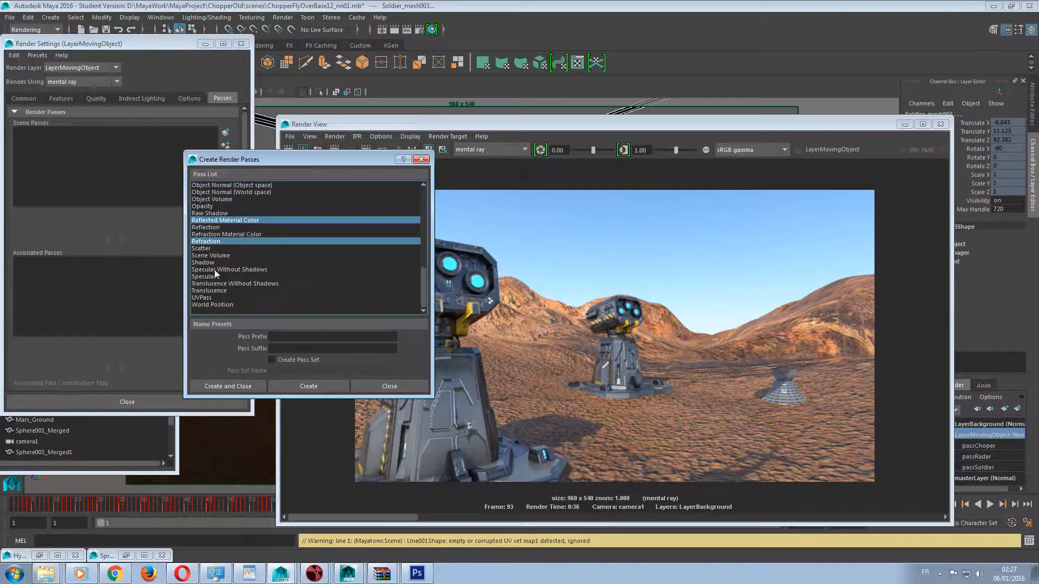
pyautogui.keyDown('ctrl'); pyautogui.click(201, 263); pyautogui.keyUp('ctrl')
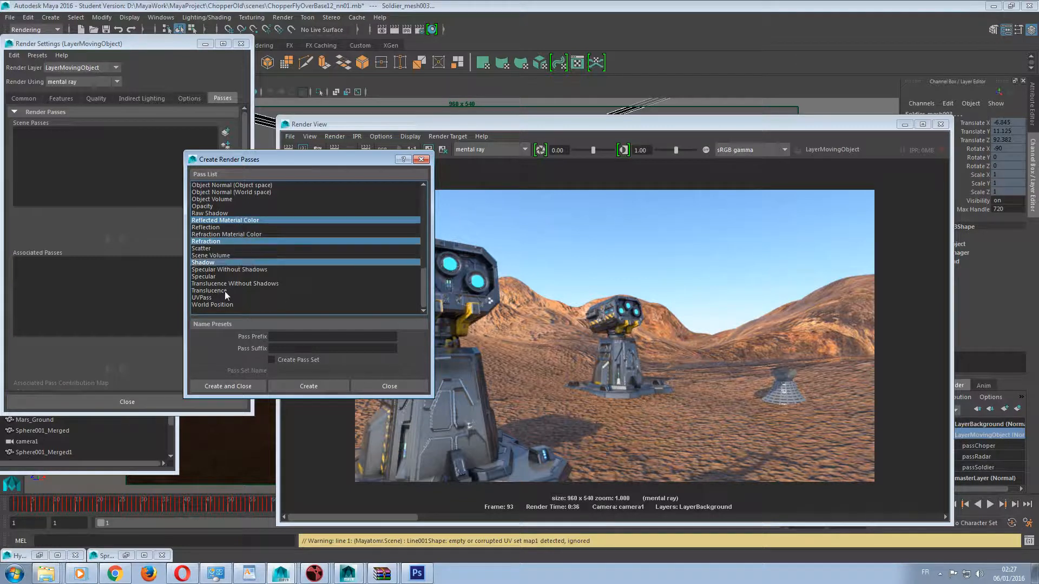
pyautogui.scroll(4, 247, 267)
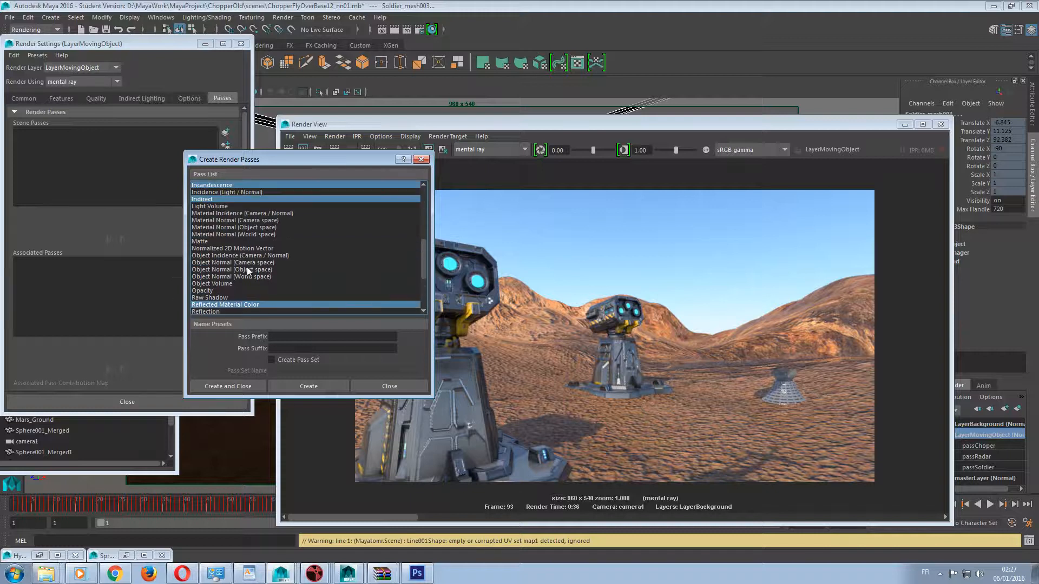
pyautogui.keyDown('ctrl'); pyautogui.click(203, 242); pyautogui.keyUp('ctrl')
# Check the selected passes and add Specular Without Shadows to the selection.
pyautogui.scroll(-2, 251, 252)
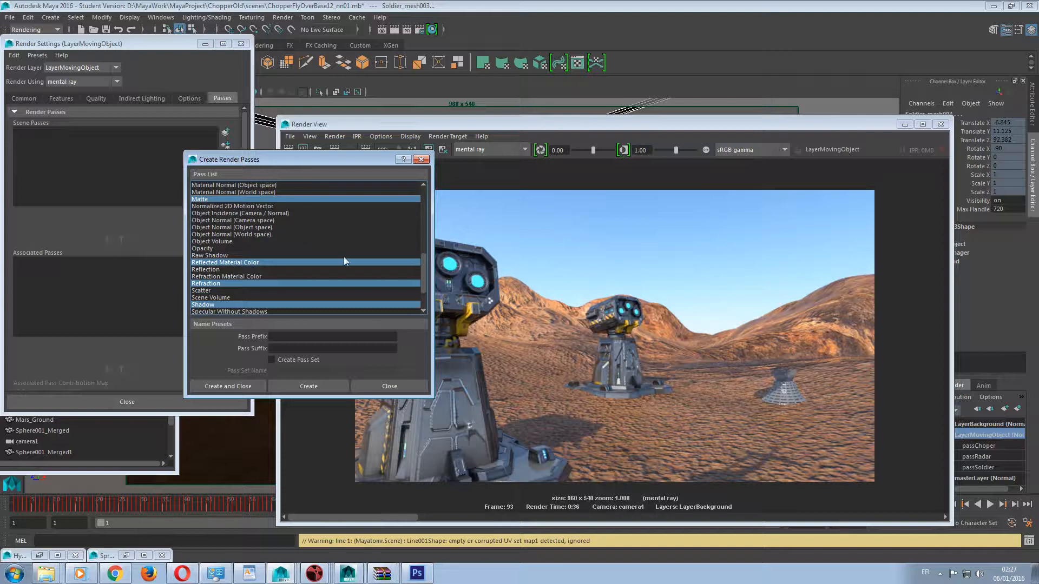
pyautogui.scroll(3, 344, 261)
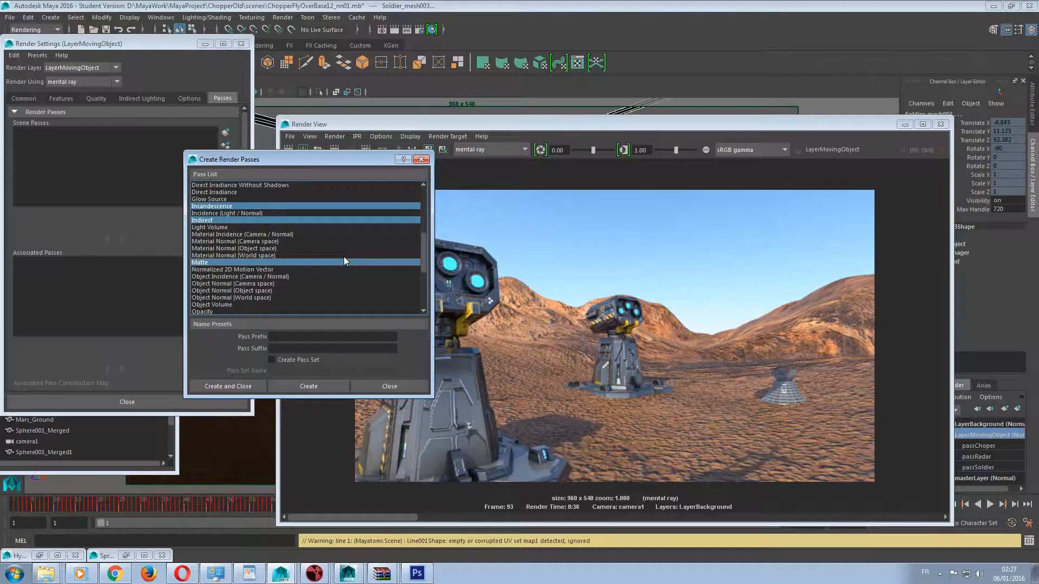
pyautogui.scroll(-2, 344, 262)
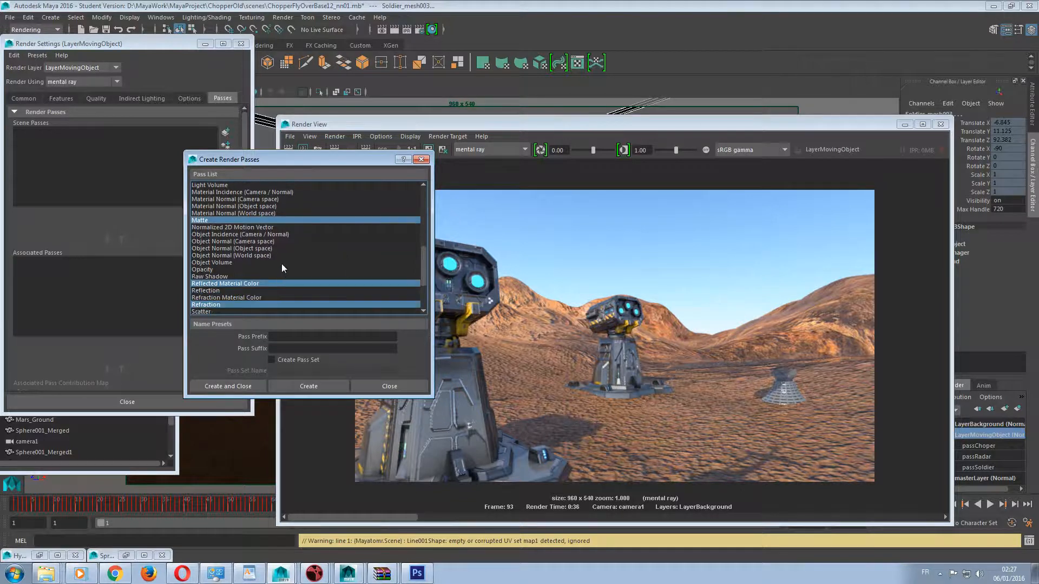
pyautogui.scroll(2, 284, 265)
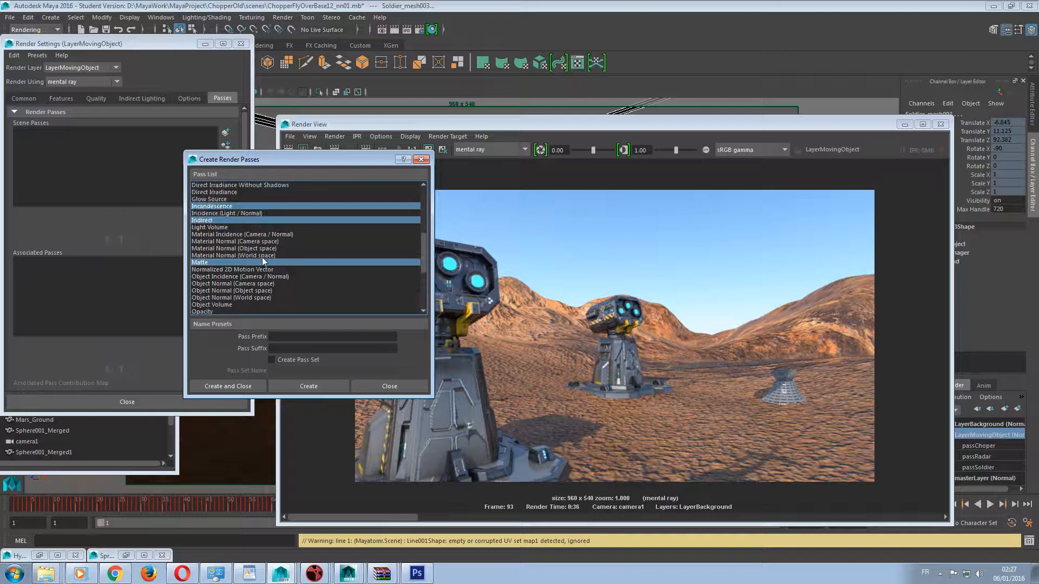
pyautogui.scroll(3, 262, 257)
pyautogui.scroll(-7, 262, 259)
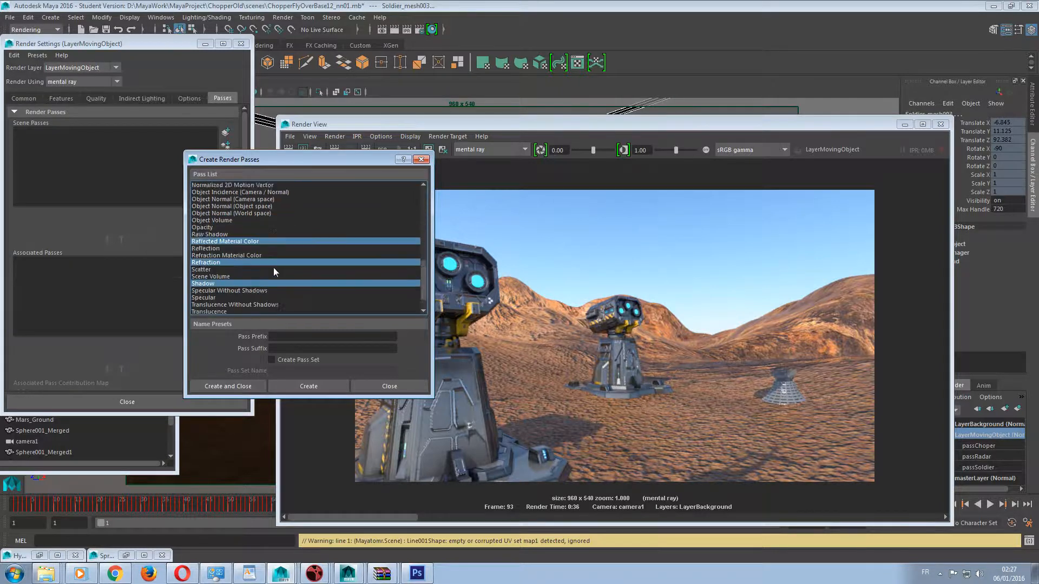
pyautogui.scroll(1, 231, 223)
pyautogui.keyDown('ctrl'); pyautogui.click(228, 291); pyautogui.keyUp('ctrl')
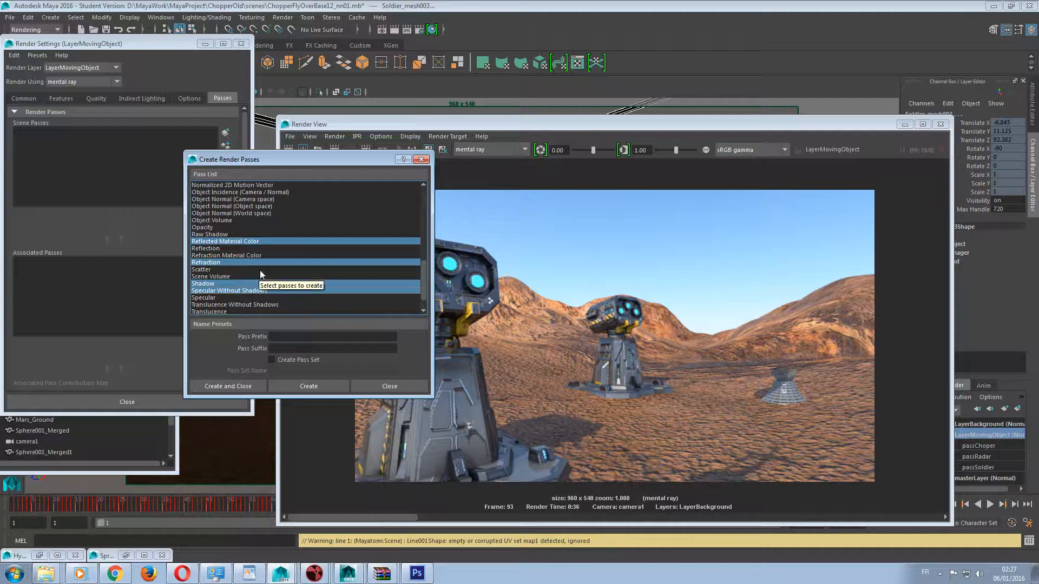
pyautogui.scroll(6, 260, 271)
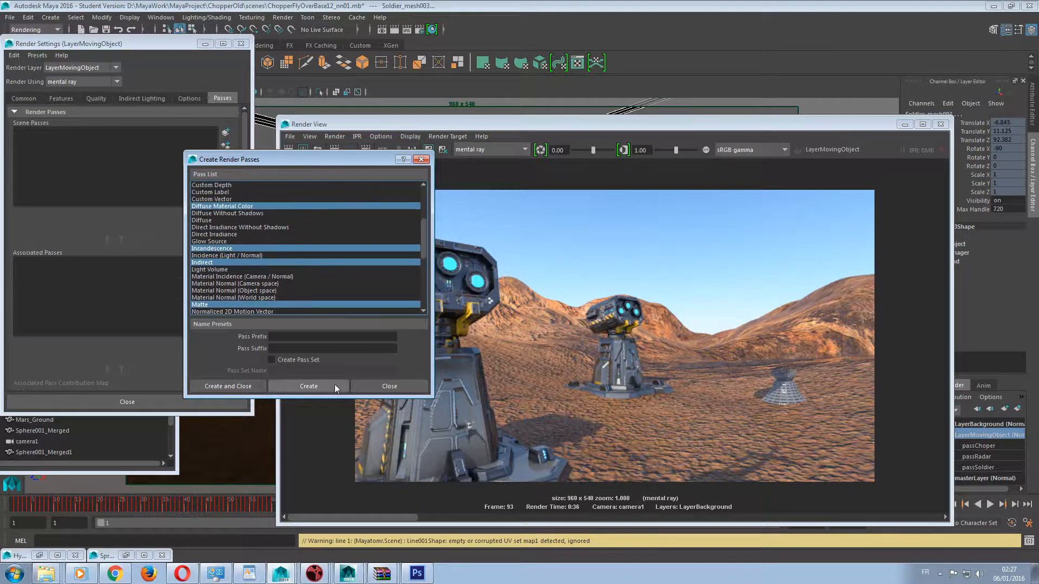
# Set the pass prefix to LayerChoper and create the selected render passes.
pyautogui.click(300, 335)
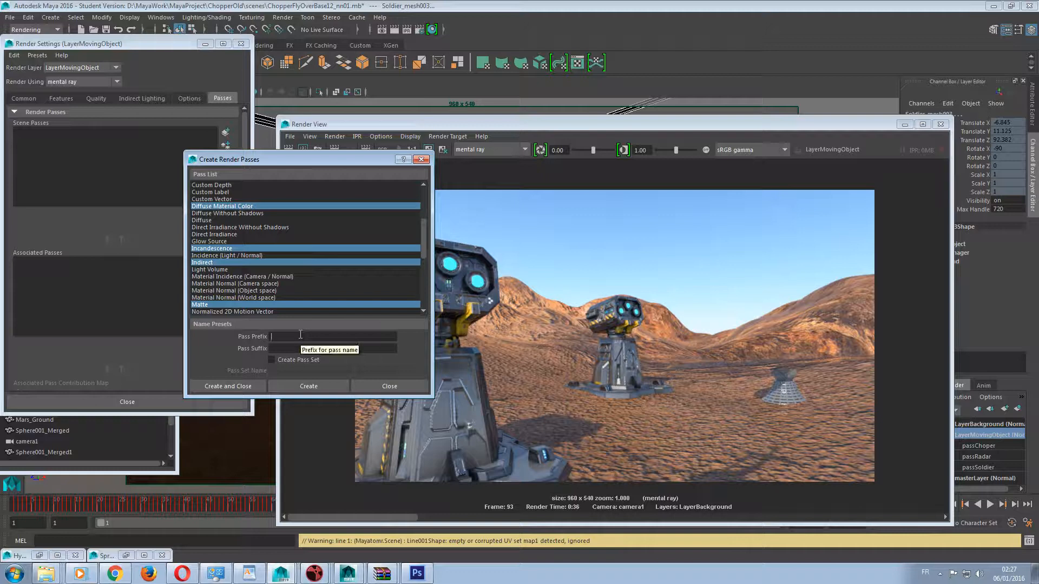
pyautogui.write('Laye')
pyautogui.press('BackSpace')
pyautogui.press('BackSpace')
pyautogui.press('BackSpace')
pyautogui.write('ayerMoveObject')
pyautogui.press('BackSpace')
pyautogui.press('BackSpace')
pyautogui.press('BackSpace')
pyautogui.press('BackSpace')
pyautogui.press('BackSpace')
pyautogui.press('BackSpace')
pyautogui.press('BackSpace')
pyautogui.press('BackSpace')
pyautogui.press('BackSpace')
pyautogui.press('BackSpace')
pyautogui.press('BackSpace')
pyautogui.press('BackSpace')
pyautogui.press('BackSpace')
pyautogui.press('BackSpace')
pyautogui.write('Lay')
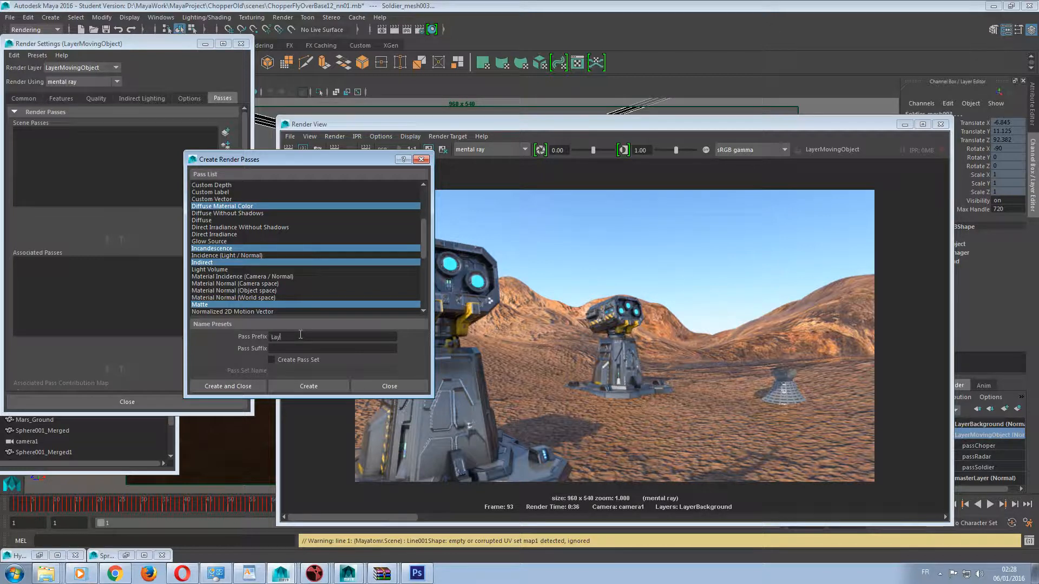
pyautogui.write('erChoper')
pyautogui.click(307, 386)
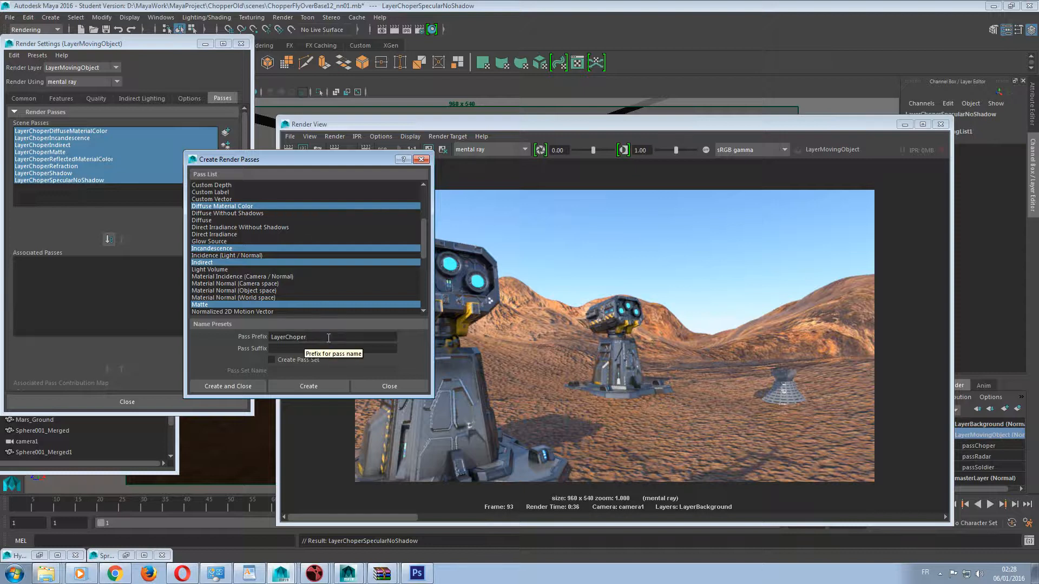
# Replace the pass prefix with LayerSoldier for the next set of render passes.
pyautogui.moveTo(329, 338); pyautogui.dragTo(164, 337)
pyautogui.write('Sol')
pyautogui.press('BackSpace')
pyautogui.press('BackSpace')
pyautogui.press('BackSpace')
pyautogui.write('LayerSoldier')
# Create only the Beauty and Matte passes with the LayerSoldier prefix and close the Create Render Passes dialog.
pyautogui.click(242, 233)
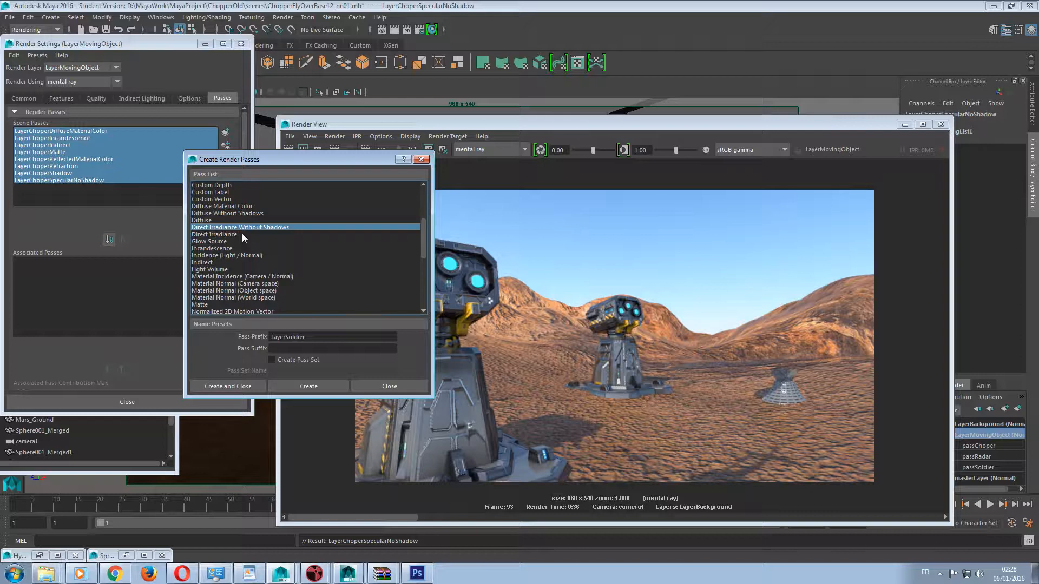
pyautogui.scroll(4, 242, 232)
pyautogui.click(233, 241)
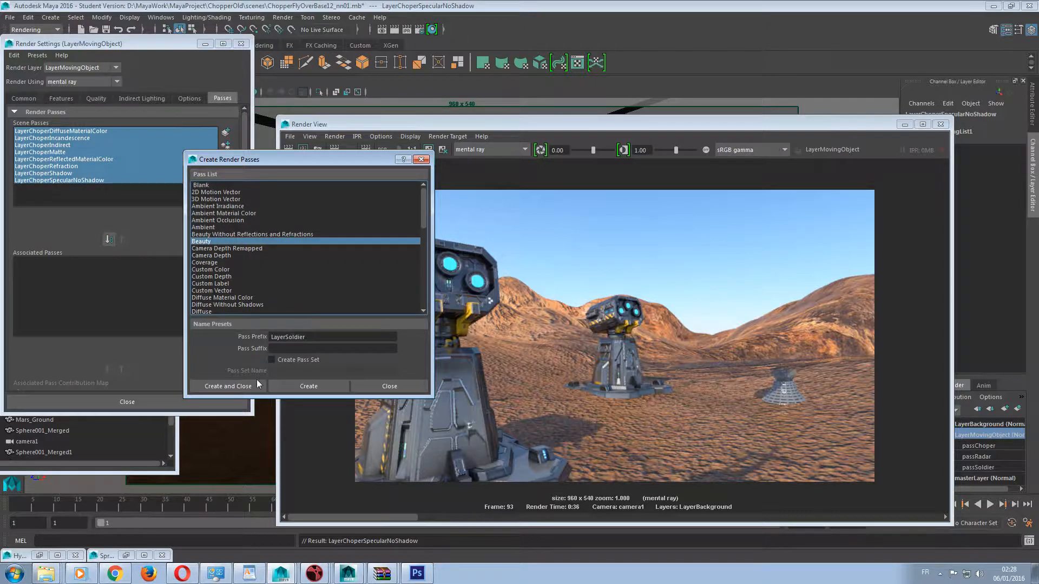
pyautogui.scroll(-2, 283, 251)
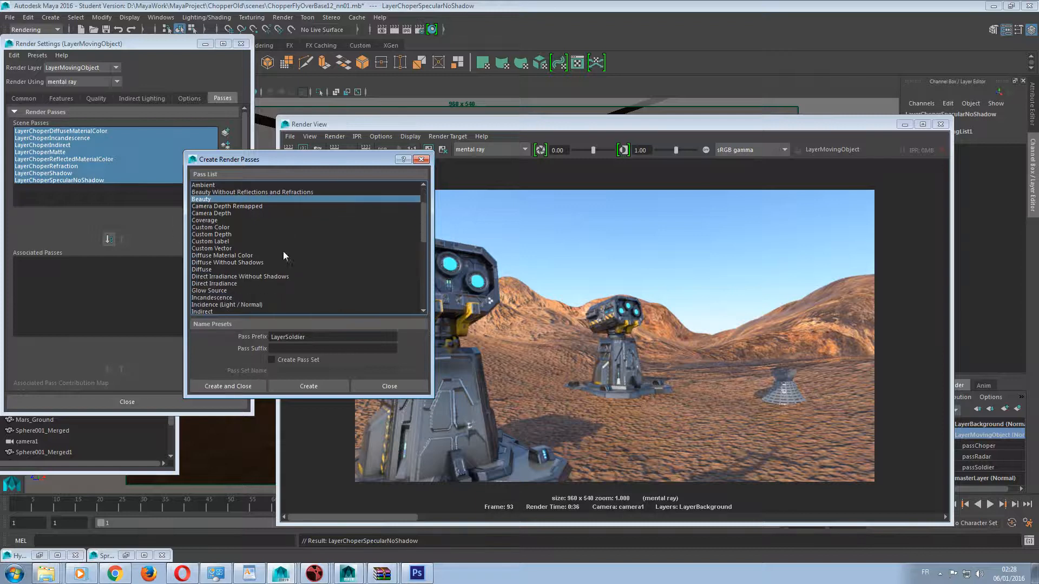
pyautogui.scroll(-1, 221, 295)
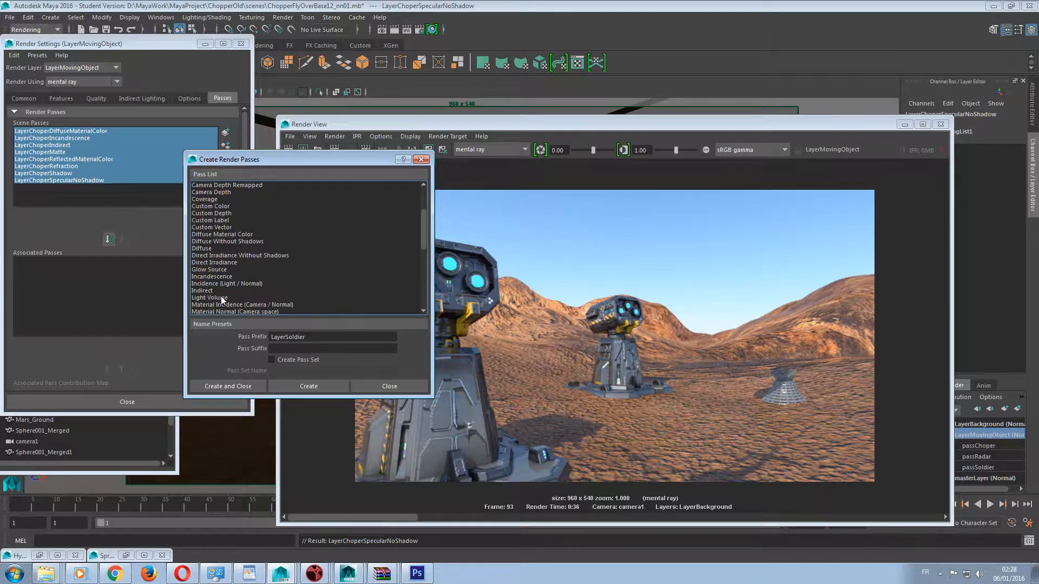
pyautogui.scroll(-2, 221, 296)
pyautogui.click(219, 292)
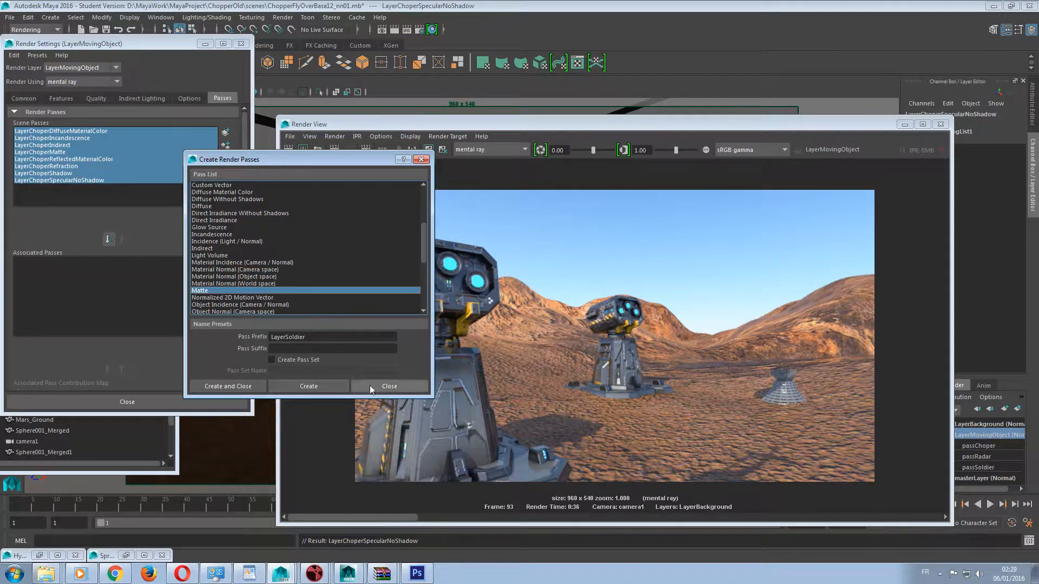
pyautogui.click(320, 386)
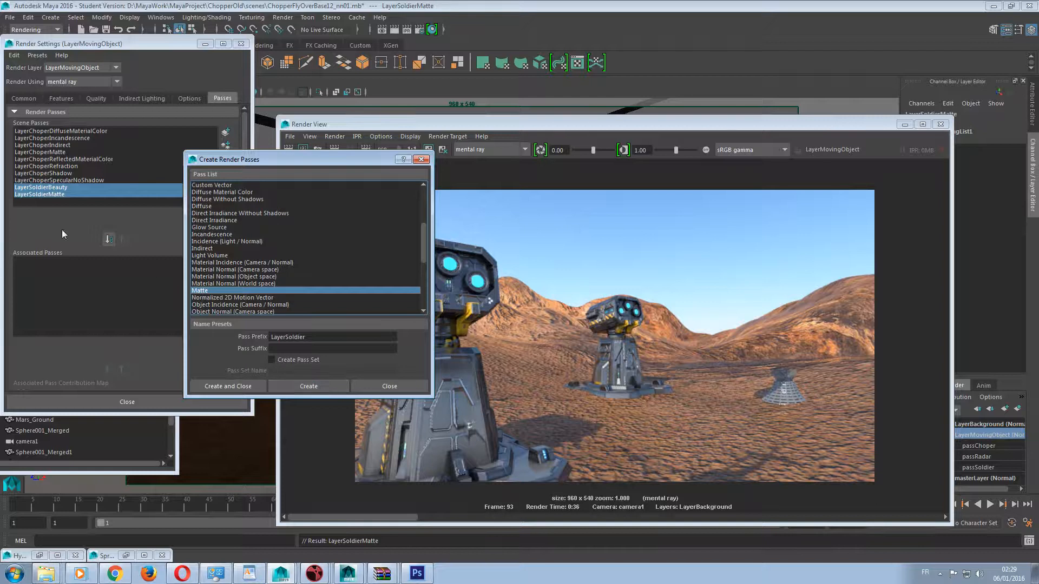
pyautogui.click(375, 388)
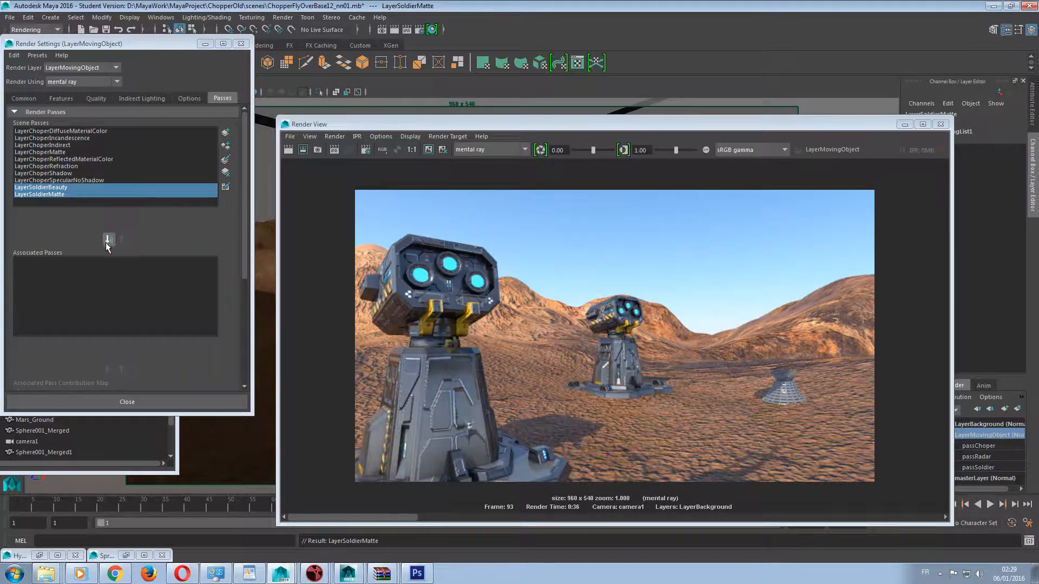
# Associate all the LayerChoper and LayerSoldier scene passes with the LayerMovingObject render layer.
pyautogui.click(76, 132)
pyautogui.keyDown('shift'); pyautogui.click(61, 196); pyautogui.keyUp('shift')
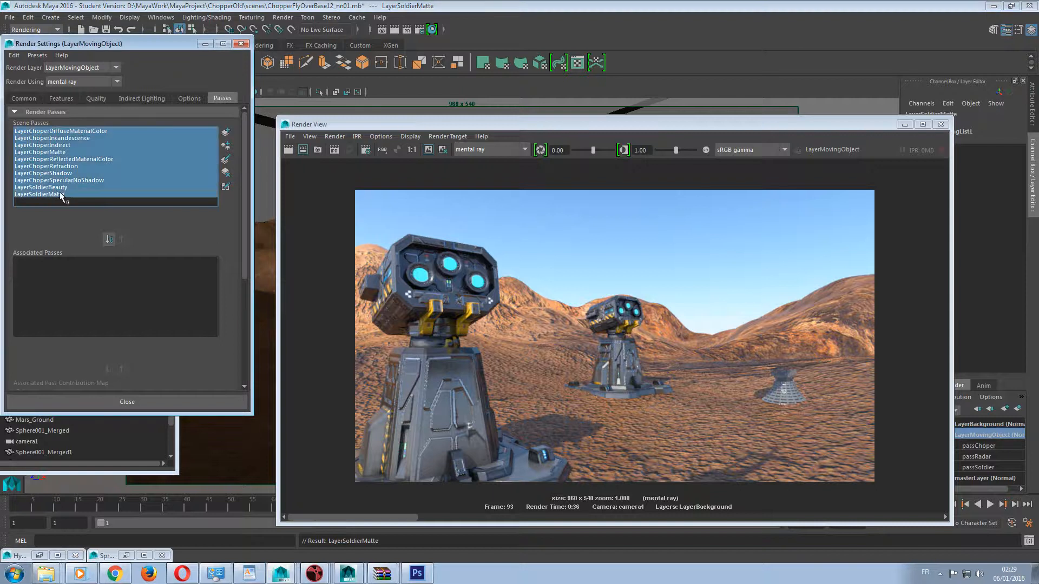
pyautogui.click(108, 240)
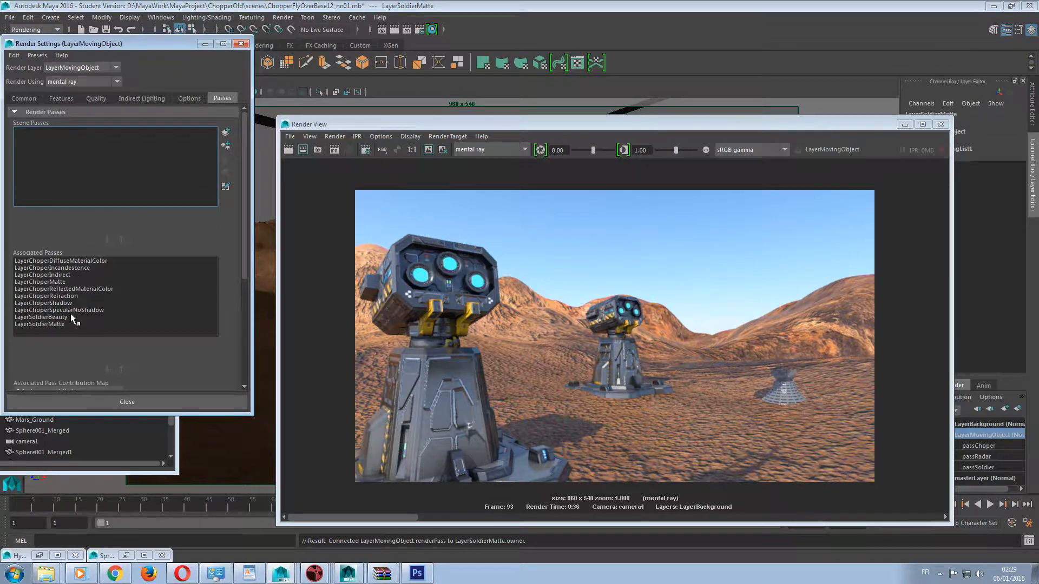
# Assign all associated LayerChoper passes, from DiffuseMaterialColor to SpecularNoShadow, to the passChoper contribution map.
pyautogui.scroll(-5, 125, 301)
pyautogui.click(84, 264)
pyautogui.click(54, 285)
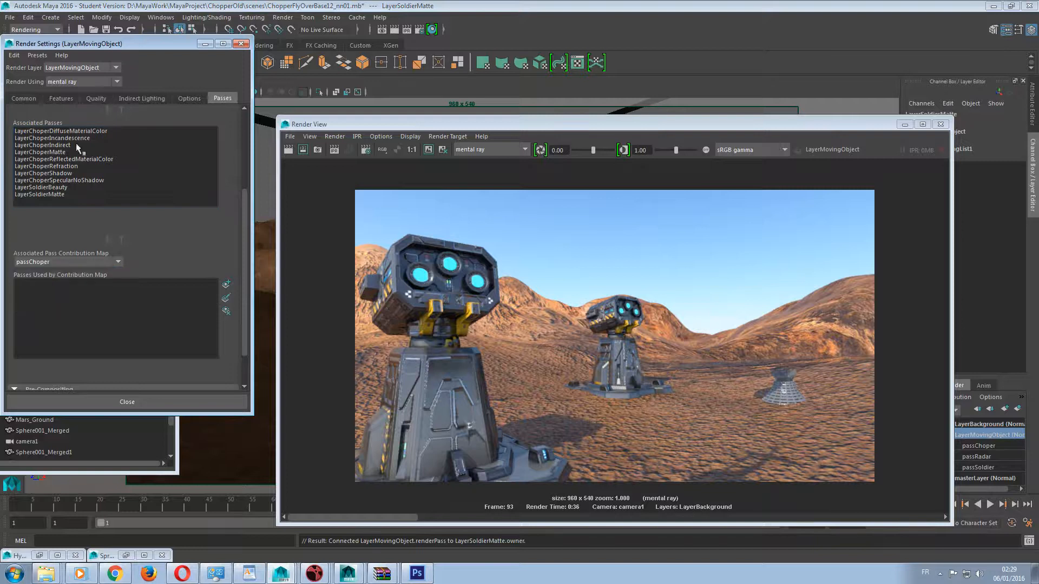
pyautogui.click(59, 135)
pyautogui.keyDown('shift'); pyautogui.click(48, 181); pyautogui.keyUp('shift')
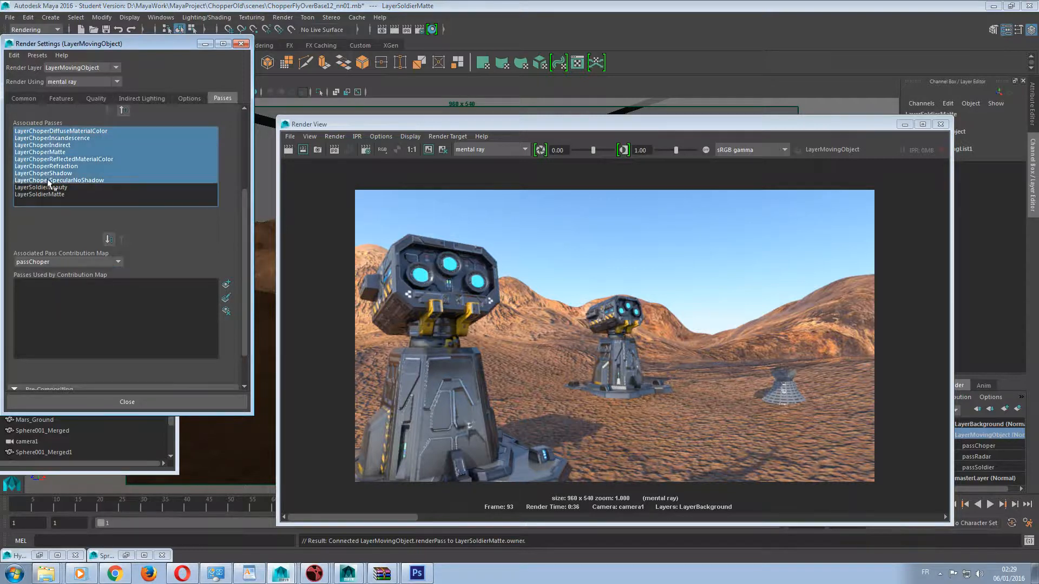
pyautogui.click(109, 240)
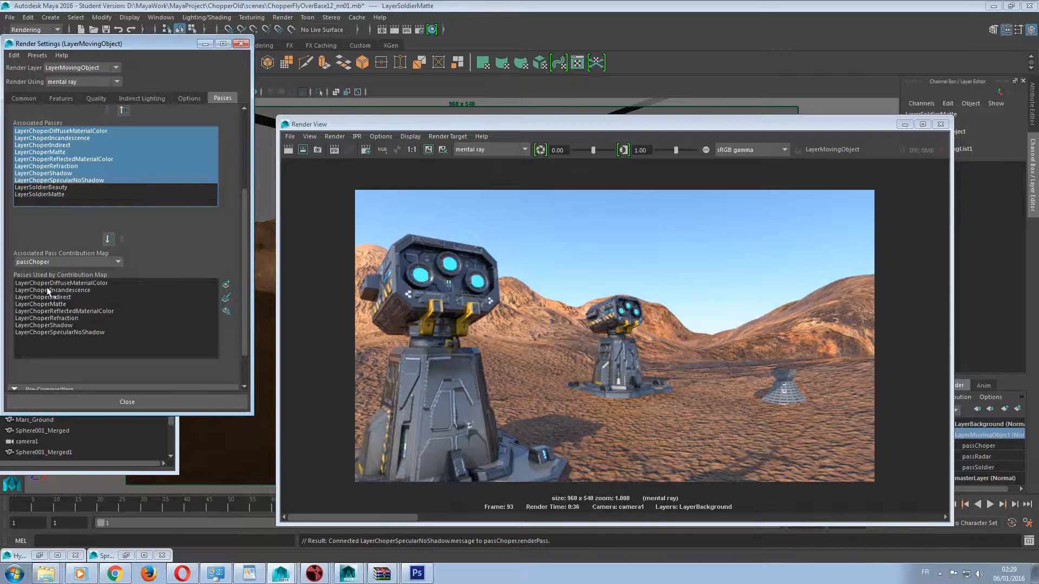
# Switch to the passSoldier contribution map and assign LayerSoldierBeauty and LayerSoldierMatte to it.
pyautogui.click(49, 262)
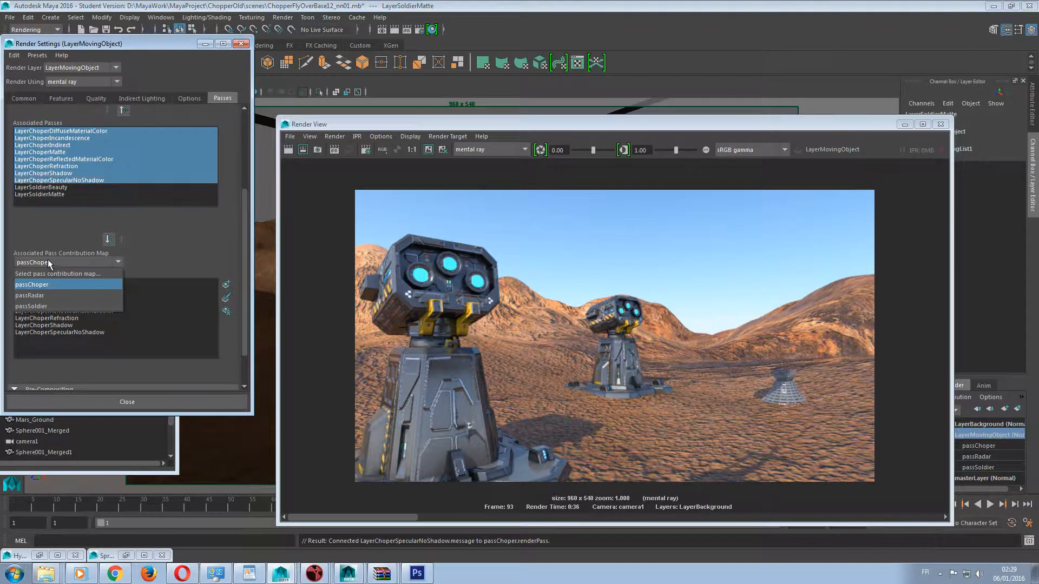
pyautogui.click(47, 307)
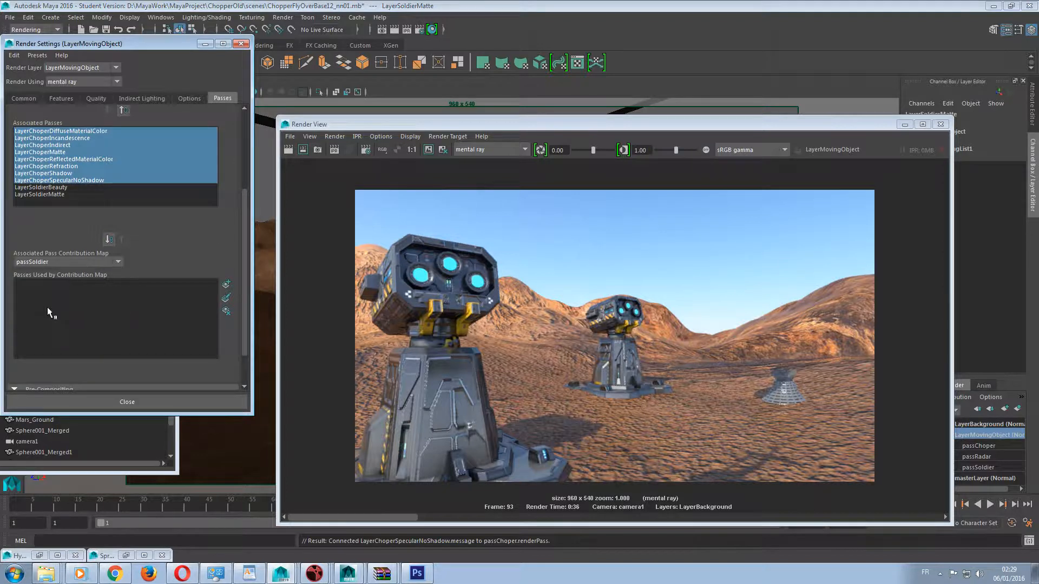
pyautogui.moveTo(59, 187); pyautogui.dragTo(63, 198)
pyautogui.click(108, 239)
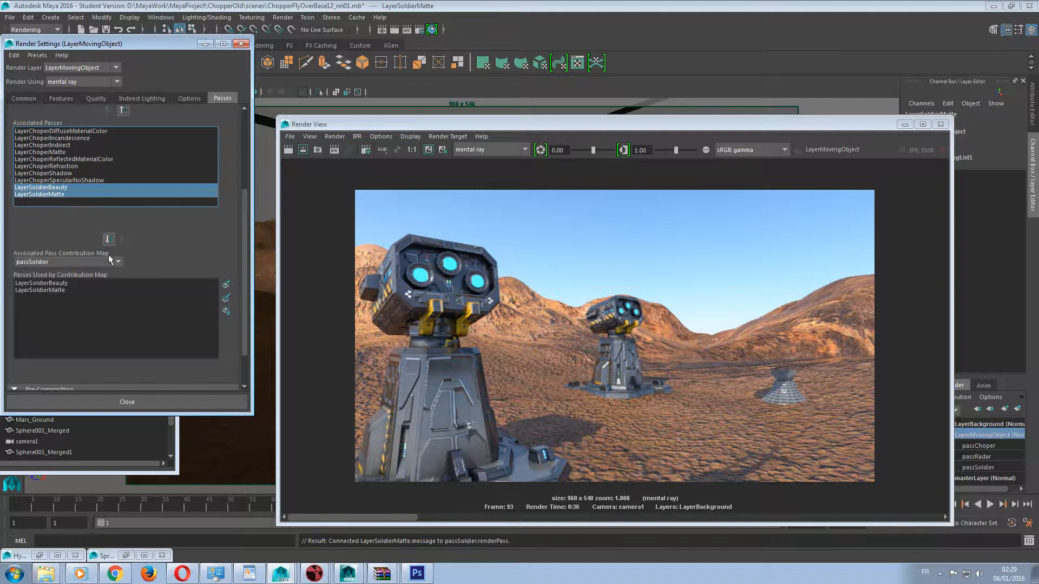
# Start creating new render passes and select Beauty and Matte in the pass list.
pyautogui.scroll(4, 101, 209)
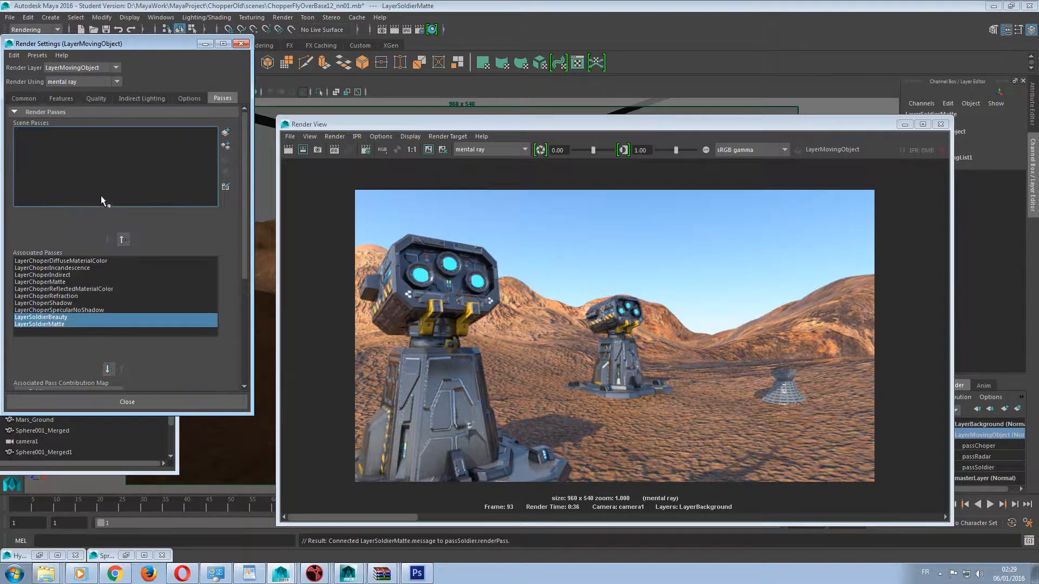
pyautogui.click(225, 133)
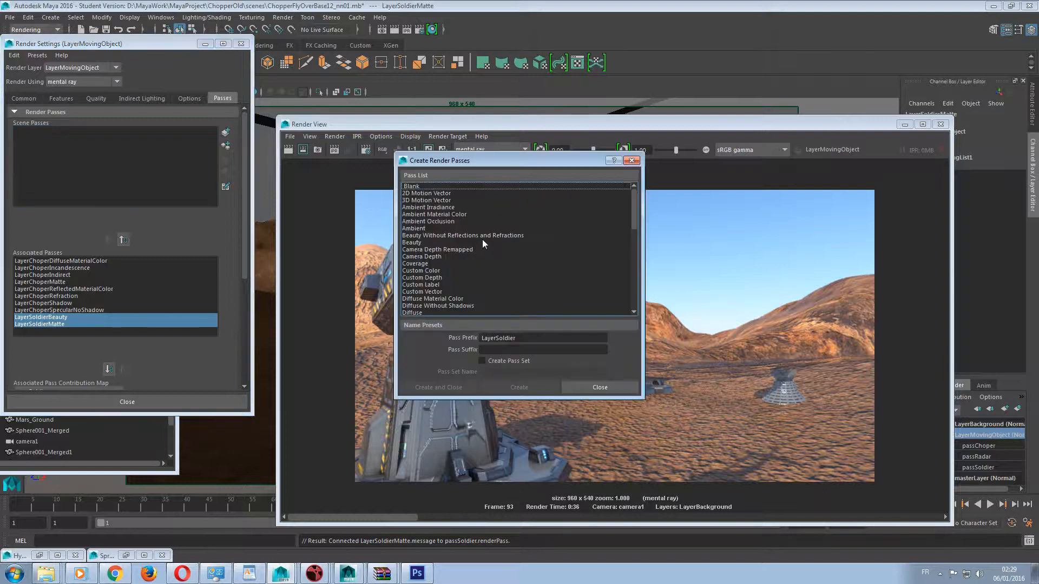
pyautogui.click(420, 242)
pyautogui.scroll(-3, 443, 275)
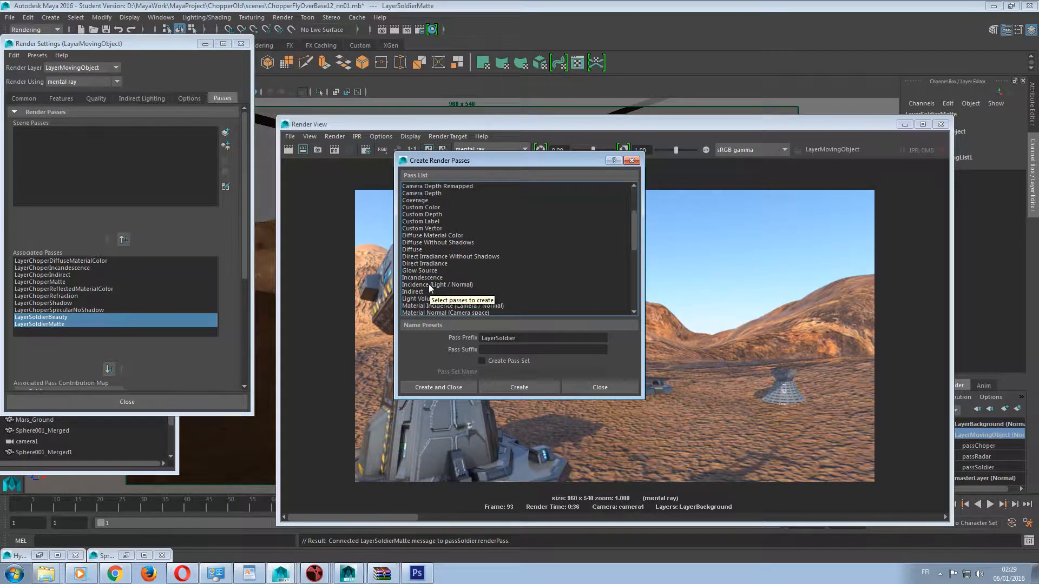
pyautogui.moveTo(506, 161); pyautogui.dragTo(184, 161)
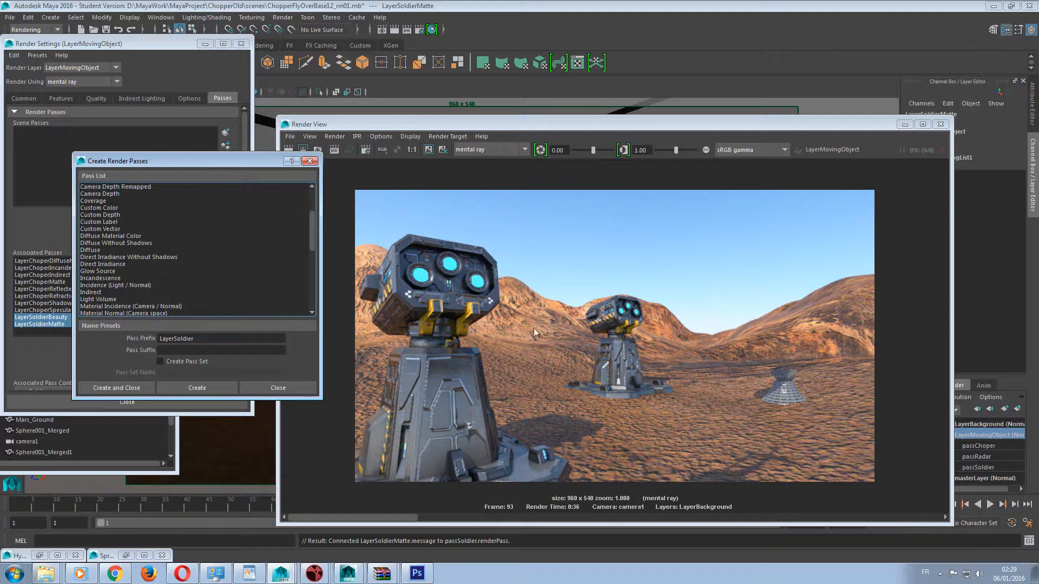
pyautogui.scroll(3, 228, 283)
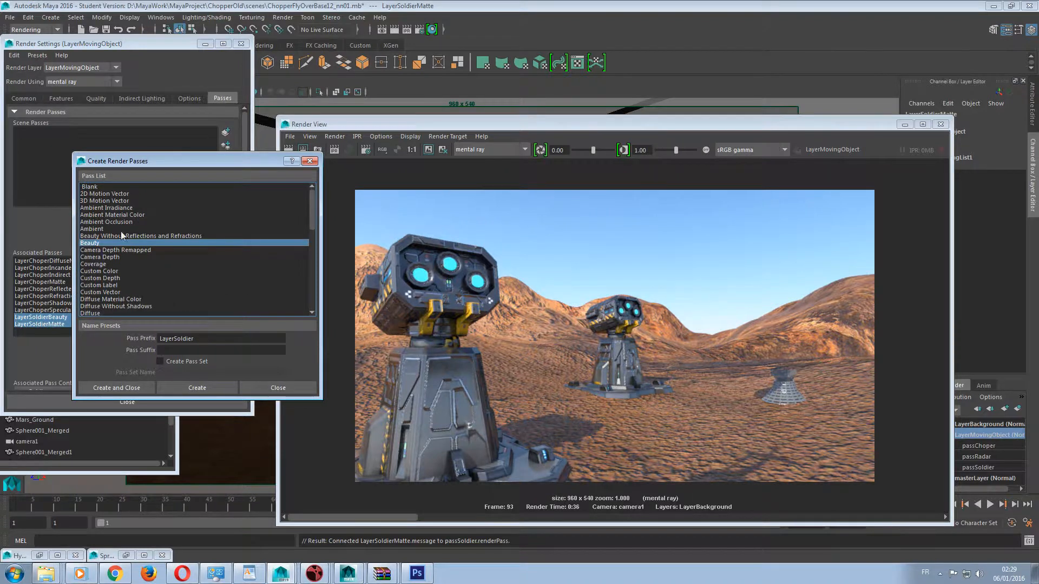
pyautogui.moveTo(147, 166); pyautogui.dragTo(259, 138)
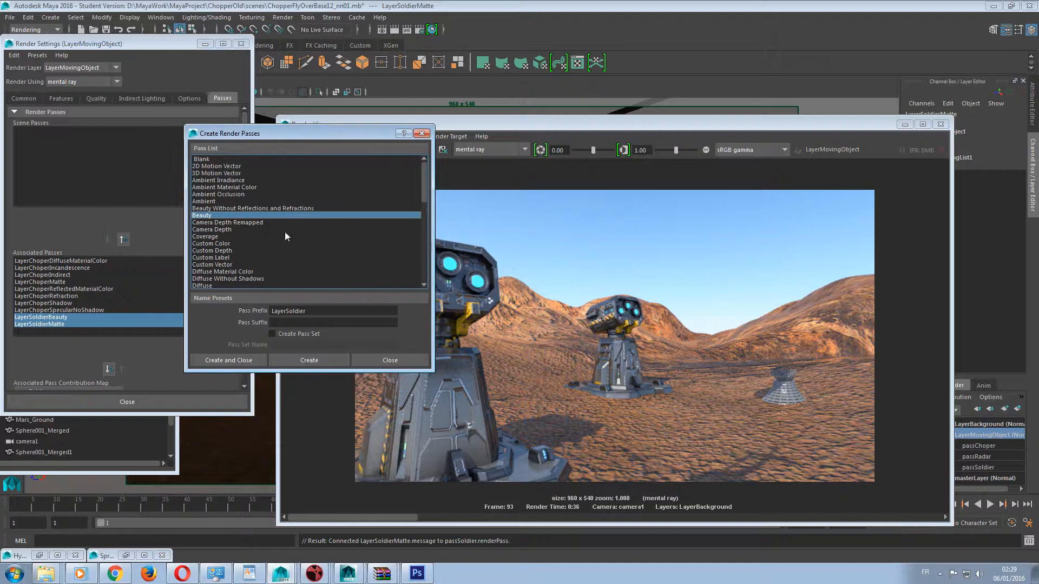
pyautogui.scroll(-2, 250, 234)
pyautogui.scroll(-2, 249, 233)
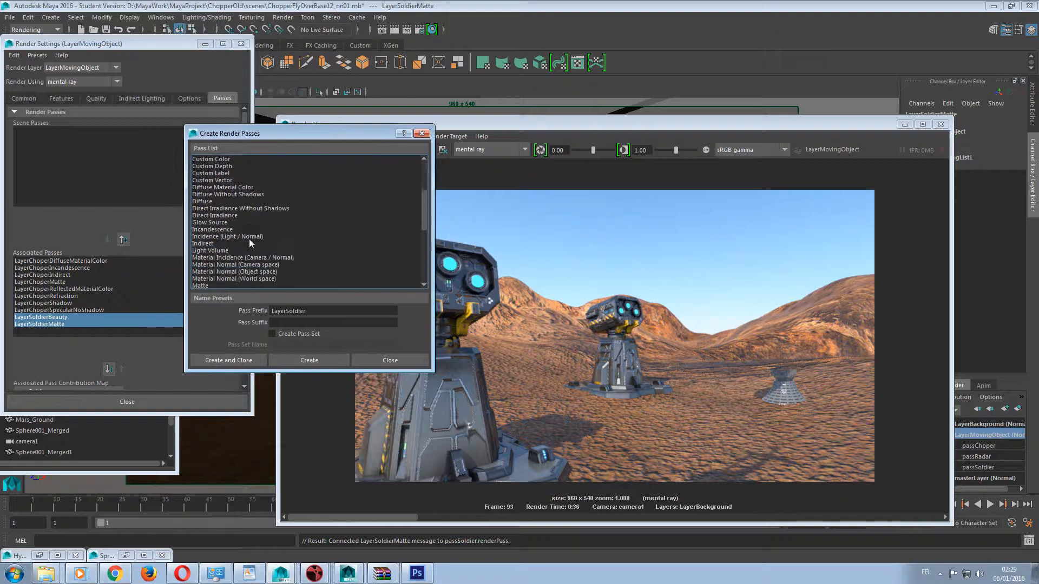
pyautogui.scroll(-1, 224, 269)
pyautogui.click(216, 265)
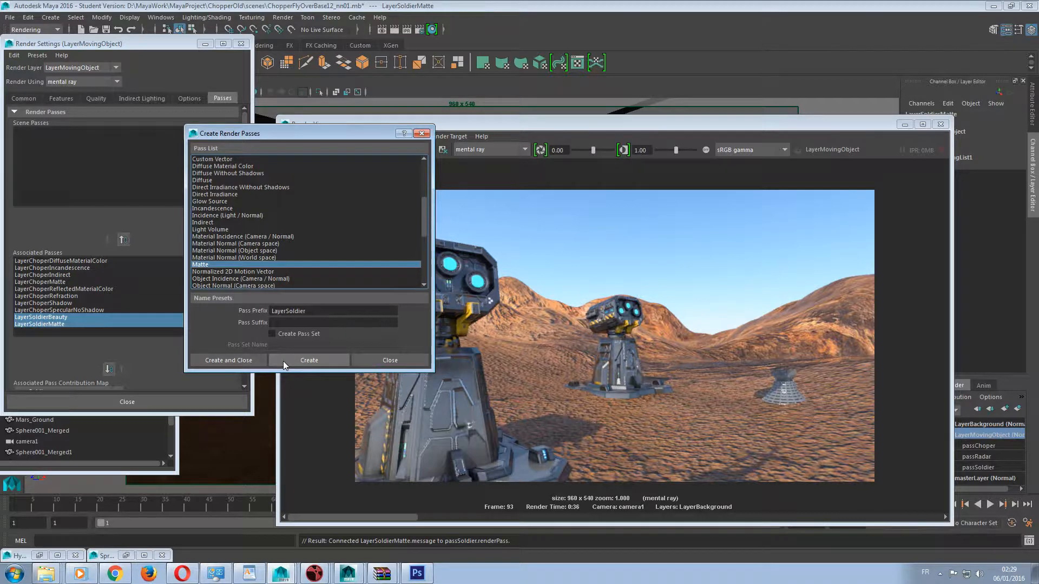
# Create the selected passes with the prefix LayerRadar and associate them with LayerMovingObject.
pyautogui.moveTo(287, 312); pyautogui.dragTo(375, 311)
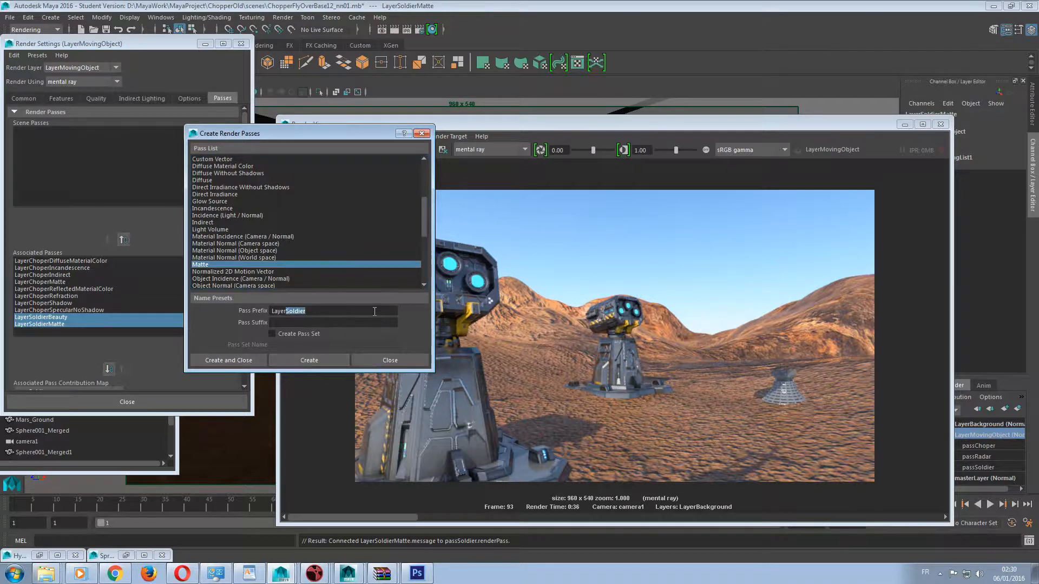
pyautogui.write('Radar')
pyautogui.click(329, 359)
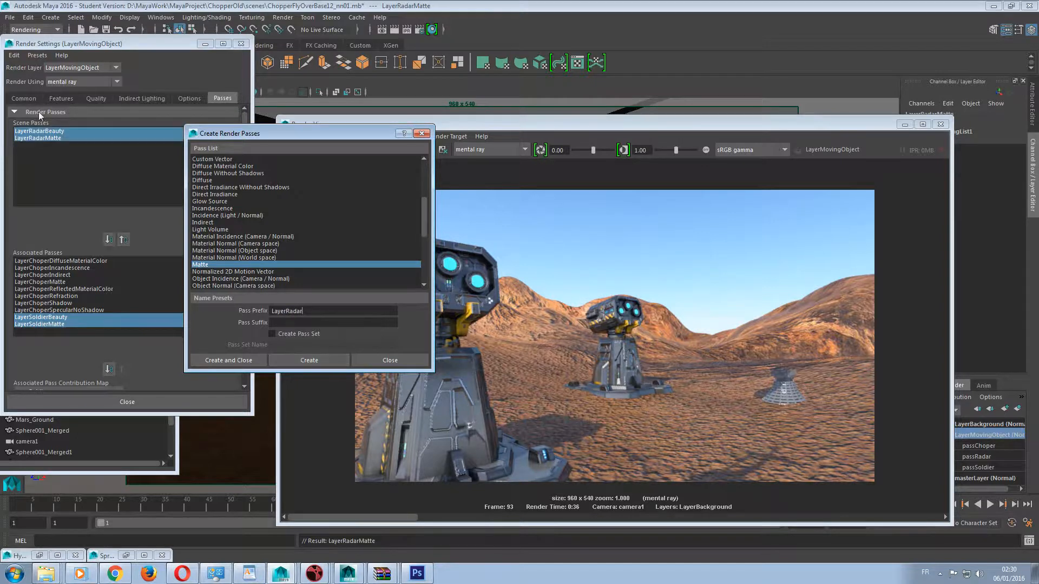
pyautogui.click(372, 362)
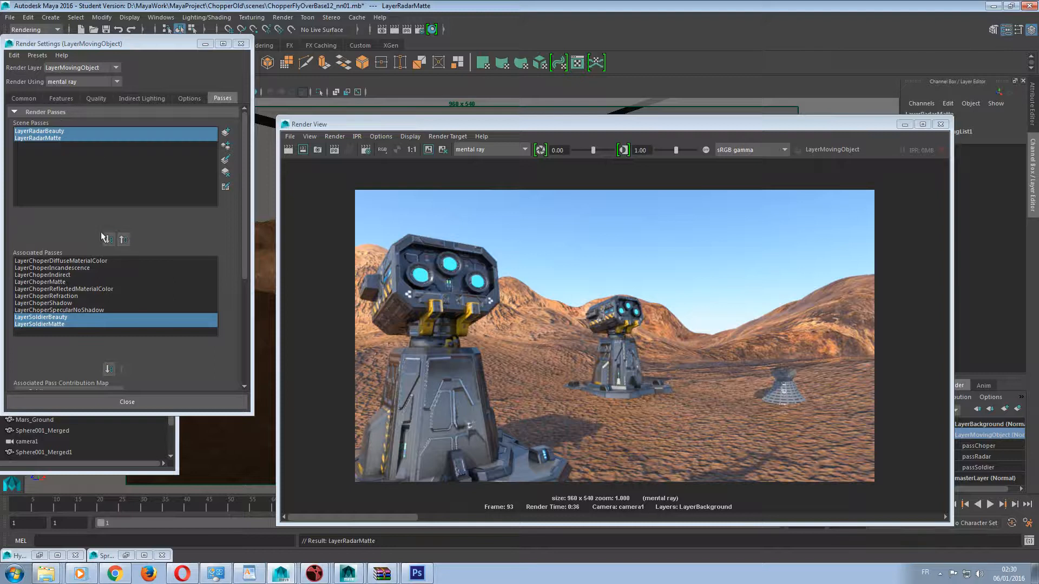
pyautogui.click(109, 240)
# Try assigning LayerSoldierBeauty and LayerSoldierMatte to the passRadar contribution map.
pyautogui.scroll(-3, 105, 245)
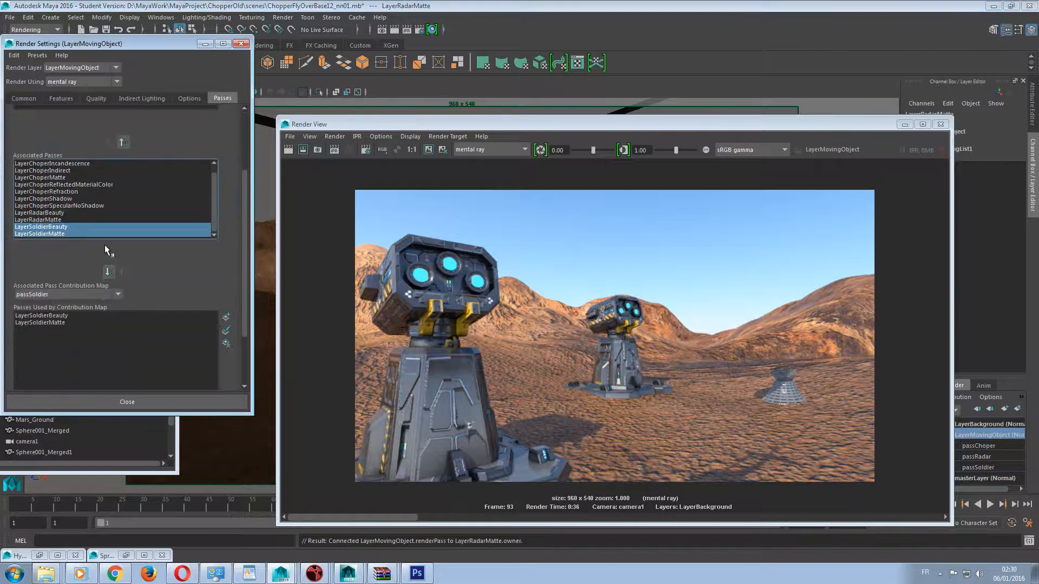
pyautogui.scroll(-2, 57, 295)
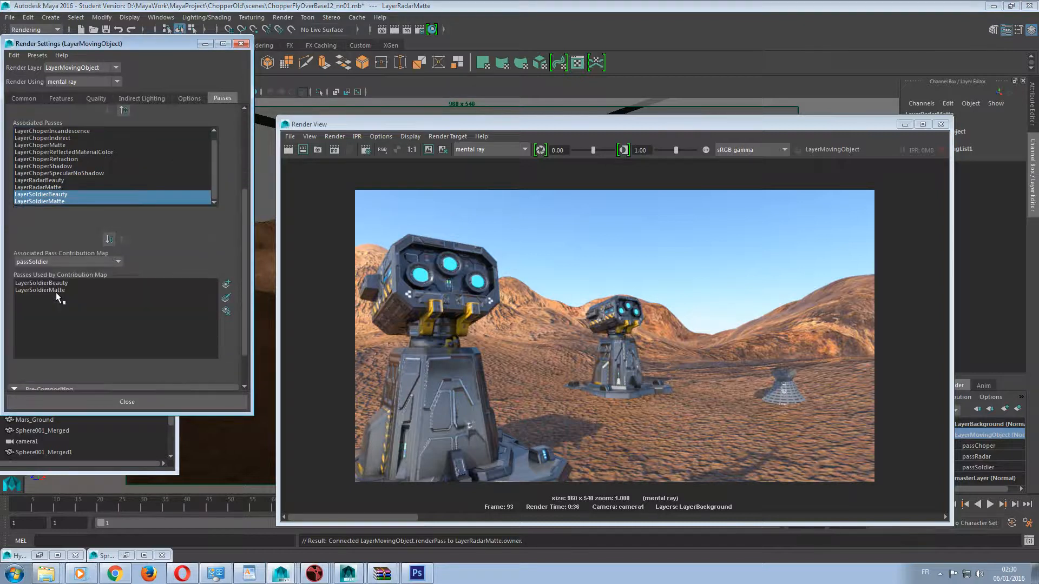
pyautogui.click(83, 261)
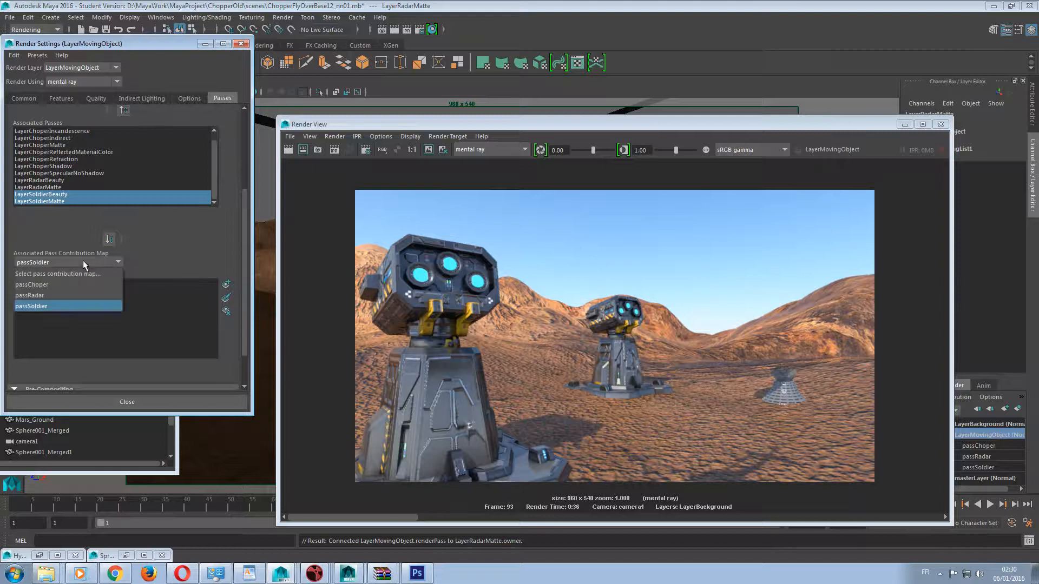
pyautogui.click(59, 294)
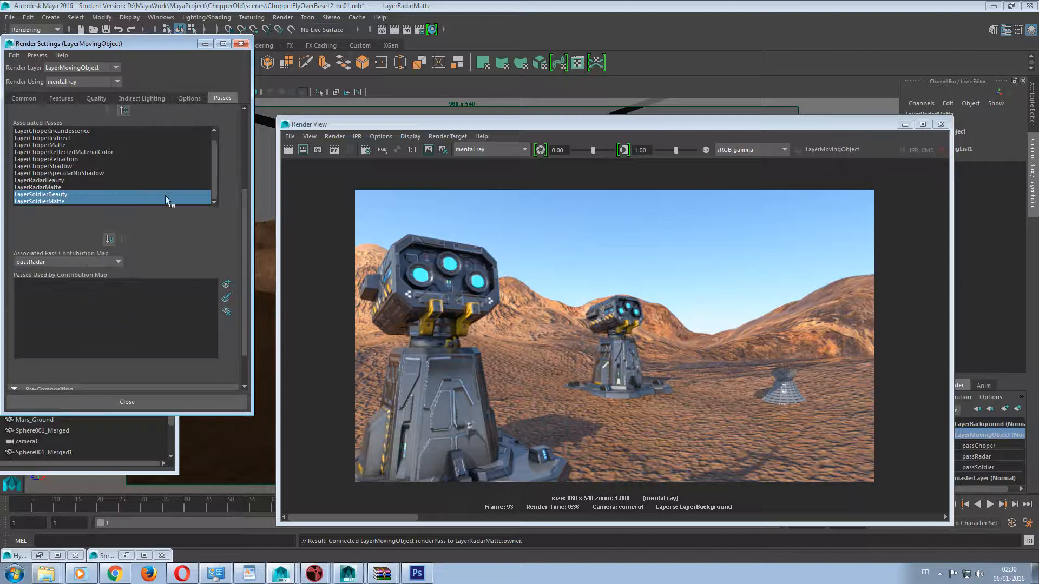
pyautogui.click(109, 242)
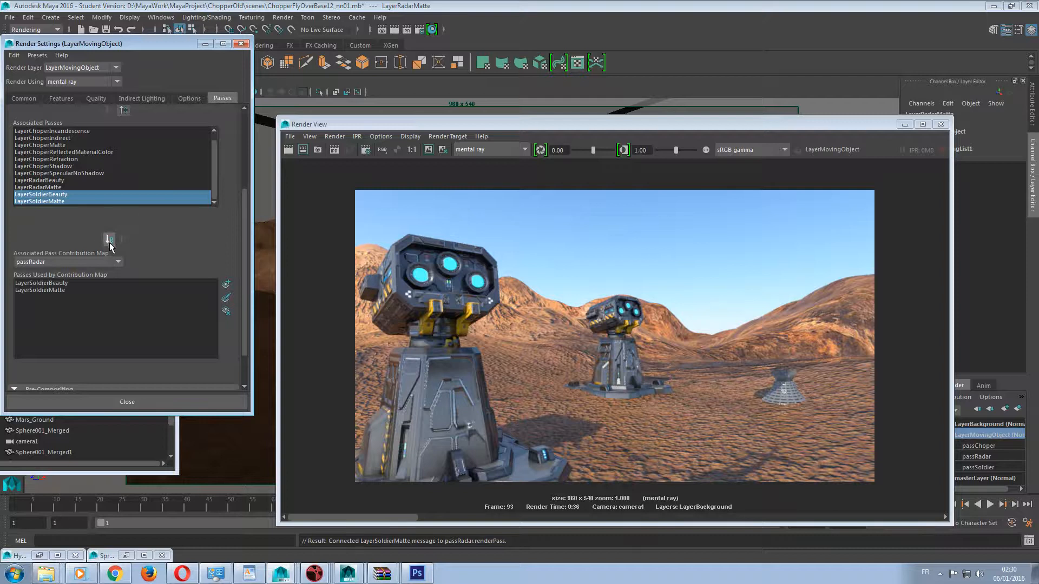
# Check the passSoldier and passRadar contribution maps, then delete the passRadar map containing the soldier passes.
pyautogui.click(63, 262)
pyautogui.click(59, 304)
pyautogui.click(55, 264)
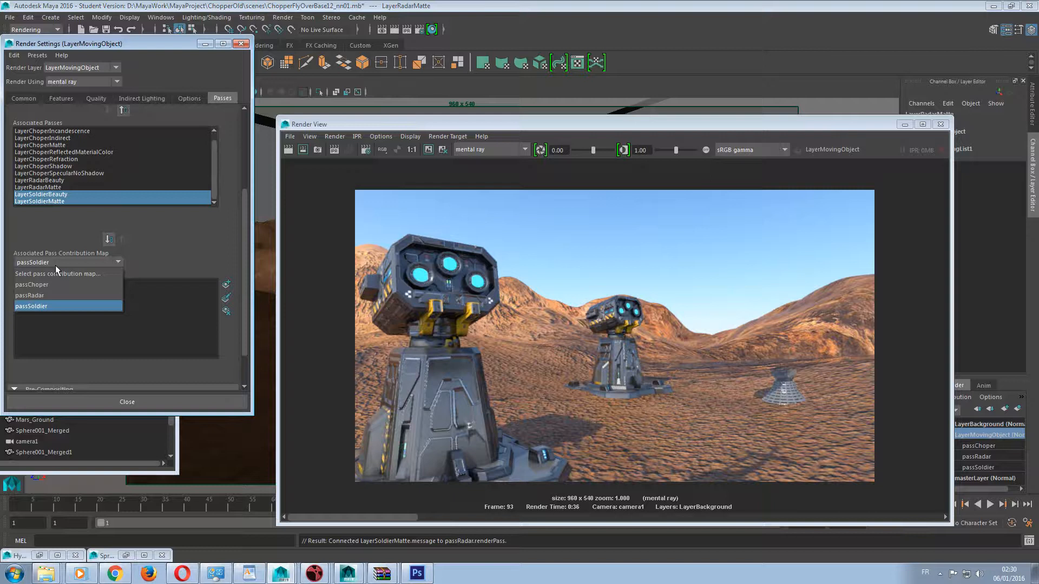
pyautogui.click(57, 295)
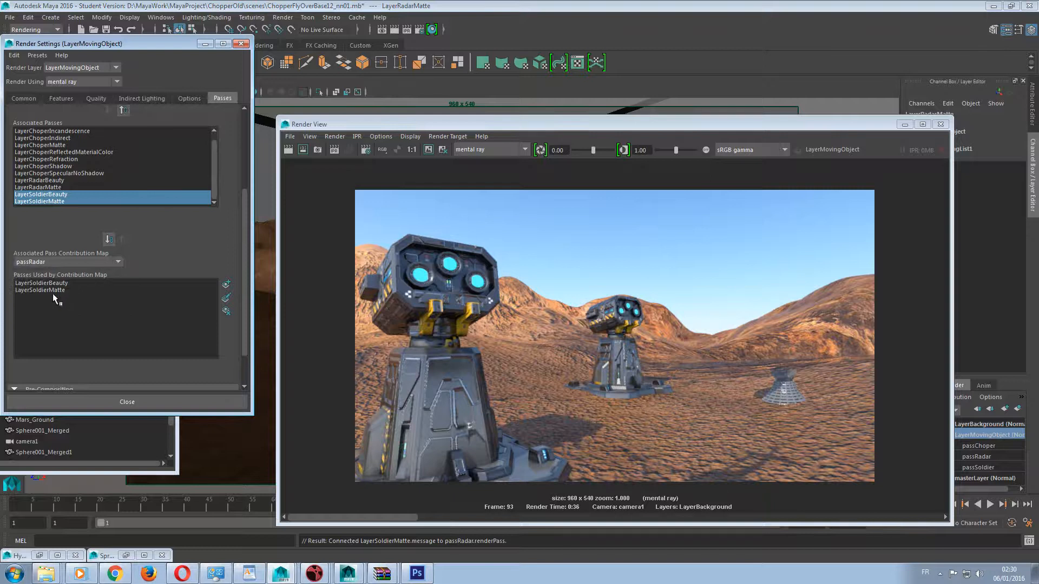
pyautogui.click(54, 284)
pyautogui.keyDown('shift'); pyautogui.click(54, 290); pyautogui.keyUp('shift')
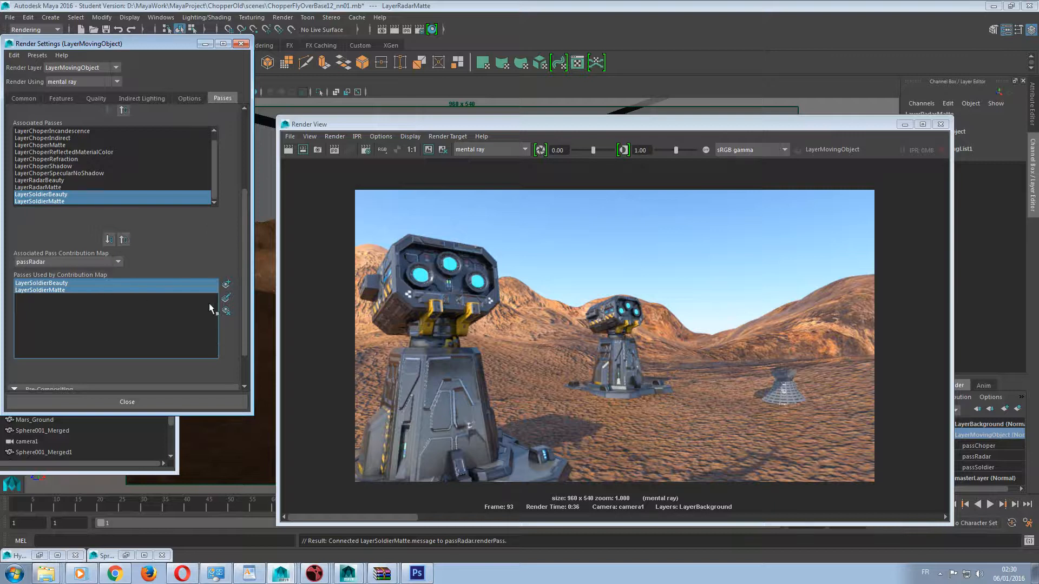
pyautogui.click(226, 311)
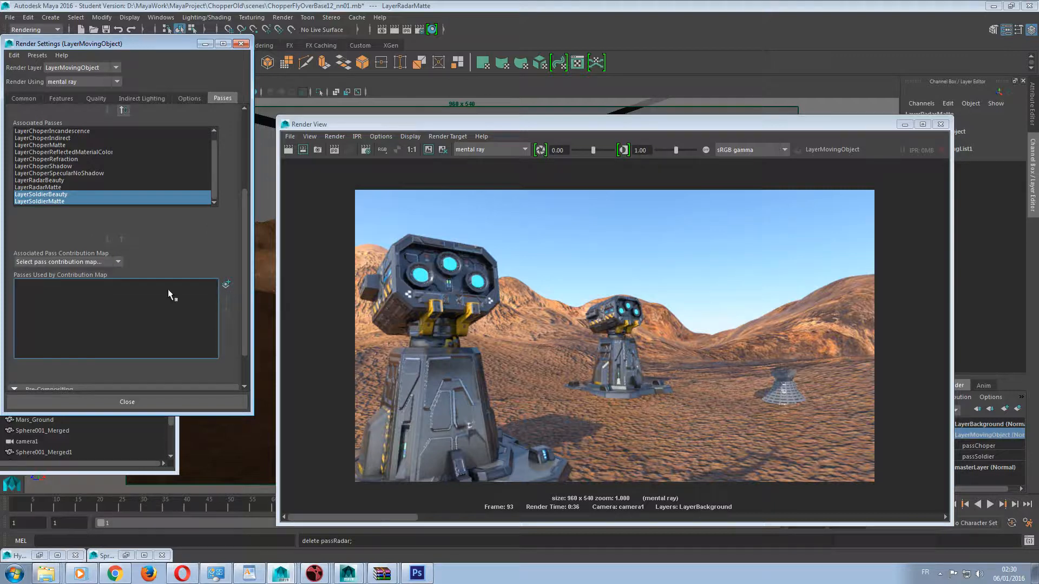
# Select LayerRadarBeauty and LayerRadarMatte among the associated passes and check the available contribution maps.
pyautogui.click(47, 187)
pyautogui.keyDown('shift'); pyautogui.click(47, 181); pyautogui.keyUp('shift')
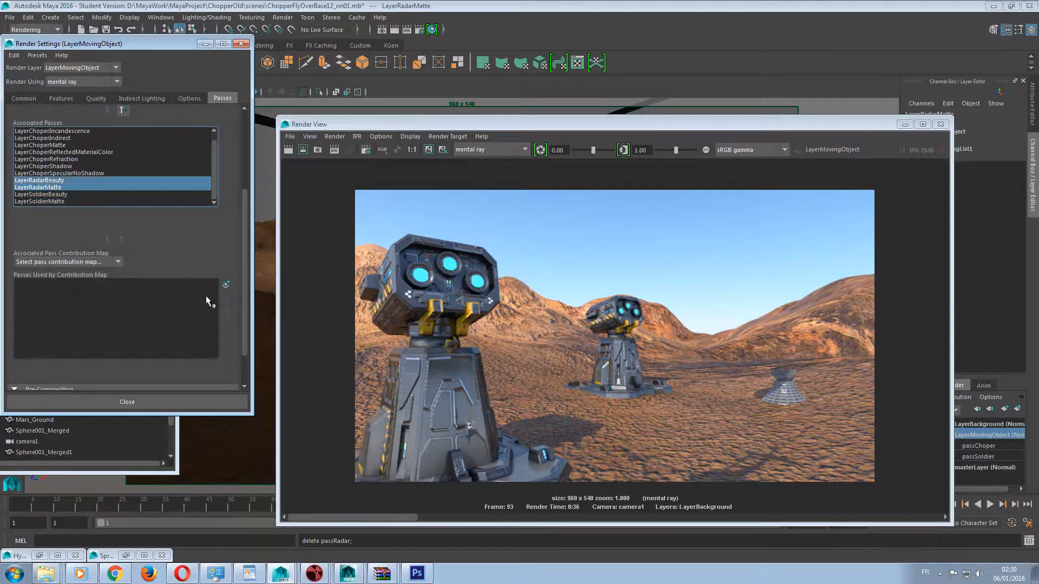
pyautogui.click(95, 263)
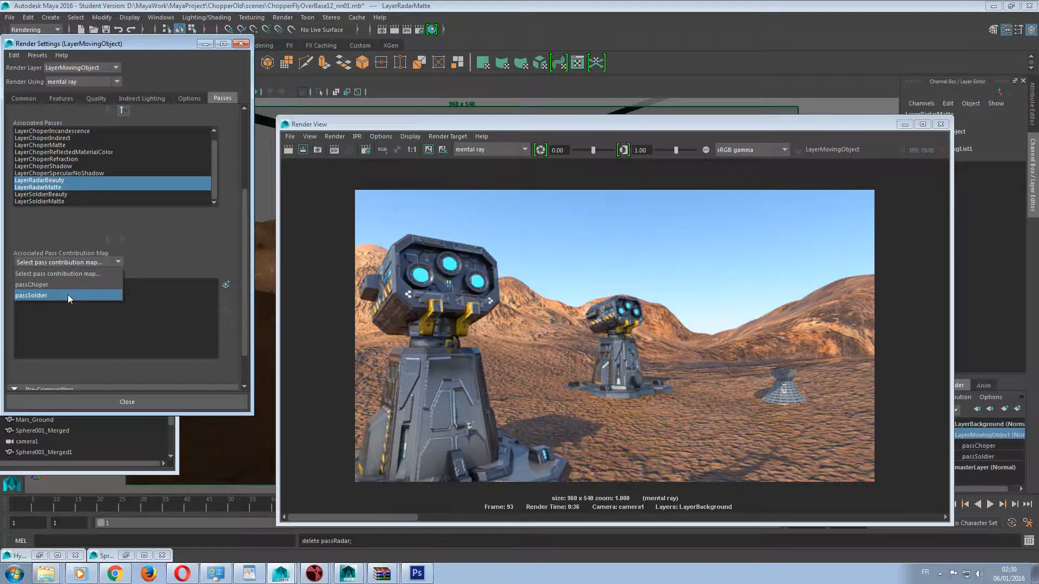
pyautogui.click(191, 258)
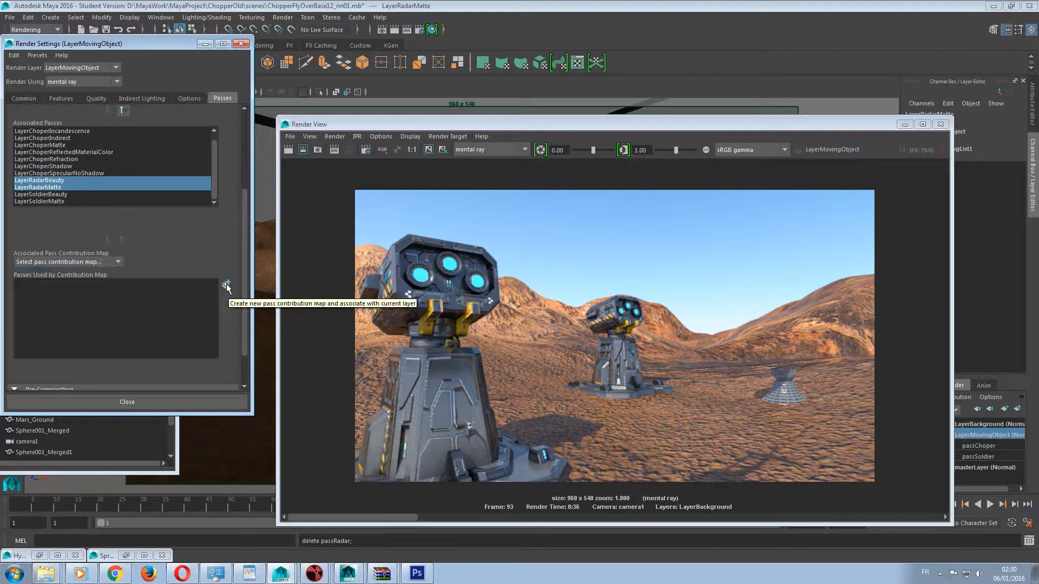
# Create and associate a new pass contribution map for LayerMovingObject and rename it passRadar.
pyautogui.moveTo(761, 126); pyautogui.dragTo(490, 62)
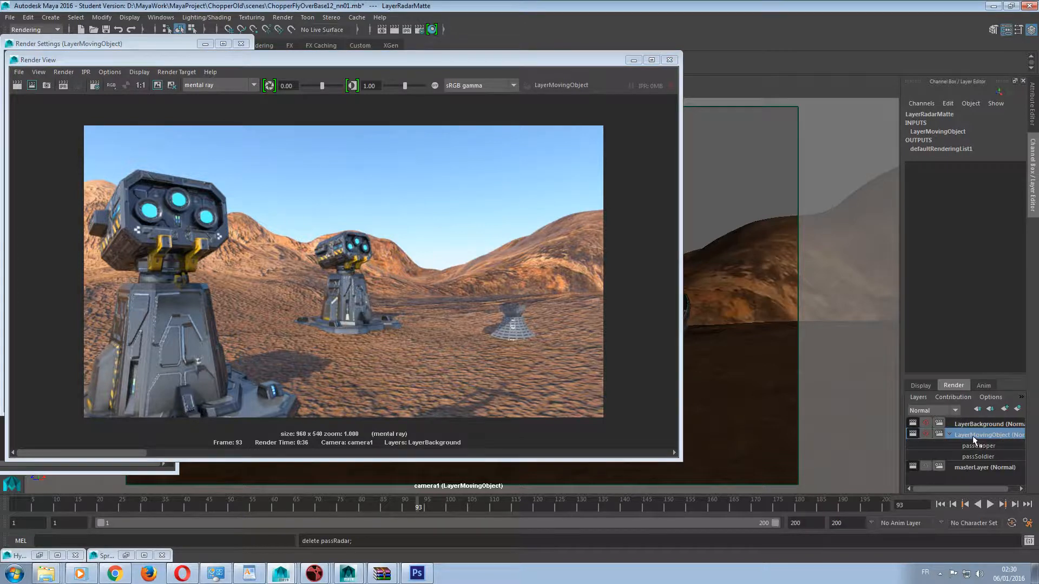
pyautogui.rightClick(973, 436)
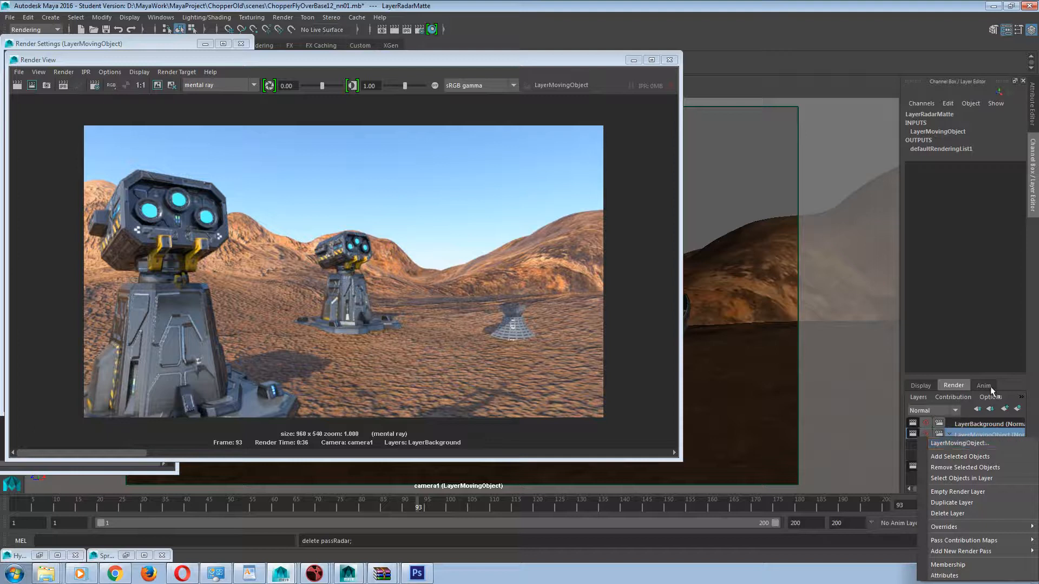
pyautogui.click(1026, 384)
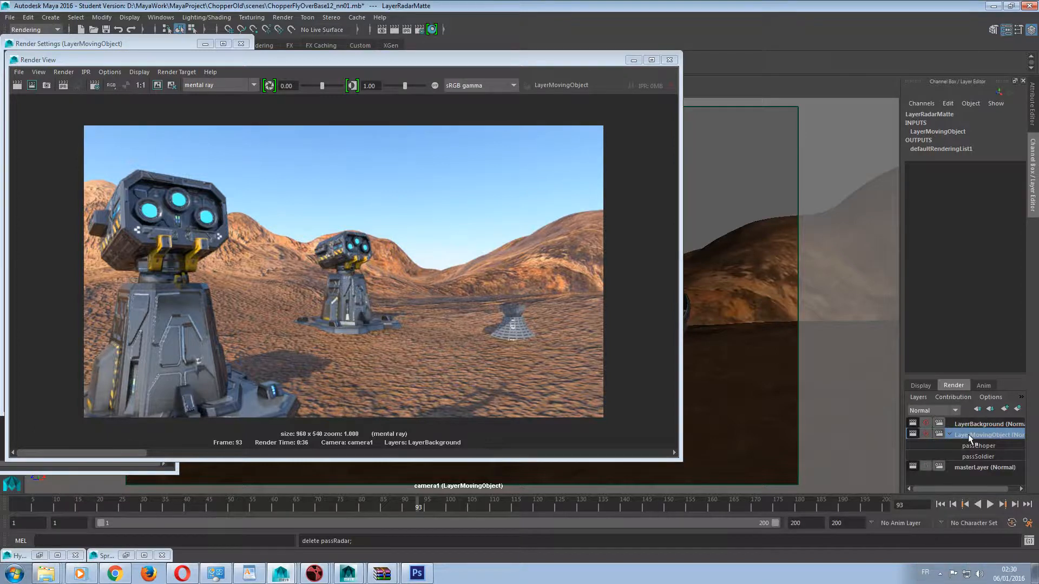
pyautogui.click(950, 397)
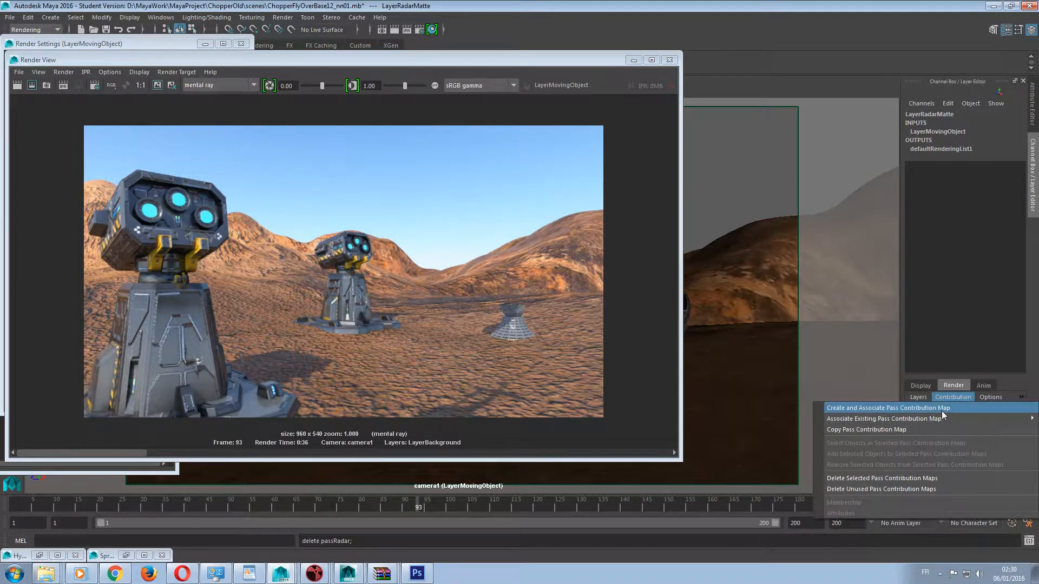
pyautogui.click(943, 409)
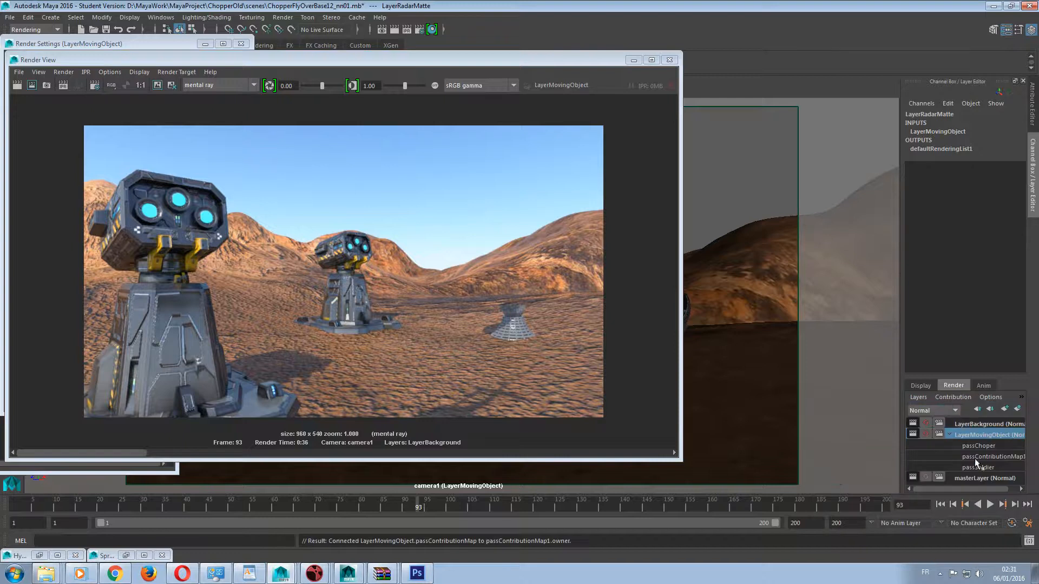
pyautogui.moveTo(977, 456); pyautogui.dragTo(1038, 455)
pyautogui.write('Radar')
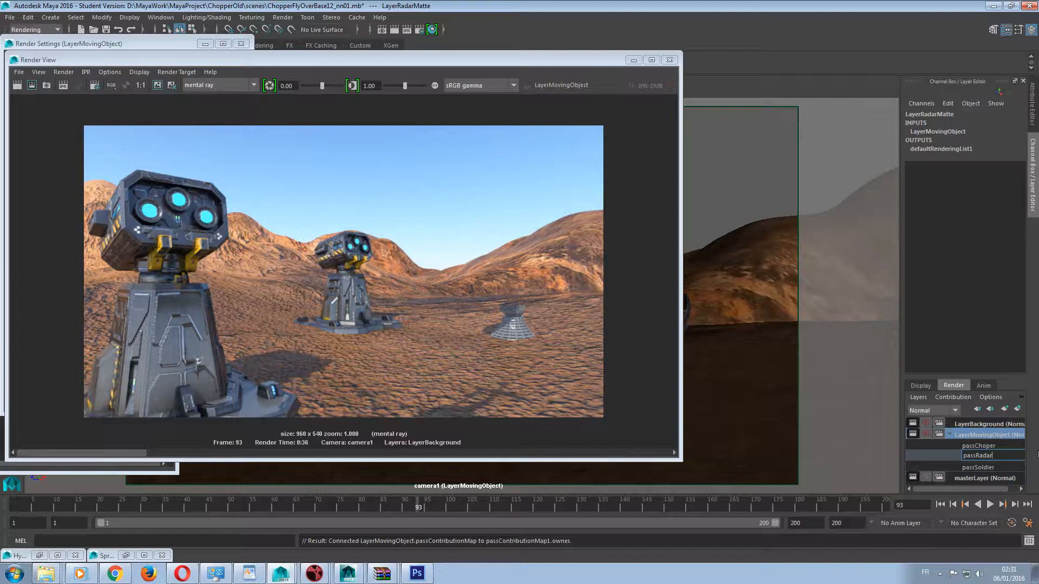
pyautogui.press('Return')
# Choose the new passRadar contribution map and assign LayerRadarBeauty and LayerRadarMatte to it.
pyautogui.moveTo(168, 63); pyautogui.dragTo(506, 61)
pyautogui.click(49, 262)
pyautogui.click(51, 297)
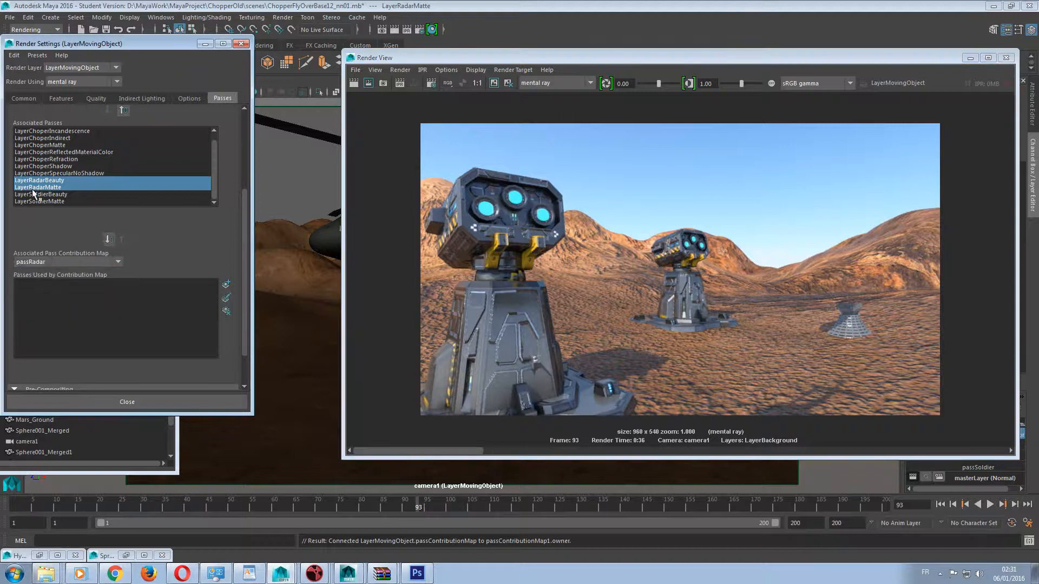
pyautogui.click(108, 239)
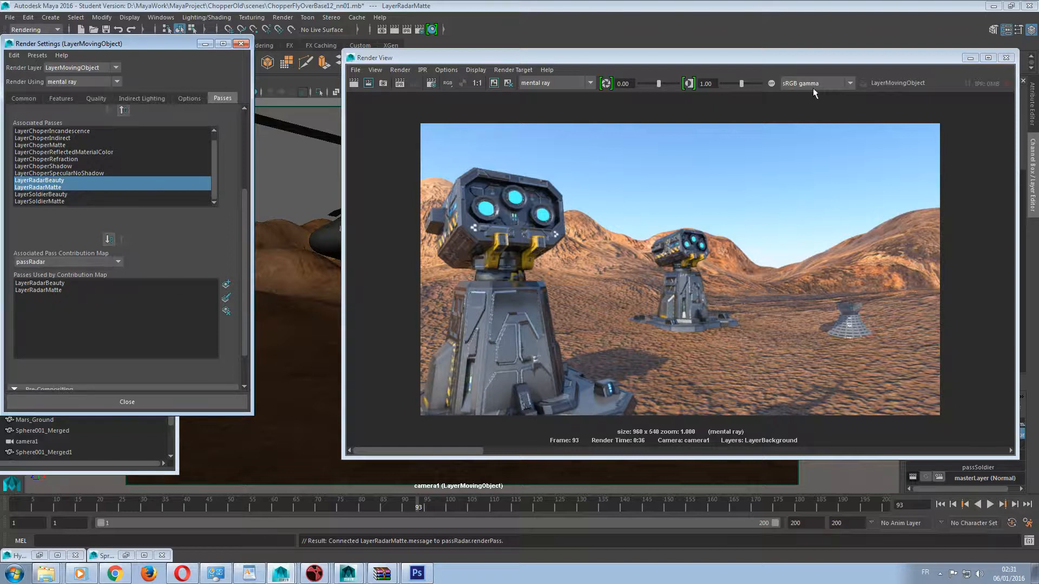
# Check which passes the passRadar, passSoldier and passChoper contribution maps of LayerMovingObject use.
pyautogui.moveTo(758, 57); pyautogui.dragTo(654, 47)
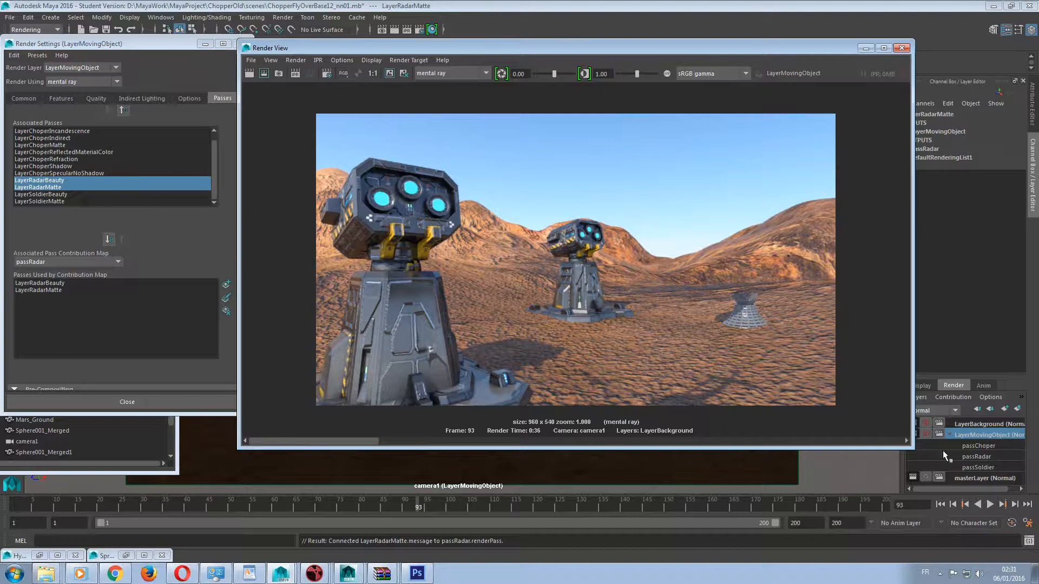
pyautogui.click(50, 262)
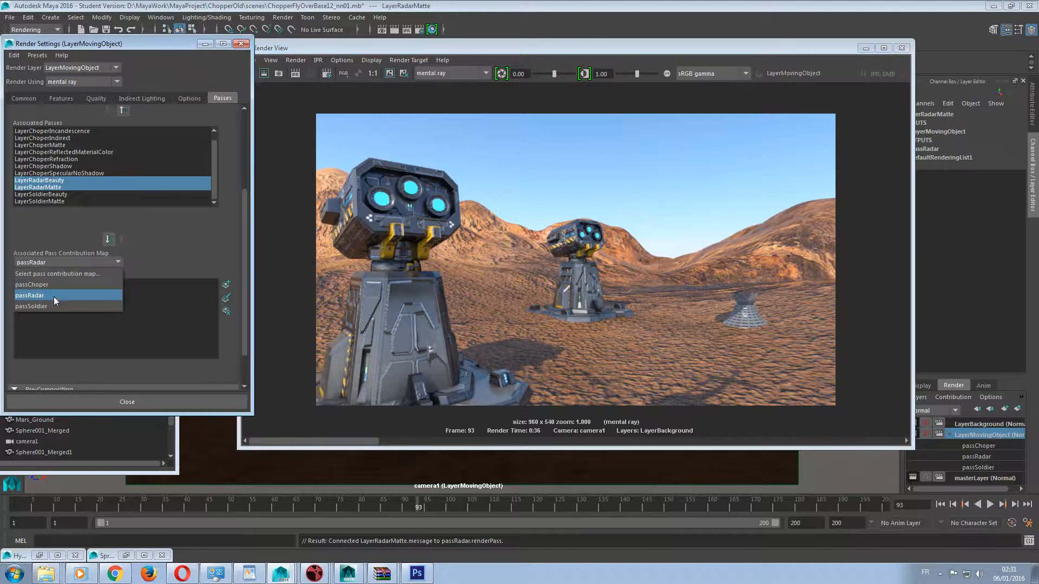
pyautogui.click(45, 295)
pyautogui.click(53, 258)
pyautogui.click(47, 304)
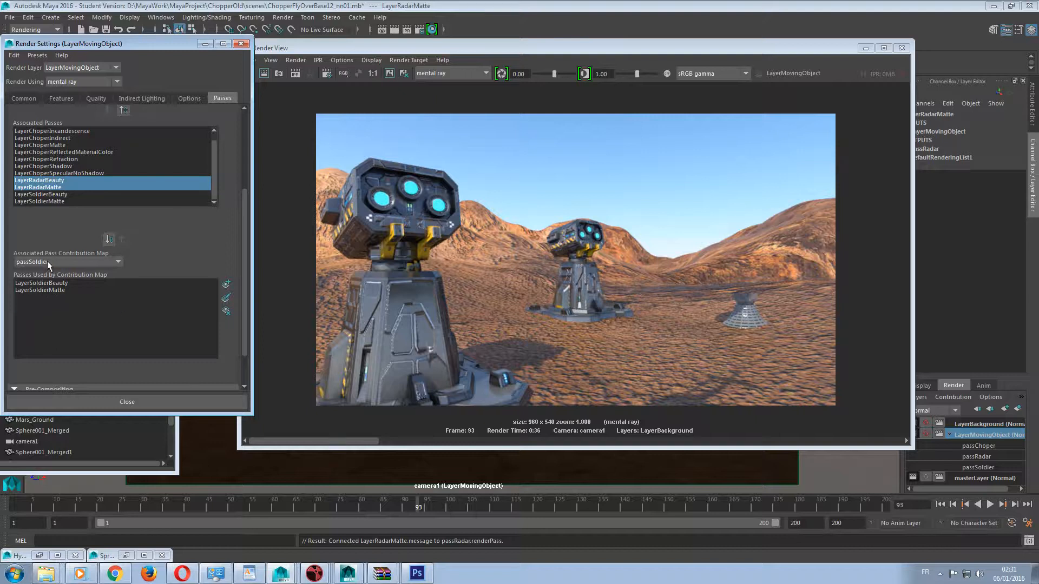
pyautogui.click(47, 262)
pyautogui.click(48, 286)
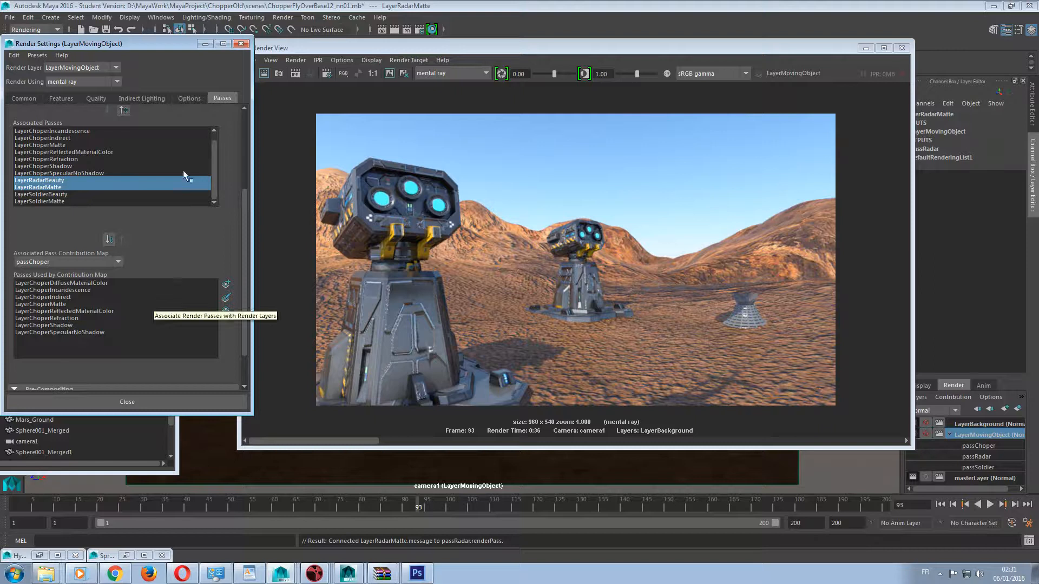
# Set the render output image format to OpenEXR (exr) and check the quality and framebuffer settings.
pyautogui.click(57, 99)
pyautogui.click(23, 98)
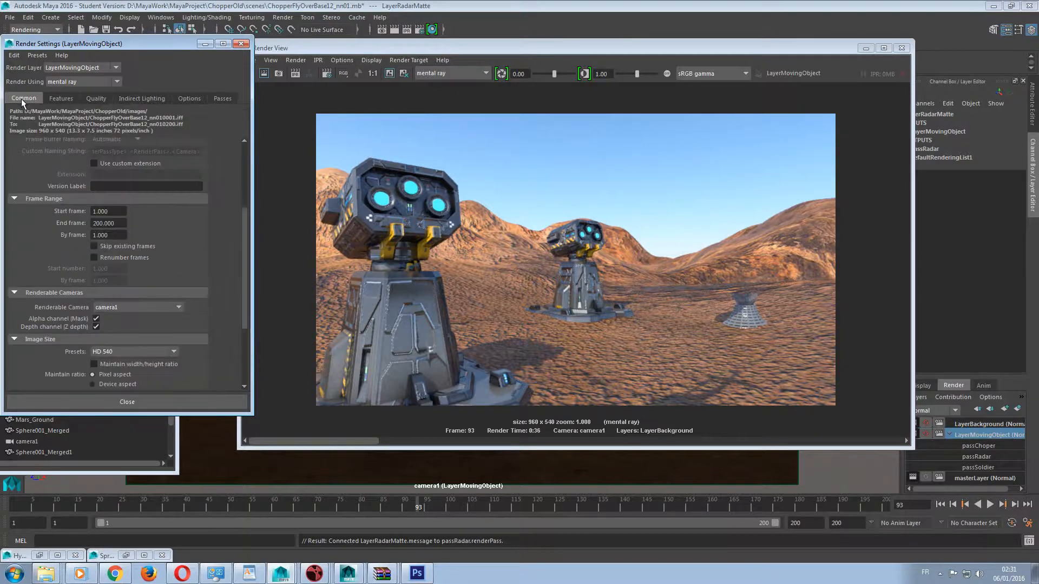
pyautogui.scroll(4, 219, 265)
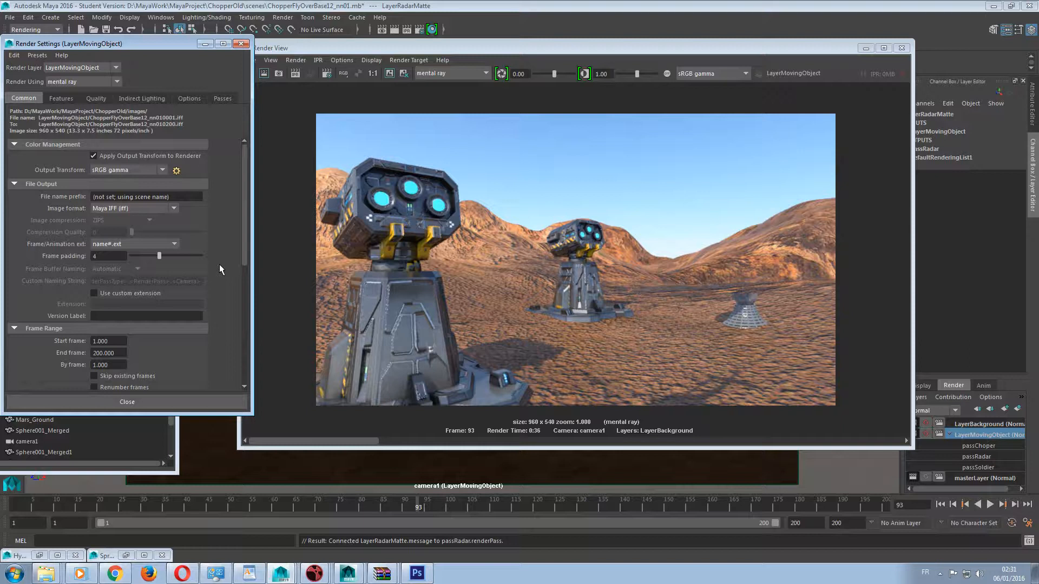
pyautogui.click(131, 207)
pyautogui.scroll(-2, 133, 280)
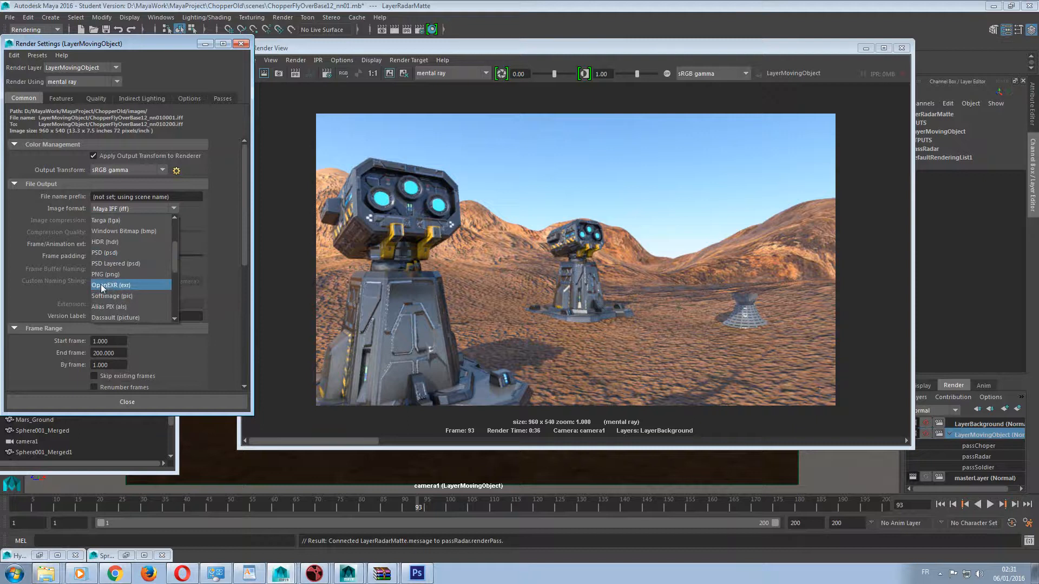
pyautogui.click(110, 285)
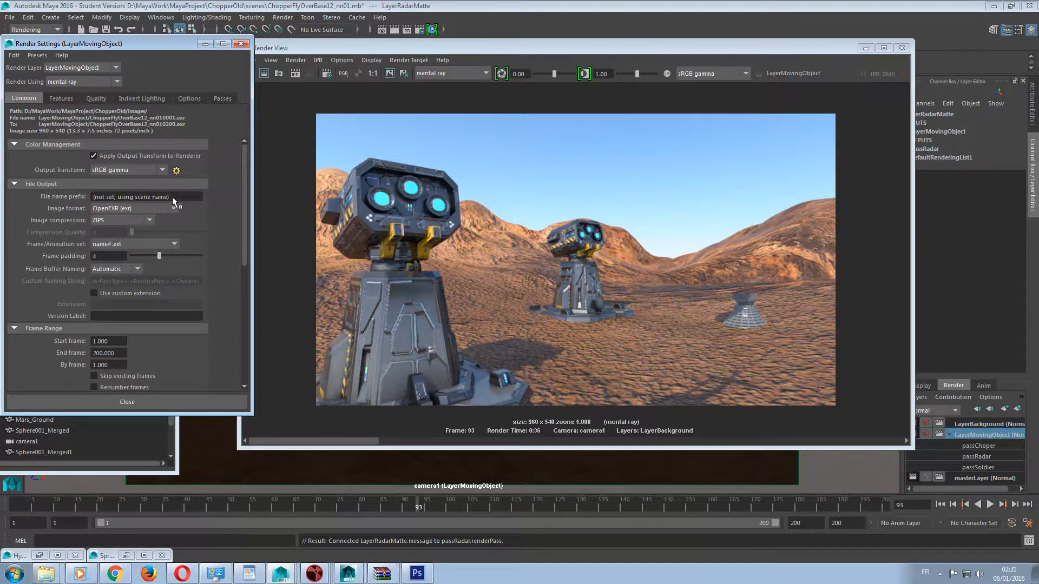
pyautogui.click(93, 99)
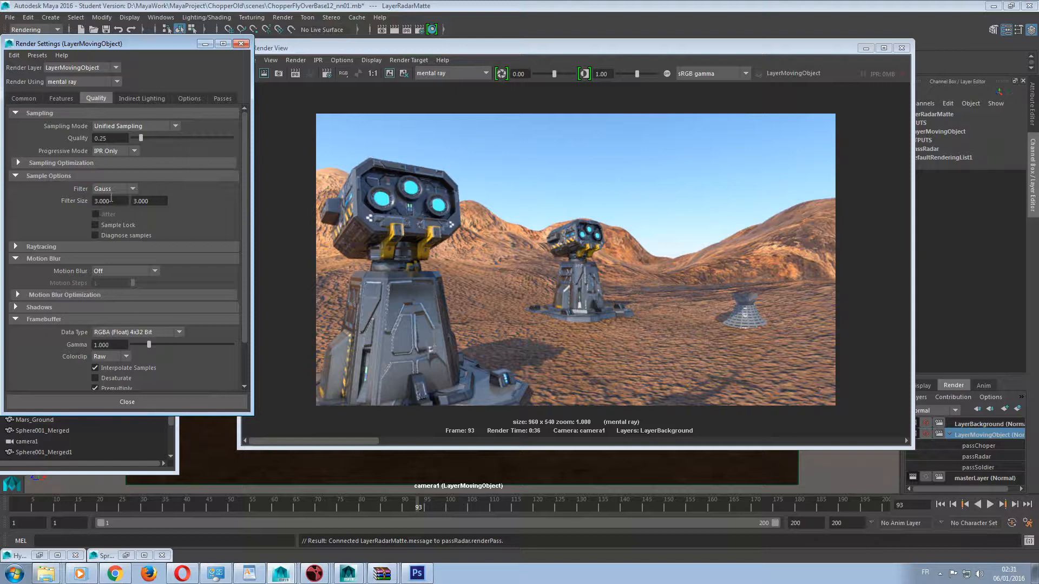
pyautogui.click(24, 98)
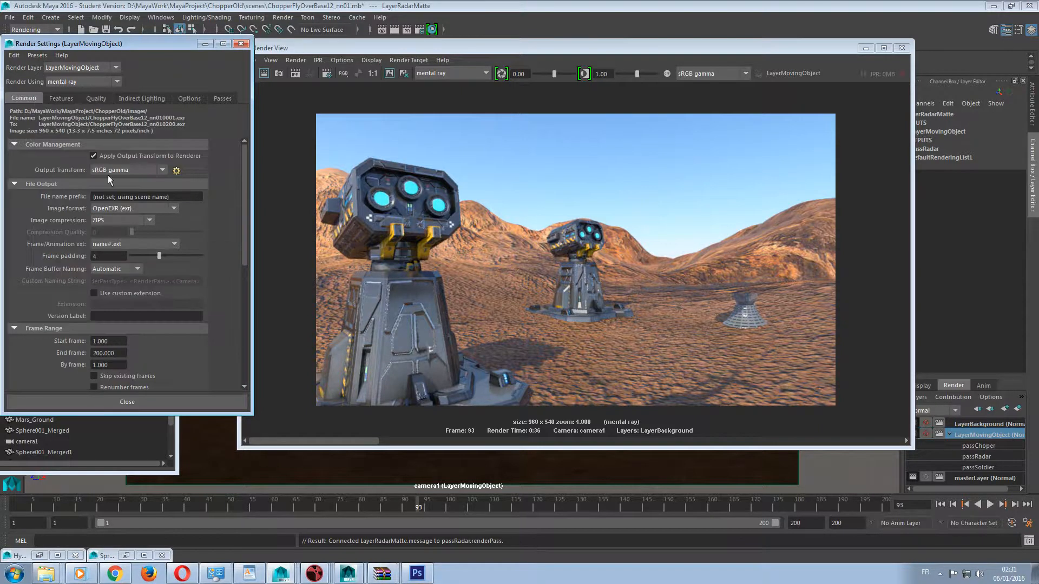
# Set the file name prefix to the scene name and layer name keywords, <Scene><RenderLayer>.
pyautogui.moveTo(181, 198); pyautogui.dragTo(113, 197)
pyautogui.press('BackSpace')
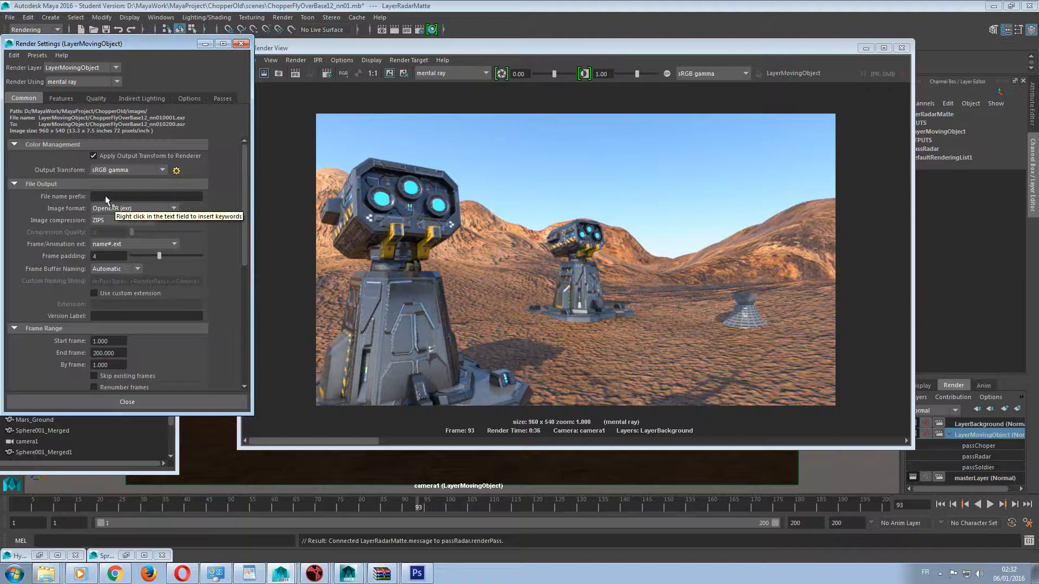
pyautogui.rightClick(105, 196)
pyautogui.click(129, 217)
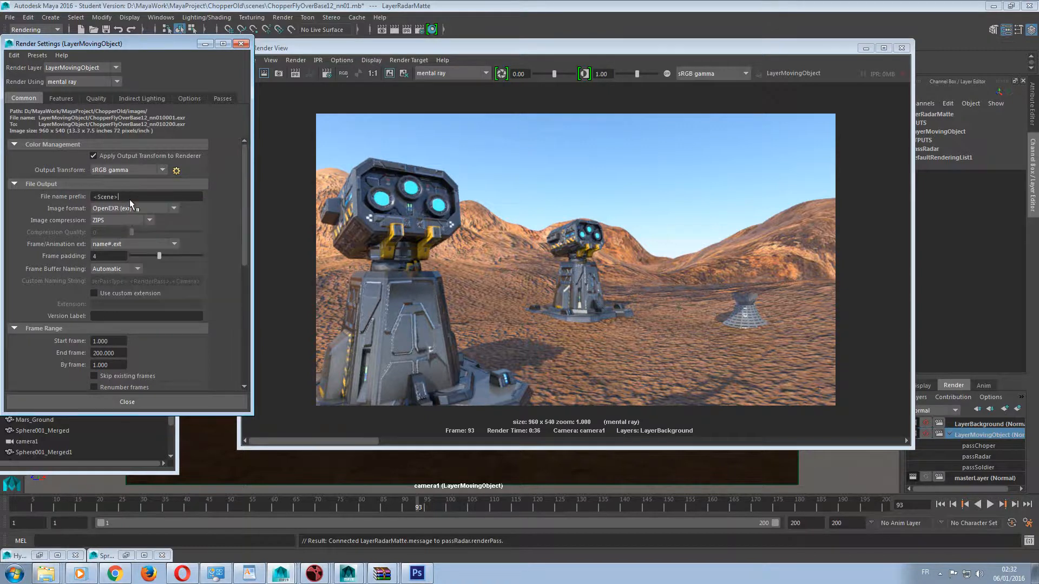
pyautogui.rightClick(129, 196)
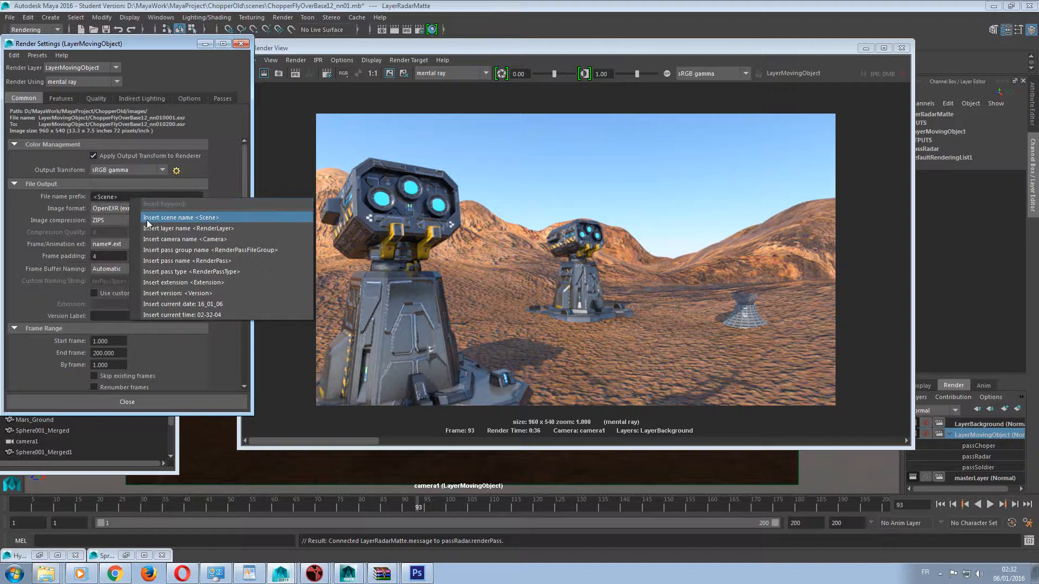
pyautogui.click(153, 229)
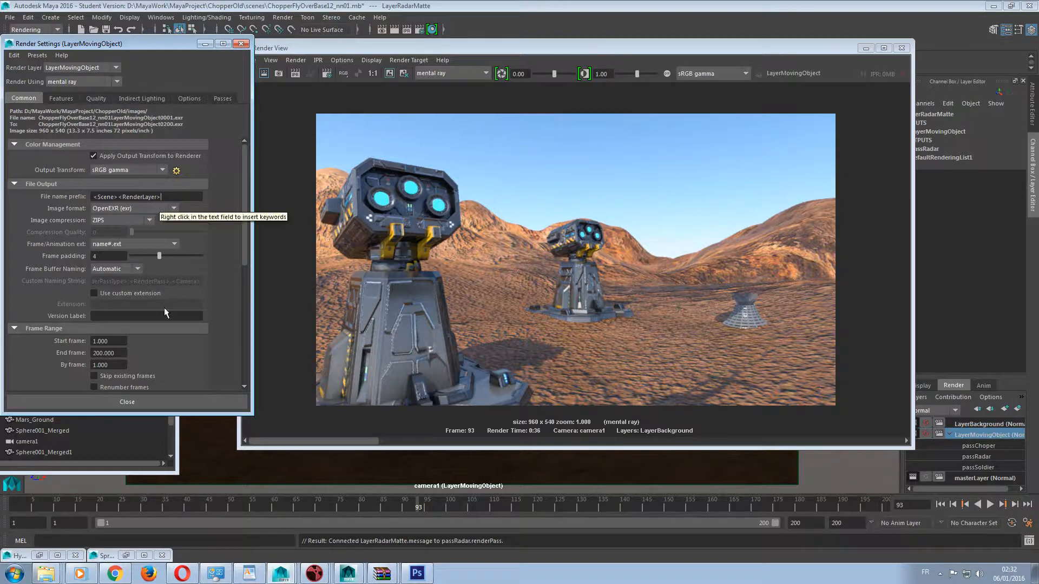
# Set the render frame range to start at frame 50 and end at frame 54.
pyautogui.moveTo(246, 221); pyautogui.dragTo(249, 273)
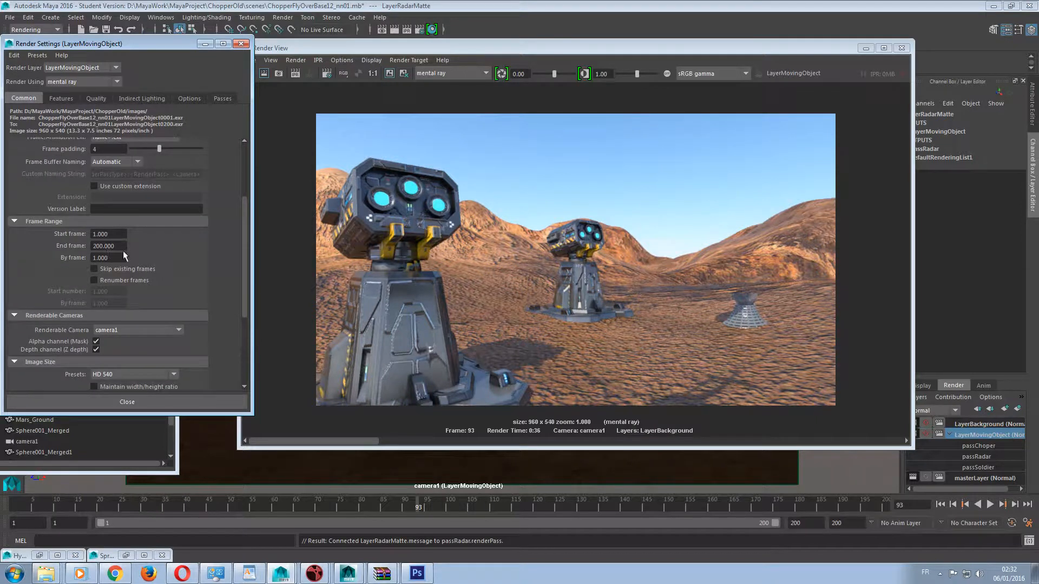
pyautogui.moveTo(122, 245); pyautogui.dragTo(33, 247)
pyautogui.moveTo(117, 234); pyautogui.dragTo(3, 237)
pyautogui.write('50')
pyautogui.moveTo(125, 246); pyautogui.dragTo(64, 252)
pyautogui.write('55')
pyautogui.press('BackSpace')
pyautogui.write('4')
pyautogui.press('Return')
# Review the common image size settings and the render options, including the default light option.
pyautogui.moveTo(245, 271); pyautogui.dragTo(239, 331)
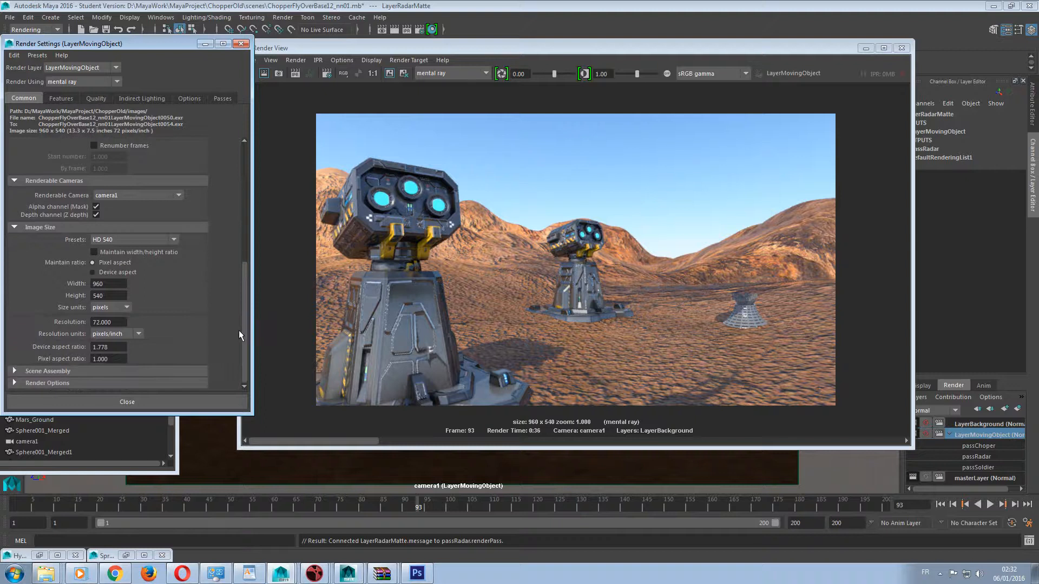
pyautogui.click(142, 383)
pyautogui.scroll(-3, 130, 351)
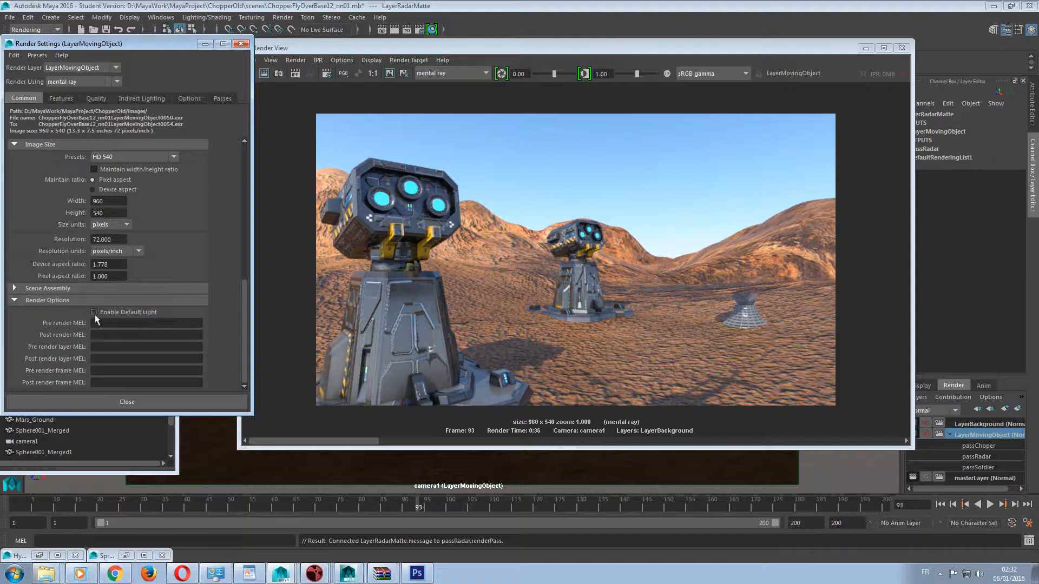
pyautogui.click(61, 301)
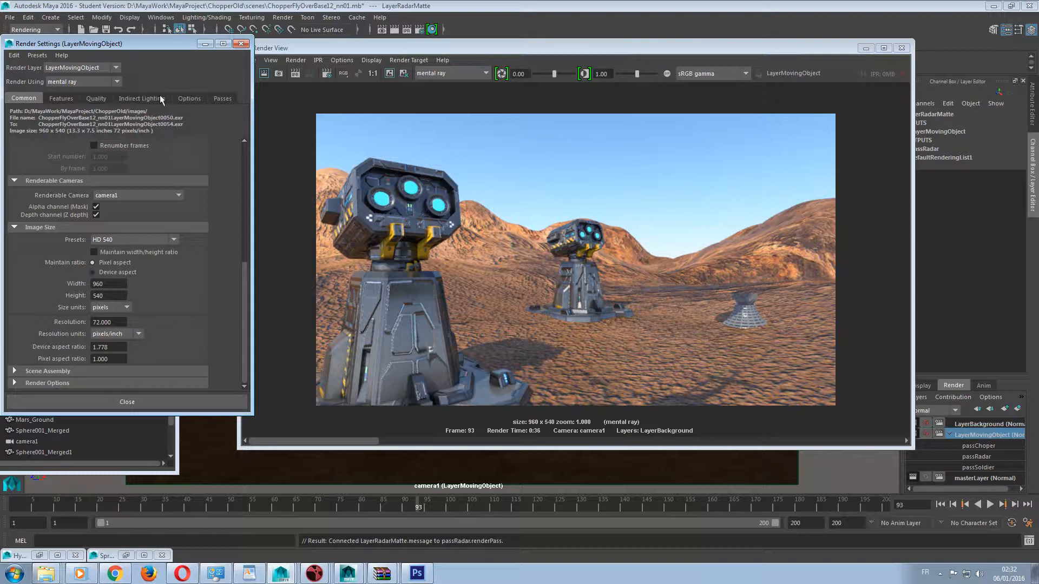
pyautogui.moveTo(392, 53)
pyautogui.mouseDown()
pyautogui.moveTo(303, 57)
pyautogui.moveTo(409, 58)
pyautogui.mouseUp()
pyautogui.scroll(6, 192, 236)
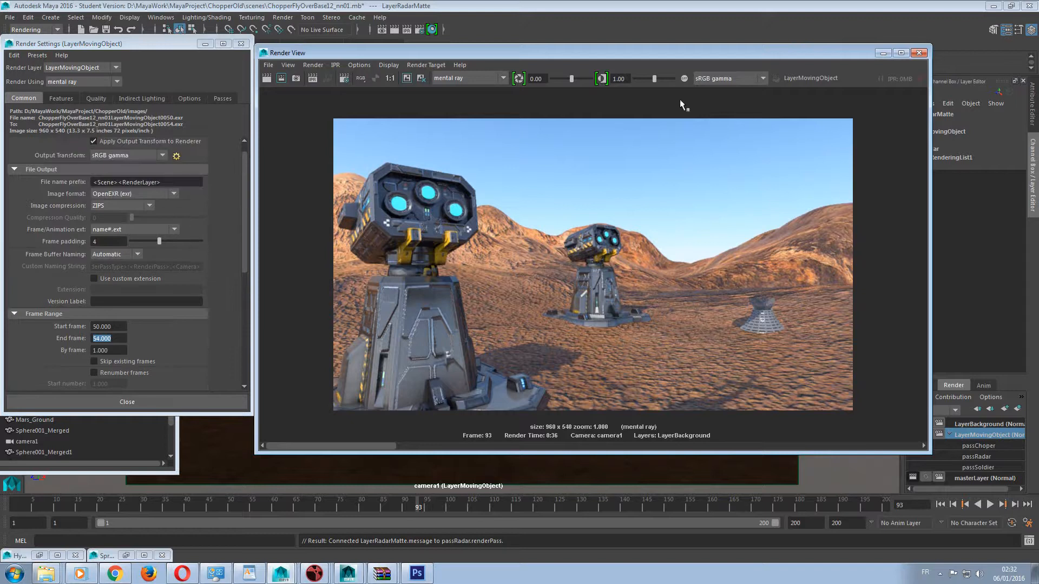
# Make LayerBackground the current render layer and show its scene passes and associated passes.
pyautogui.moveTo(672, 58); pyautogui.dragTo(473, 54)
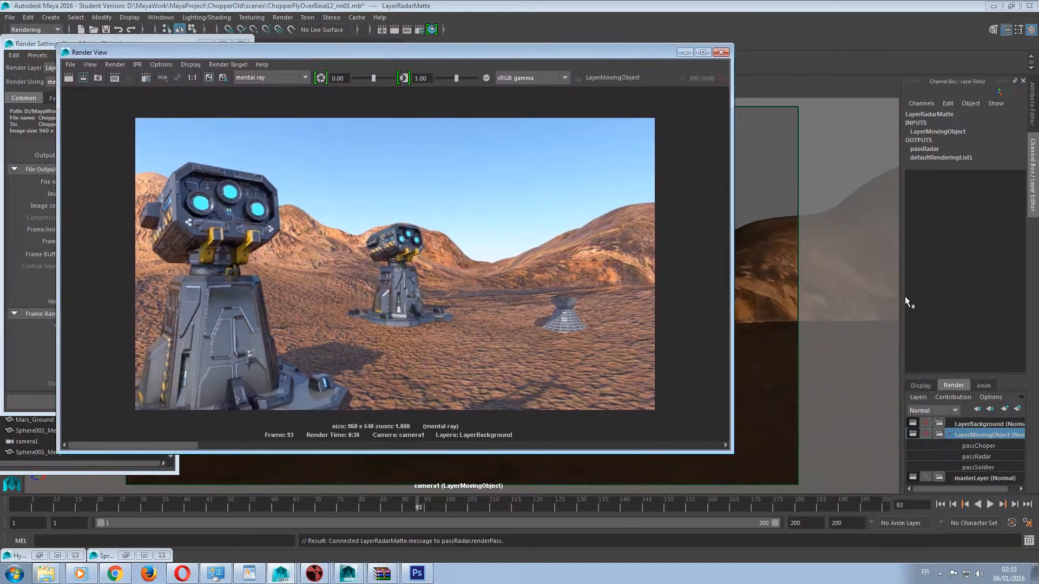
pyautogui.click(988, 425)
pyautogui.moveTo(296, 54); pyautogui.dragTo(529, 53)
pyautogui.click(221, 98)
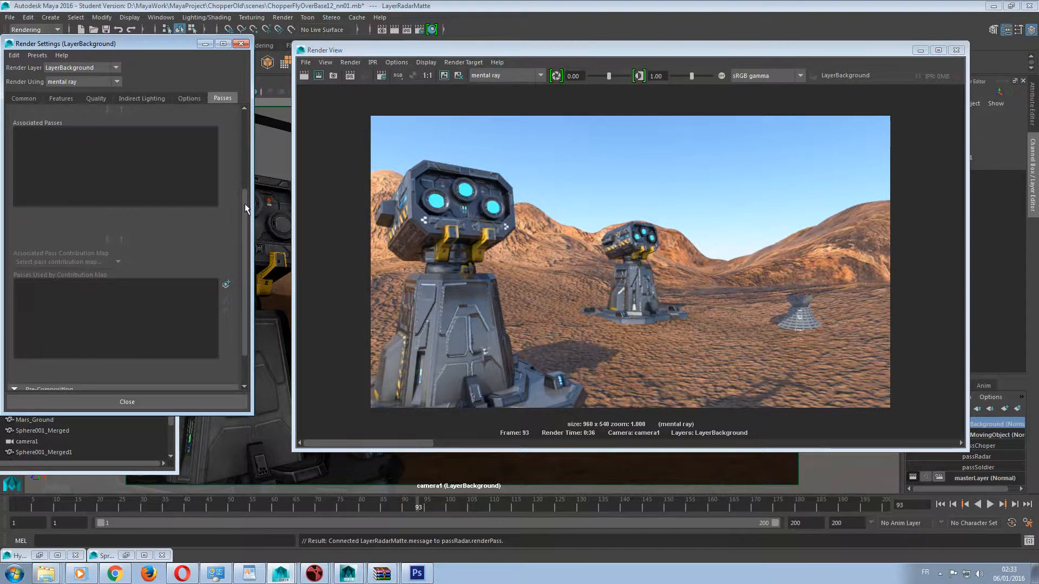
pyautogui.moveTo(244, 203); pyautogui.dragTo(246, 132)
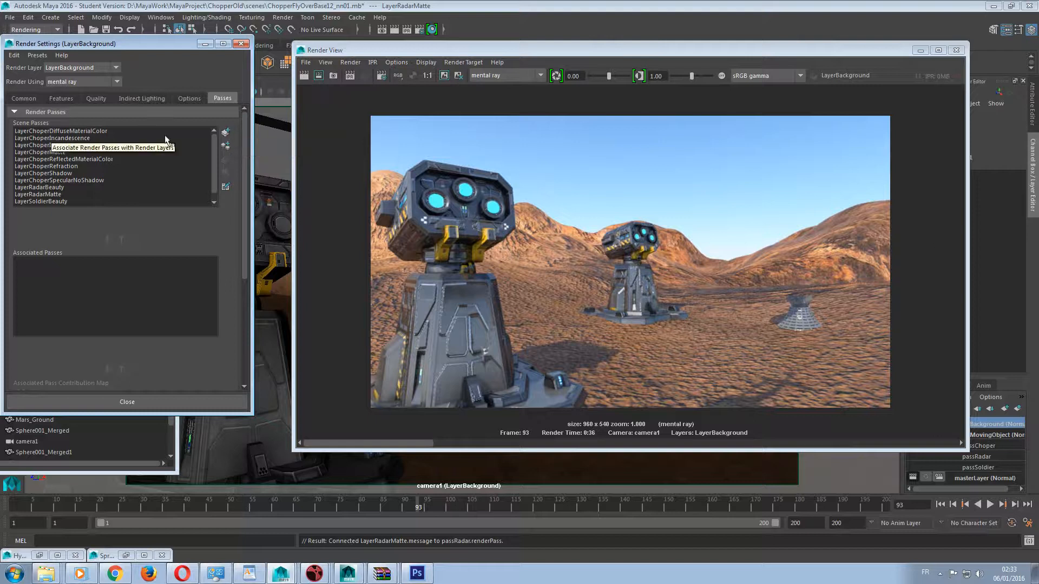
pyautogui.click(226, 133)
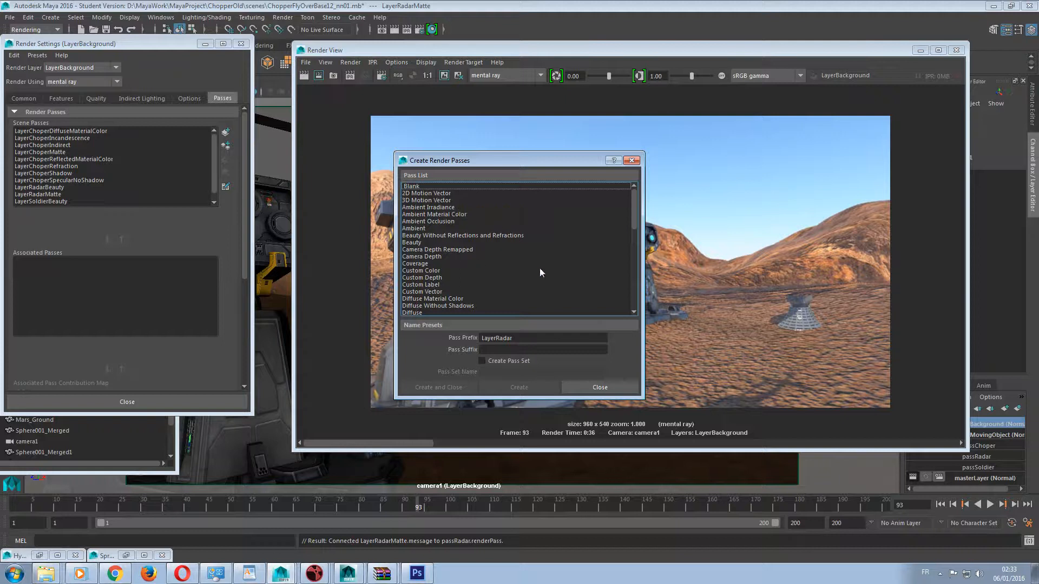
pyautogui.click(583, 387)
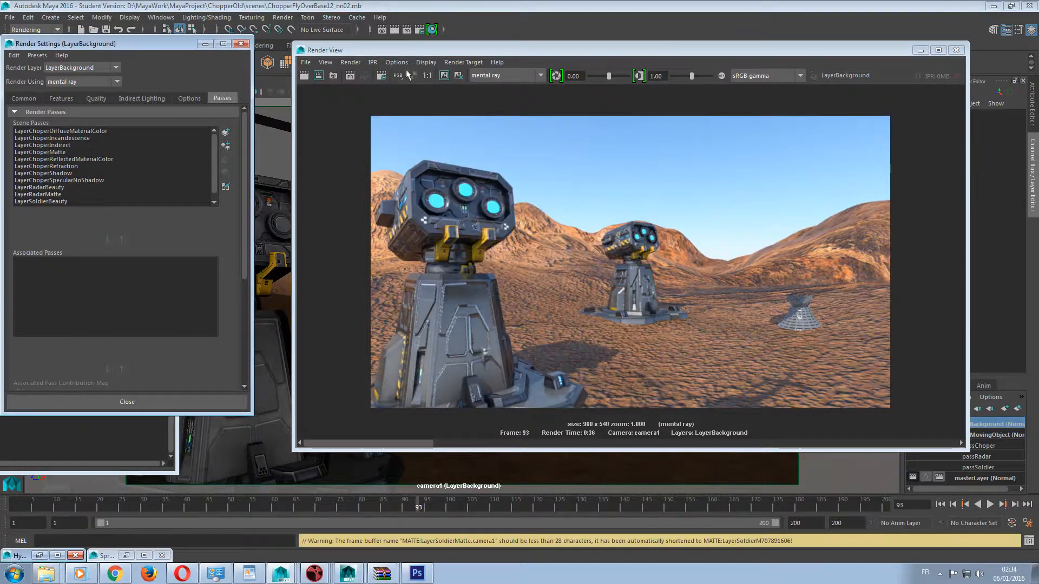
# Start creating render passes for LayerBackground and select the Diffuse Material Color, Indirect and Matte passes.
pyautogui.click(226, 131)
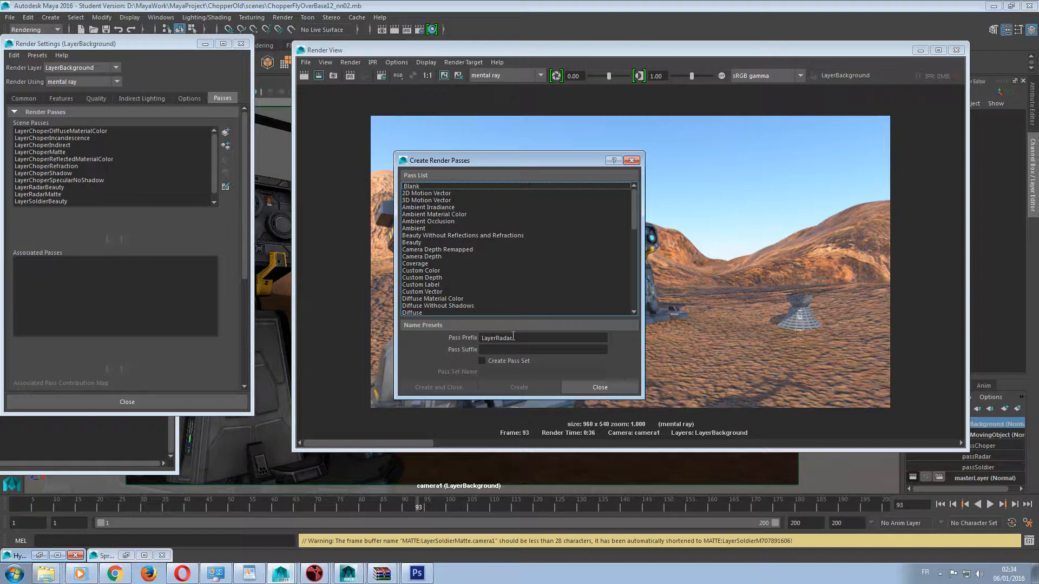
pyautogui.scroll(-2, 487, 222)
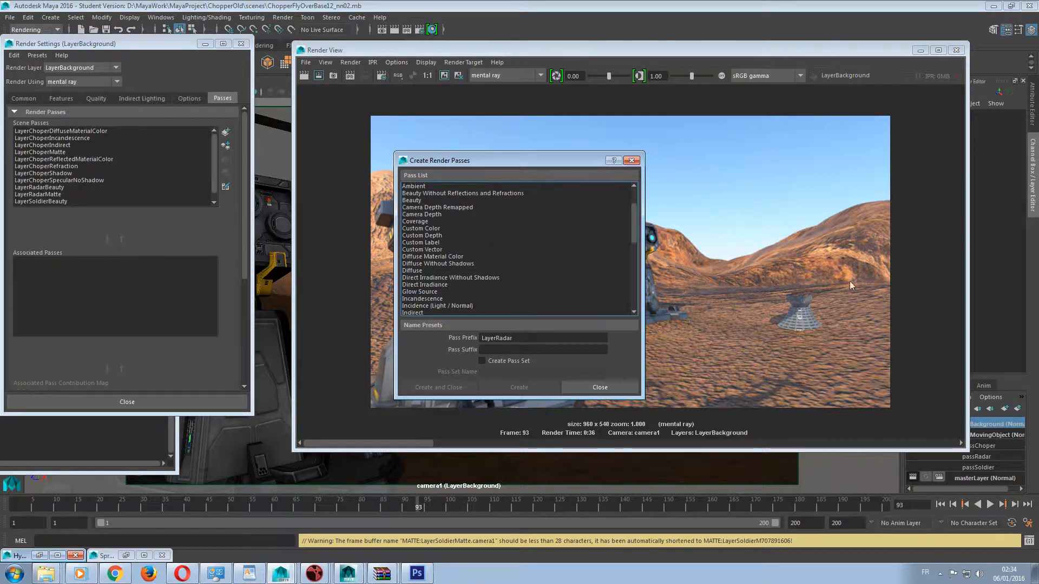
pyautogui.scroll(-5, 493, 281)
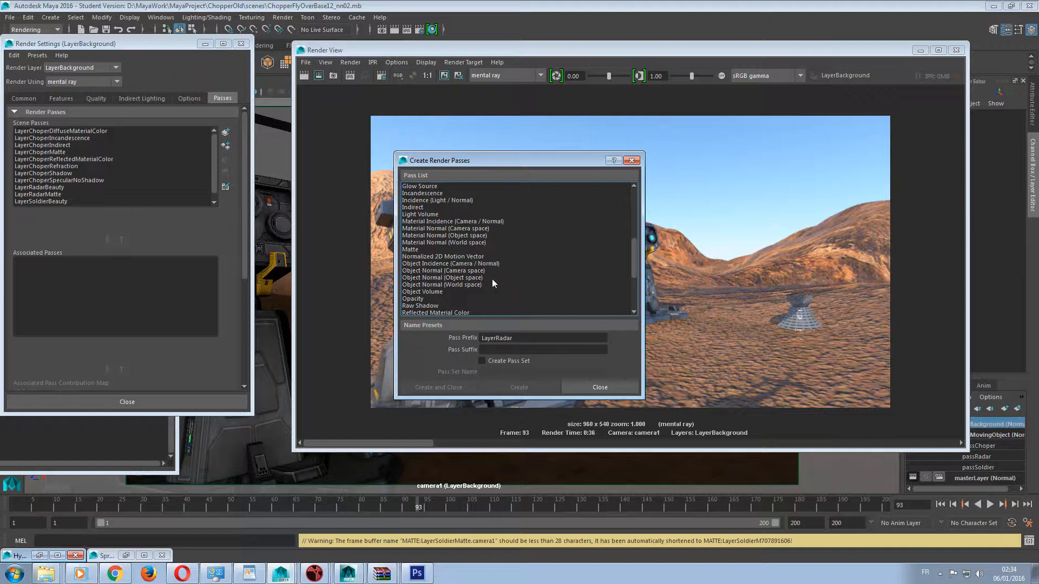
pyautogui.scroll(-1, 492, 278)
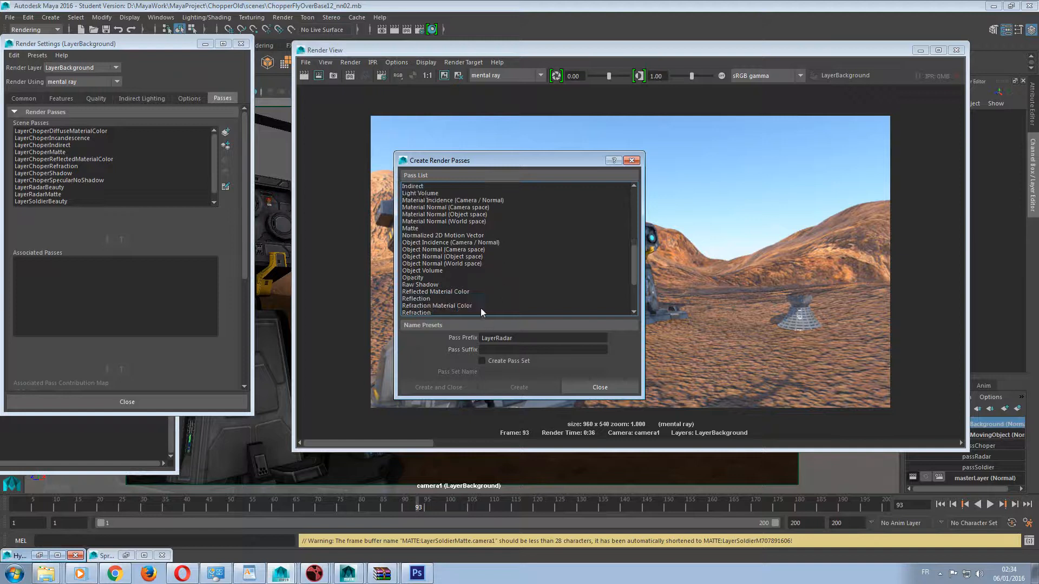
pyautogui.scroll(-1, 481, 310)
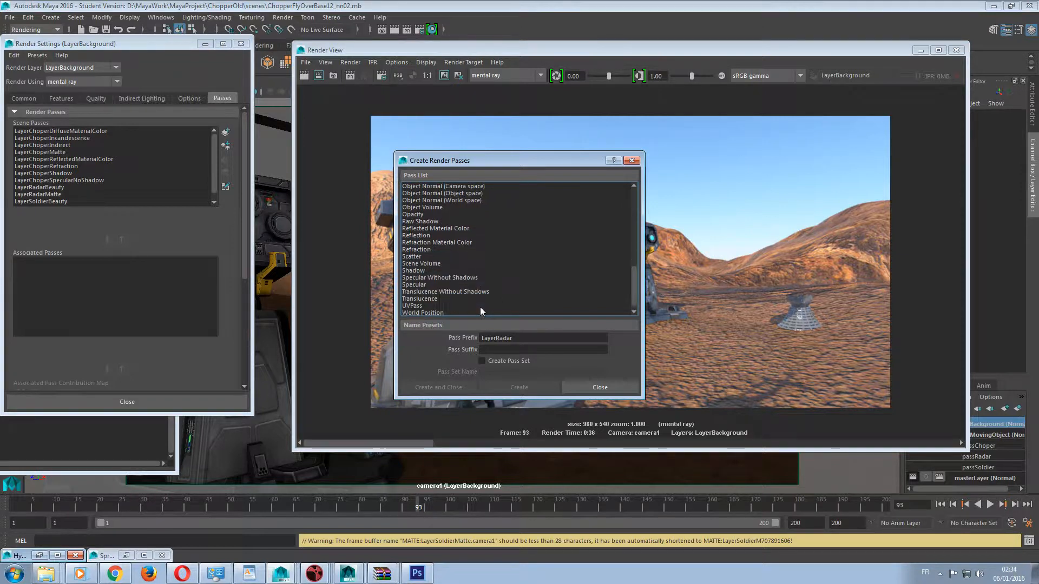
pyautogui.scroll(7, 479, 307)
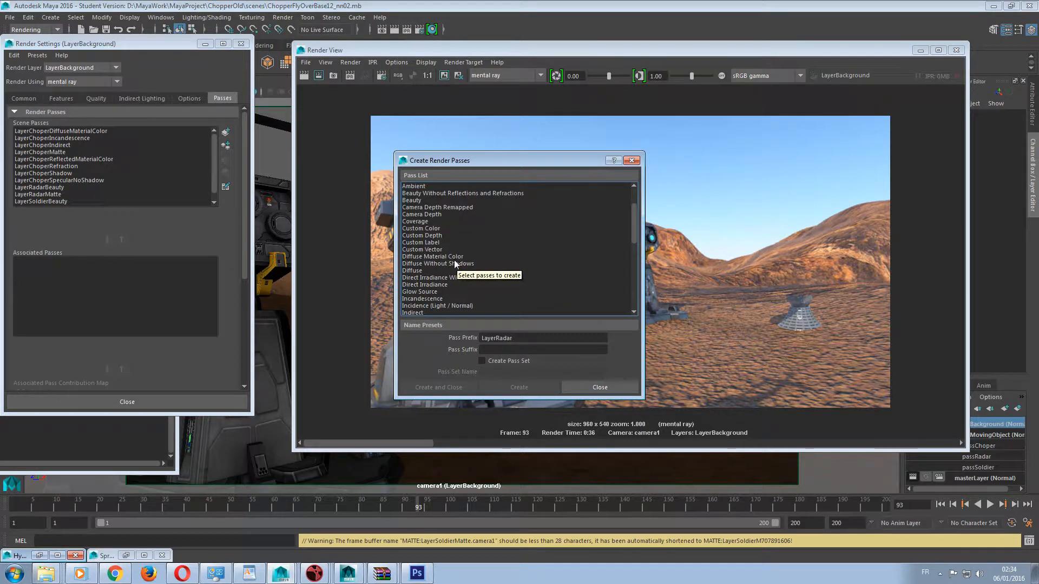
pyautogui.click(434, 258)
pyautogui.scroll(-1, 449, 268)
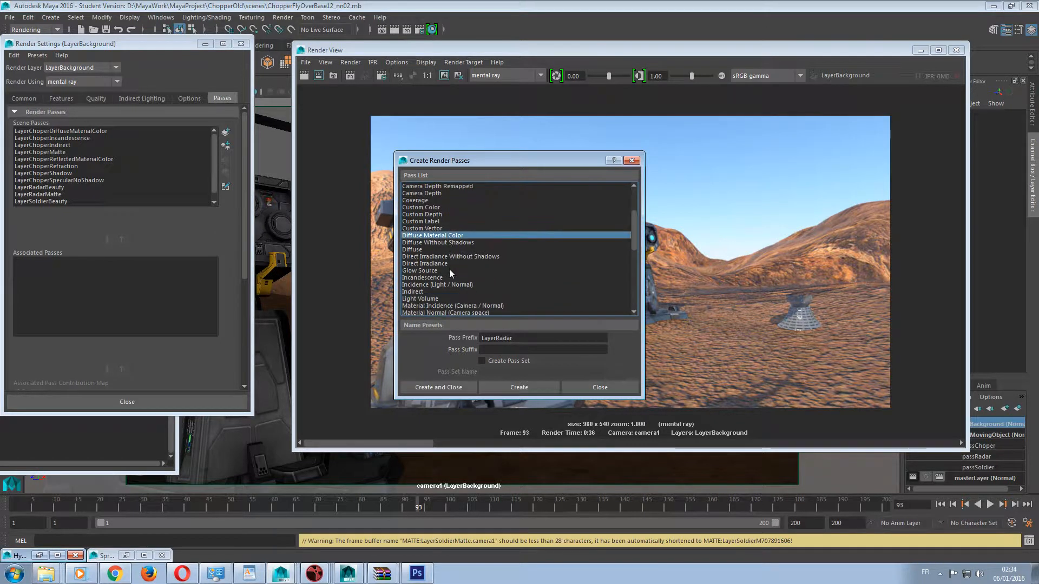
pyautogui.keyDown('ctrl'); pyautogui.click(420, 292); pyautogui.keyUp('ctrl')
pyautogui.scroll(-2, 422, 292)
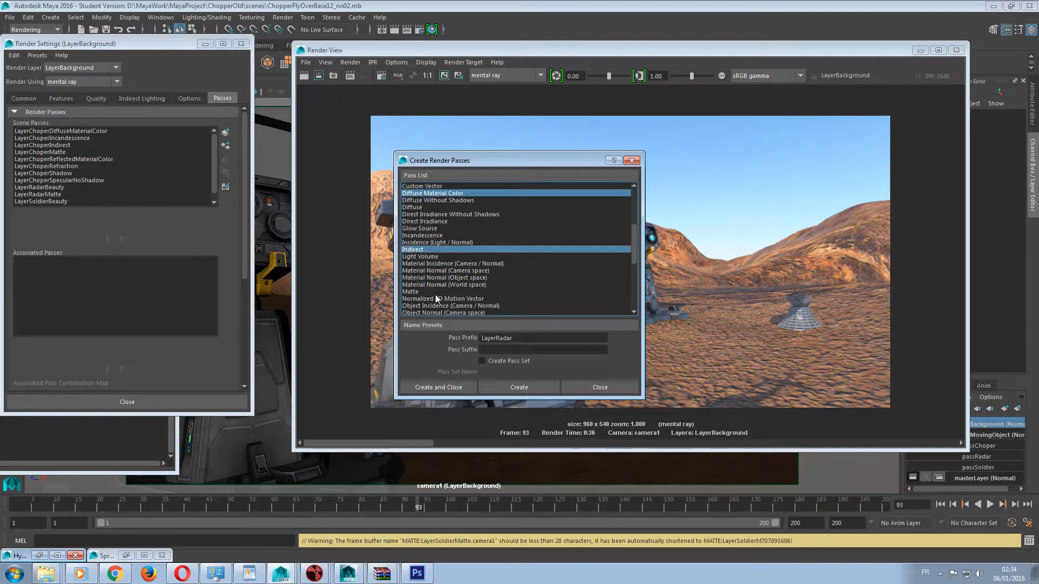
pyautogui.keyDown('ctrl'); pyautogui.click(428, 291); pyautogui.keyUp('ctrl')
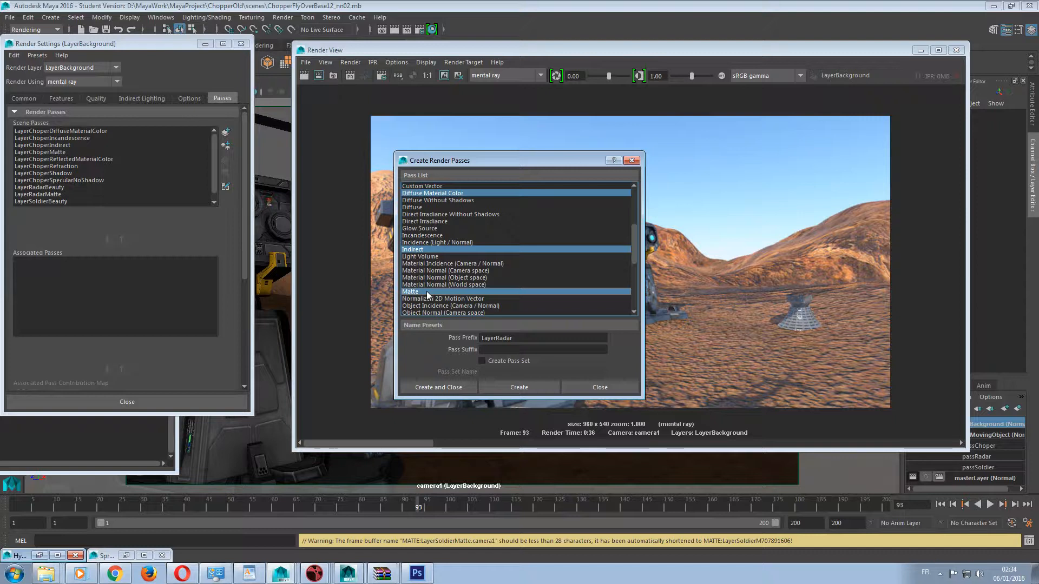
# Add Reflected Material Color to the selected passes, leaving Reflection unselected.
pyautogui.scroll(-2, 426, 292)
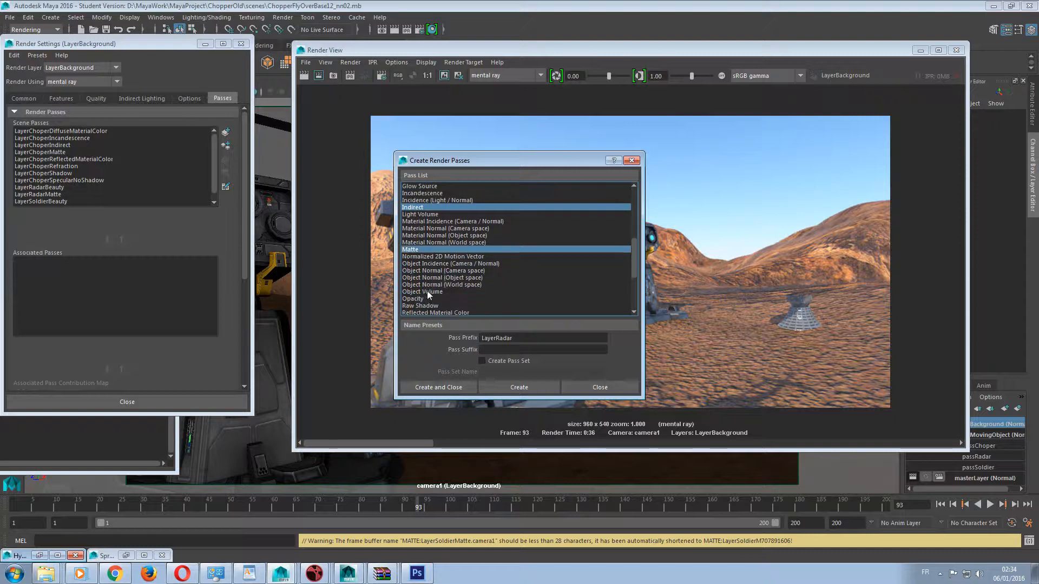
pyautogui.scroll(-1, 433, 283)
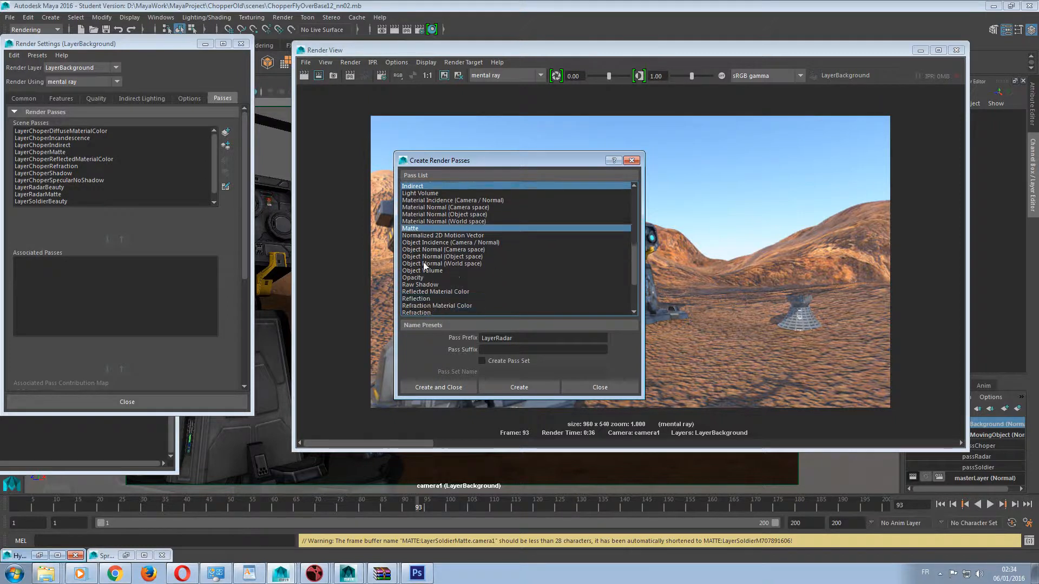
pyautogui.scroll(-1, 445, 287)
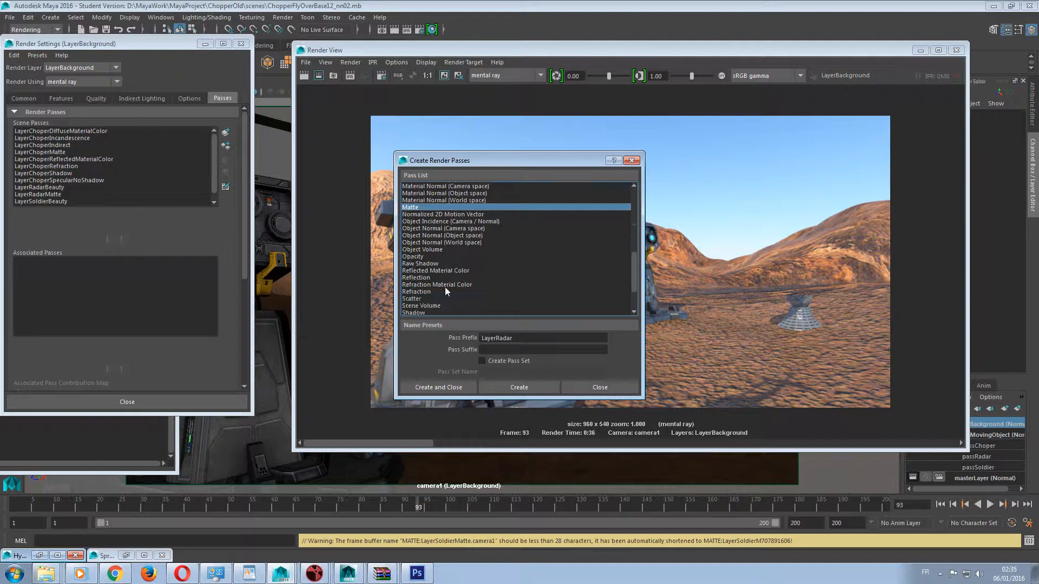
pyautogui.keyDown('ctrl'); pyautogui.click(431, 279); pyautogui.keyUp('ctrl')
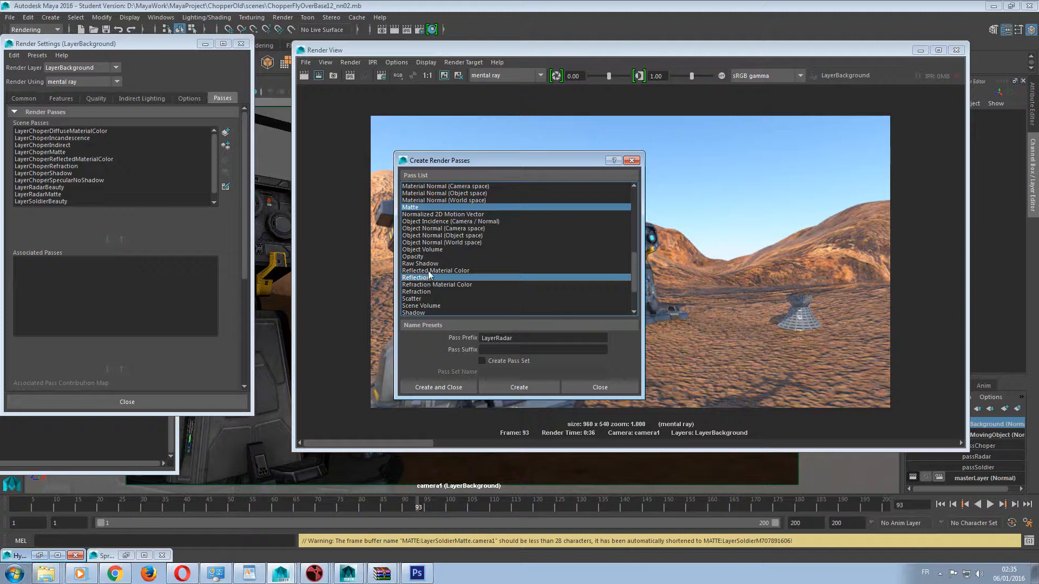
pyautogui.keyDown('ctrl'); pyautogui.click(433, 271); pyautogui.keyUp('ctrl')
pyautogui.keyDown('ctrl'); pyautogui.click(429, 278); pyautogui.keyUp('ctrl')
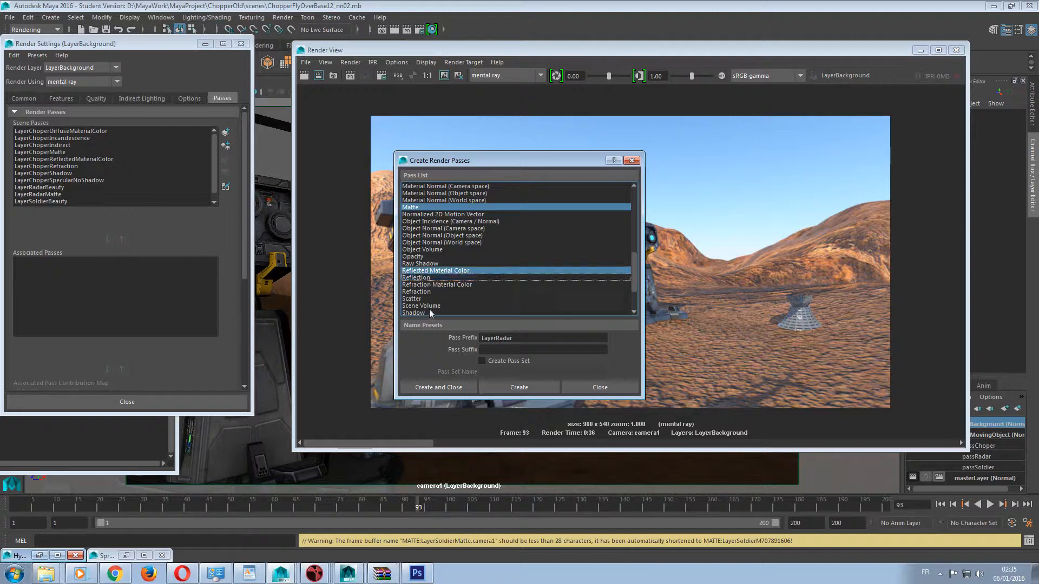
# Add Specular Without Shadows and Shadow to the selection of passes to create.
pyautogui.scroll(-2, 453, 303)
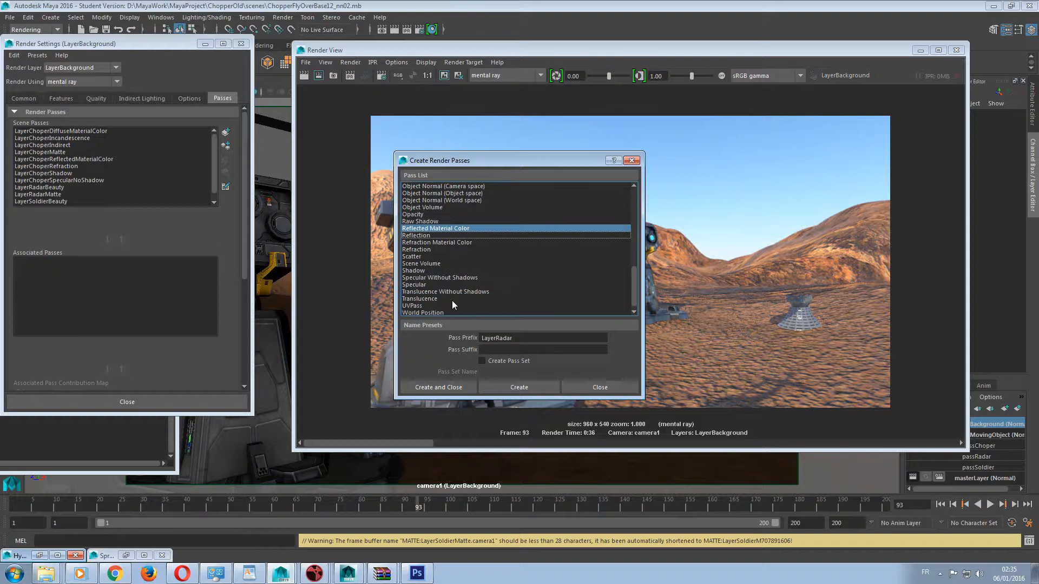
pyautogui.keyDown('ctrl'); pyautogui.click(433, 278); pyautogui.keyUp('ctrl')
pyautogui.scroll(-1, 426, 295)
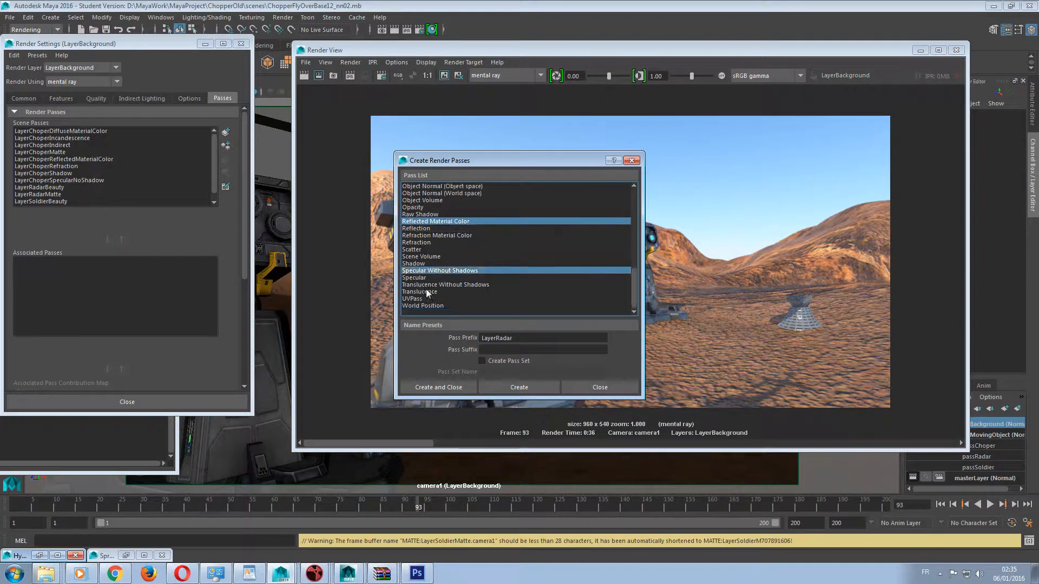
pyautogui.keyDown('ctrl'); pyautogui.click(424, 266); pyautogui.keyUp('ctrl')
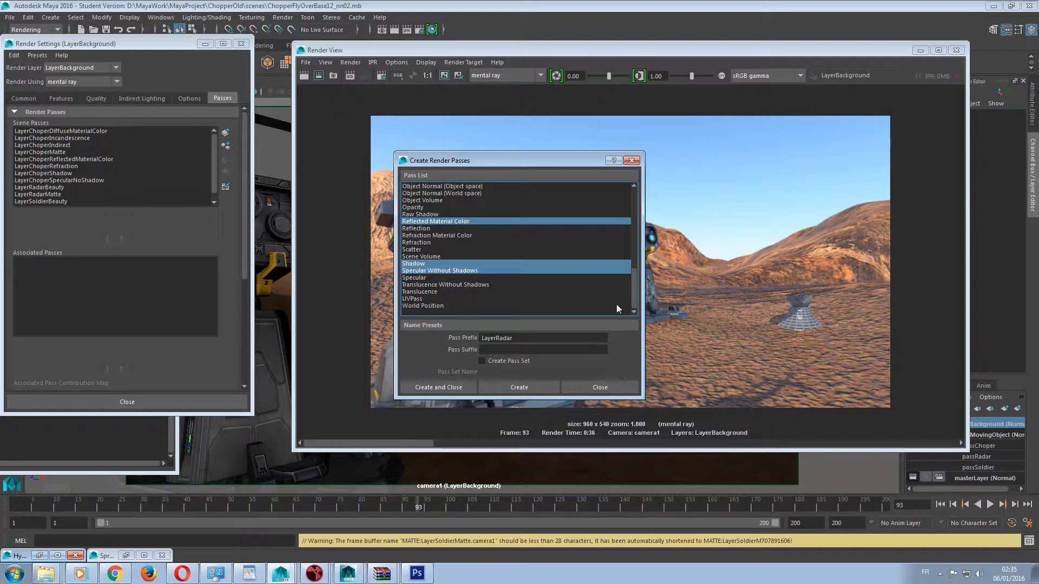
# Add Incandescence to the selection of passes to create.
pyautogui.scroll(6, 505, 275)
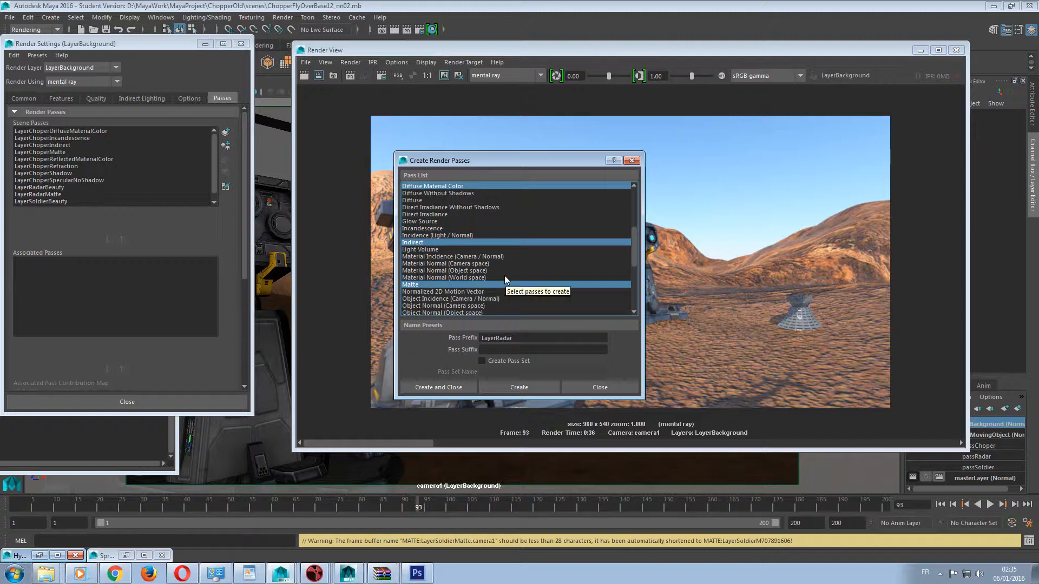
pyautogui.keyDown('ctrl'); pyautogui.click(433, 228); pyautogui.keyUp('ctrl')
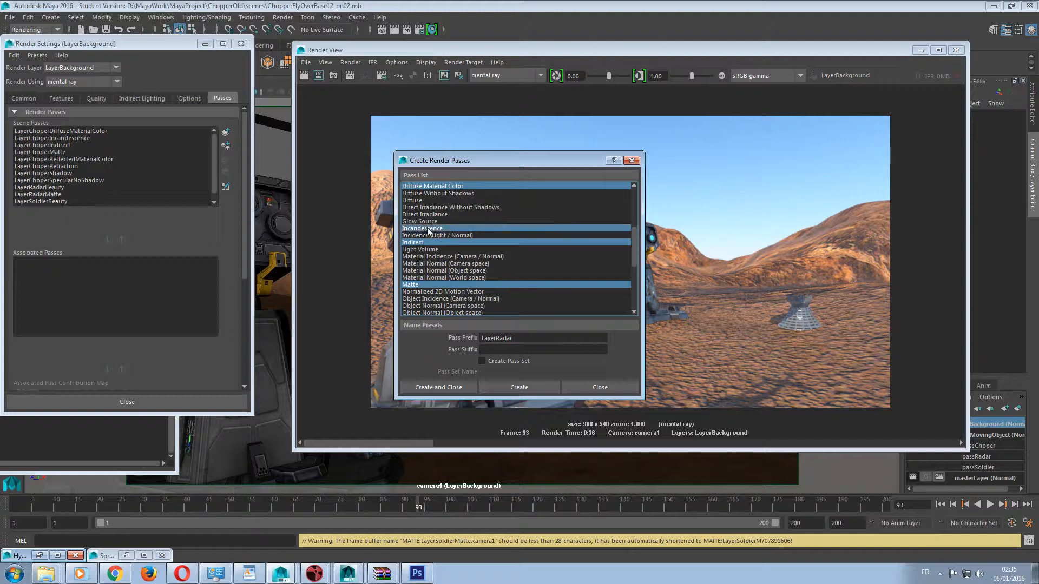
pyautogui.moveTo(468, 168); pyautogui.dragTo(500, 162)
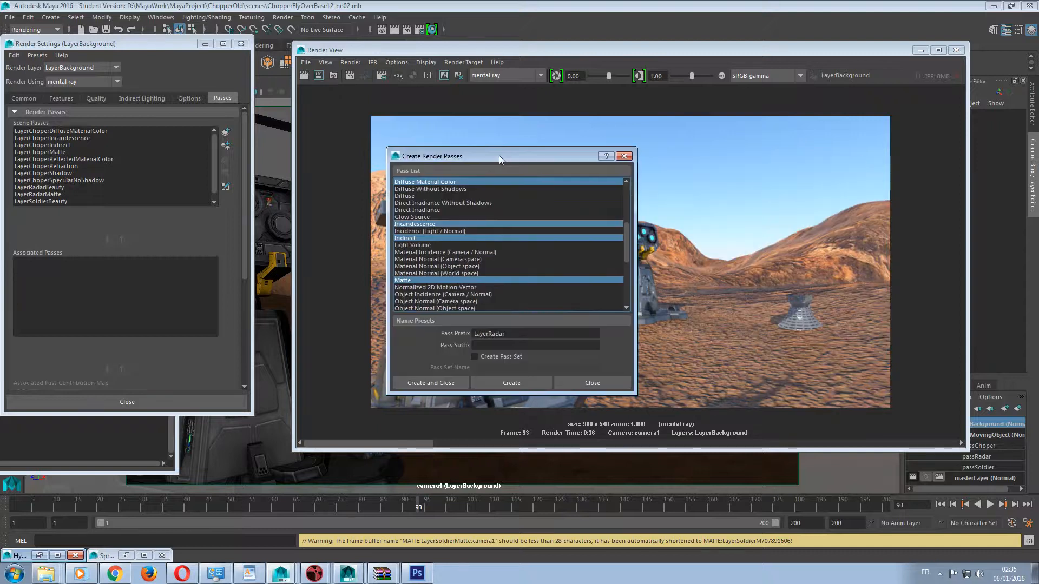
# Set the pass prefix to LayerBackground, create the selected render passes and close the pass creation dialog.
pyautogui.scroll(3, 493, 232)
pyautogui.scroll(1, 493, 236)
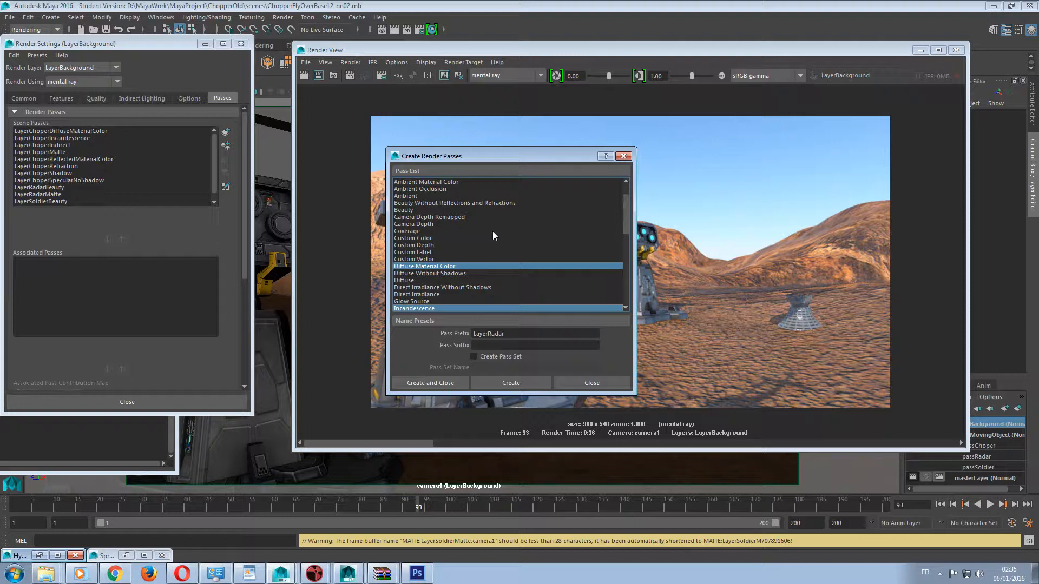
pyautogui.scroll(-9, 493, 231)
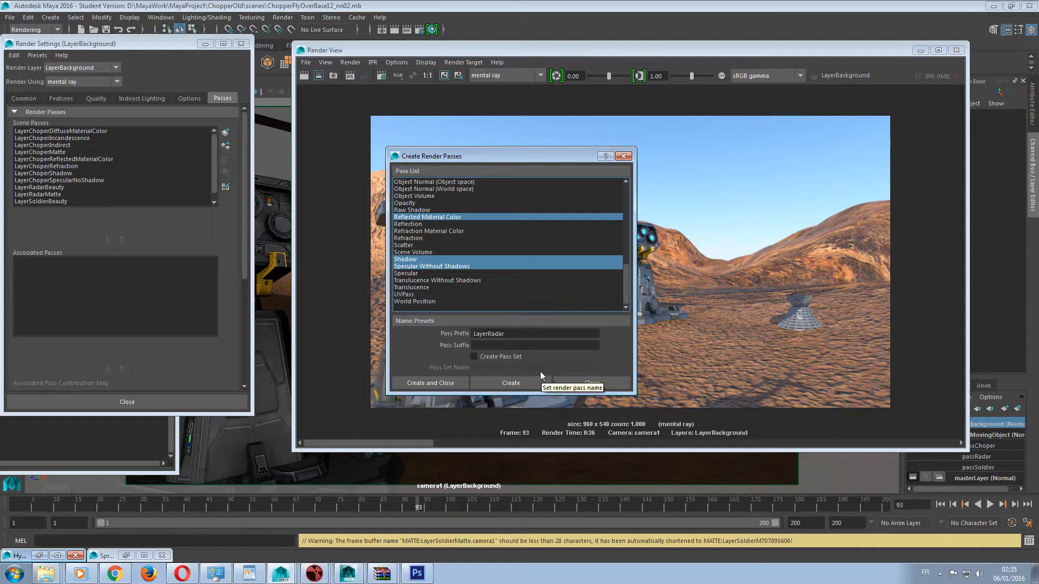
pyautogui.scroll(2, 536, 284)
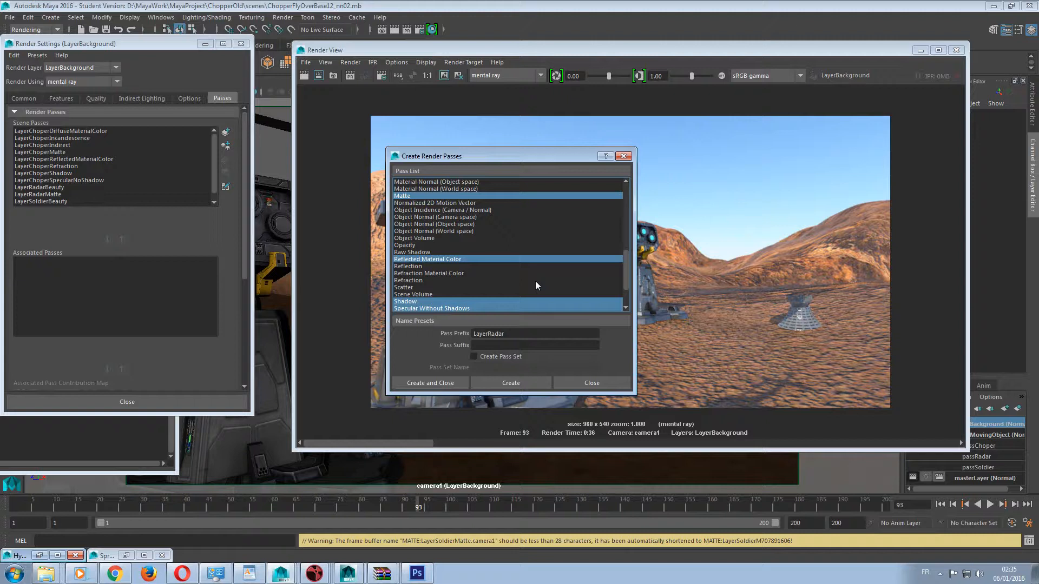
pyautogui.scroll(4, 524, 277)
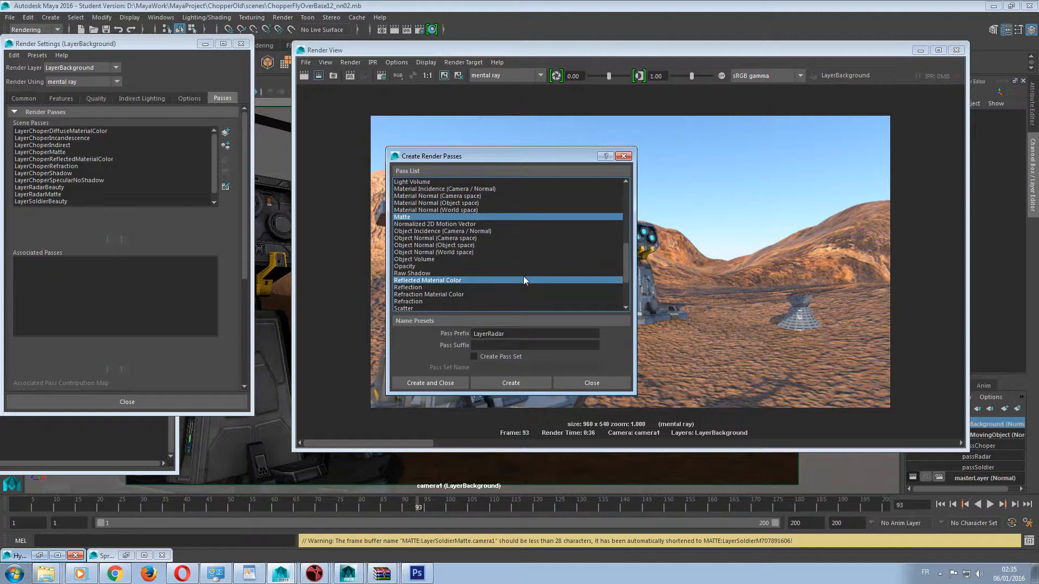
pyautogui.scroll(-4, 524, 277)
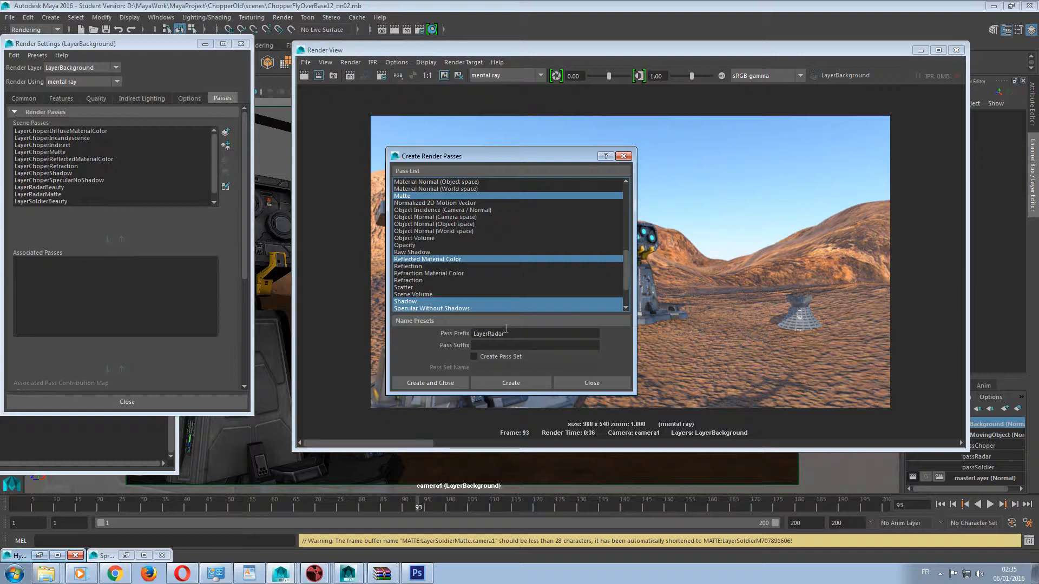
pyautogui.moveTo(524, 336); pyautogui.dragTo(488, 336)
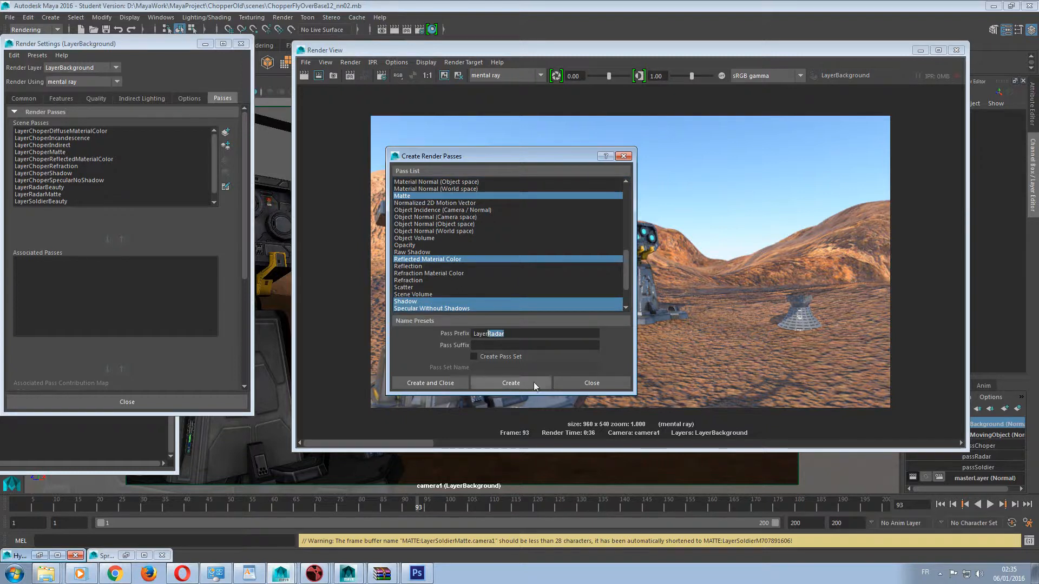
pyautogui.write('Bac')
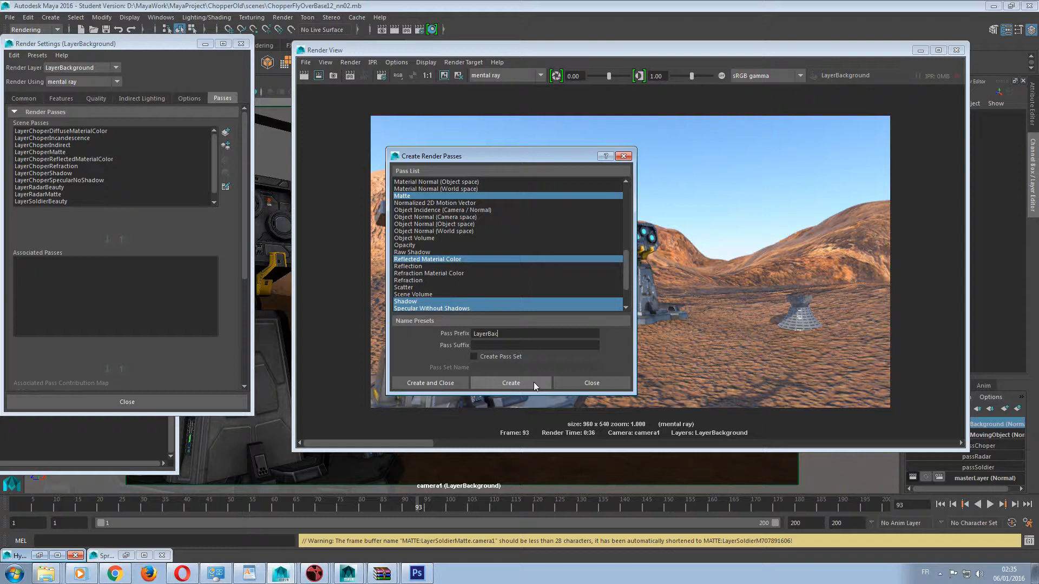
pyautogui.write('kground')
pyautogui.click(511, 383)
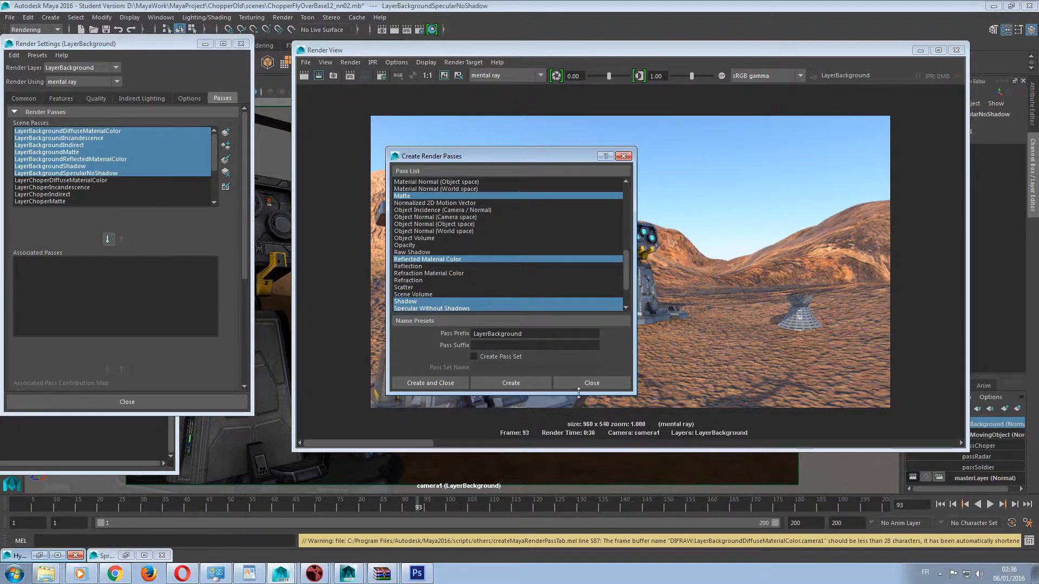
pyautogui.click(573, 385)
# Associate all the new LayerBackground scene passes with the LayerBackground render layer.
pyautogui.click(108, 240)
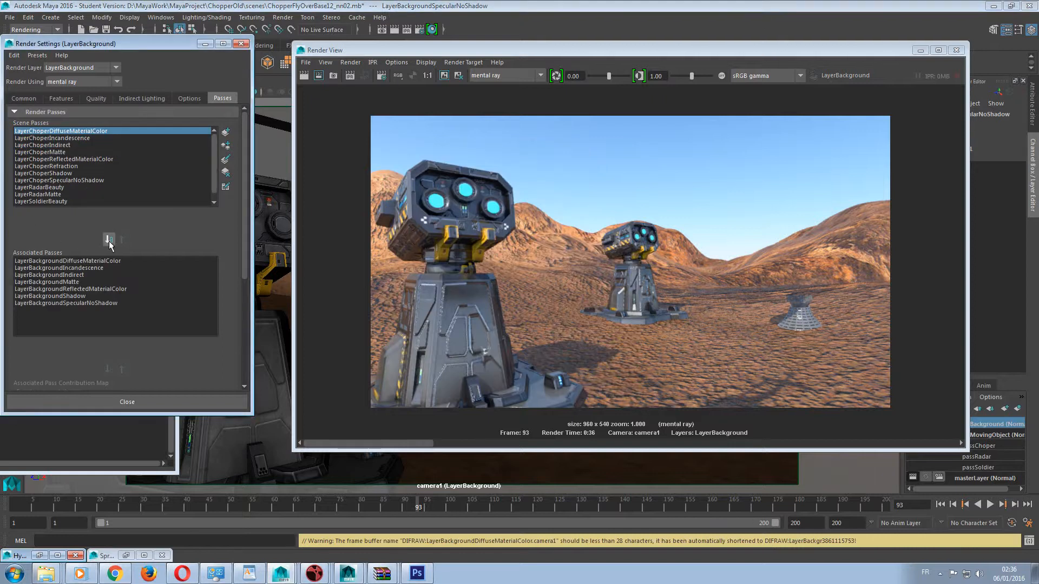
pyautogui.scroll(-3, 80, 278)
pyautogui.scroll(-1, 81, 280)
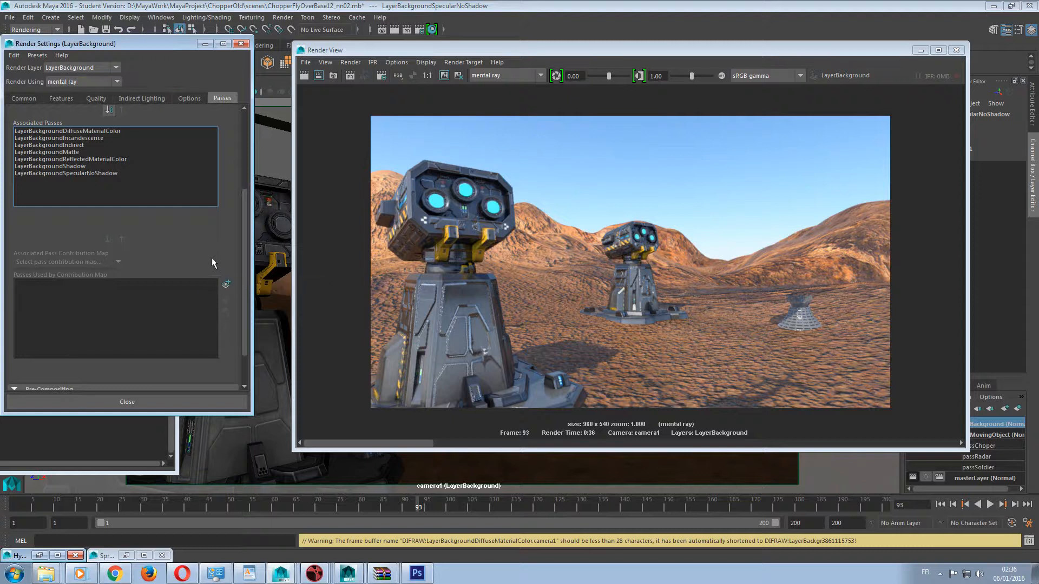
pyautogui.scroll(-2, 203, 255)
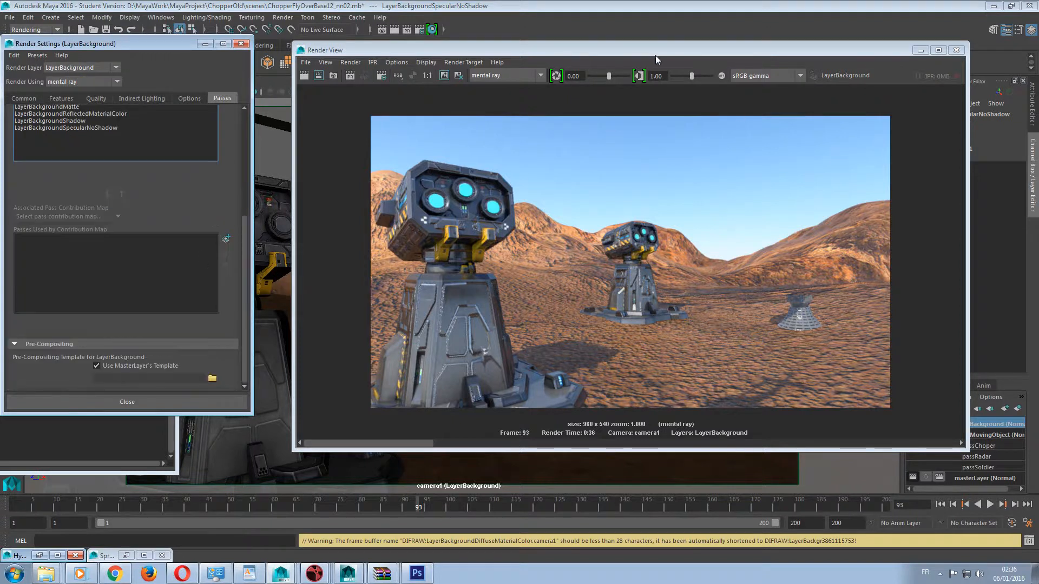
# Create and associate a pass contribution map for LayerBackground and expand the layer to show it.
pyautogui.moveTo(649, 48); pyautogui.dragTo(565, 13)
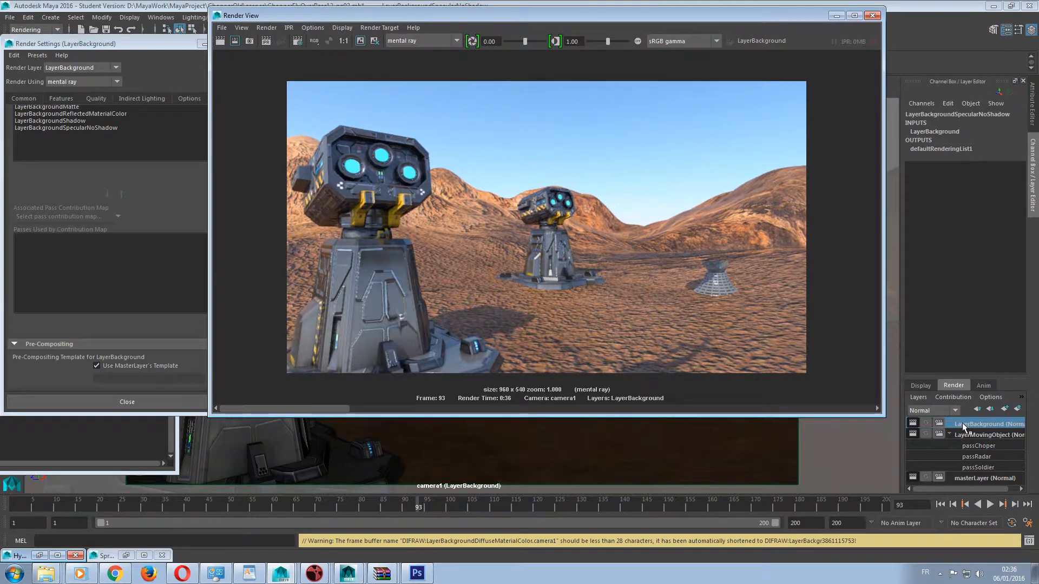
pyautogui.click(949, 397)
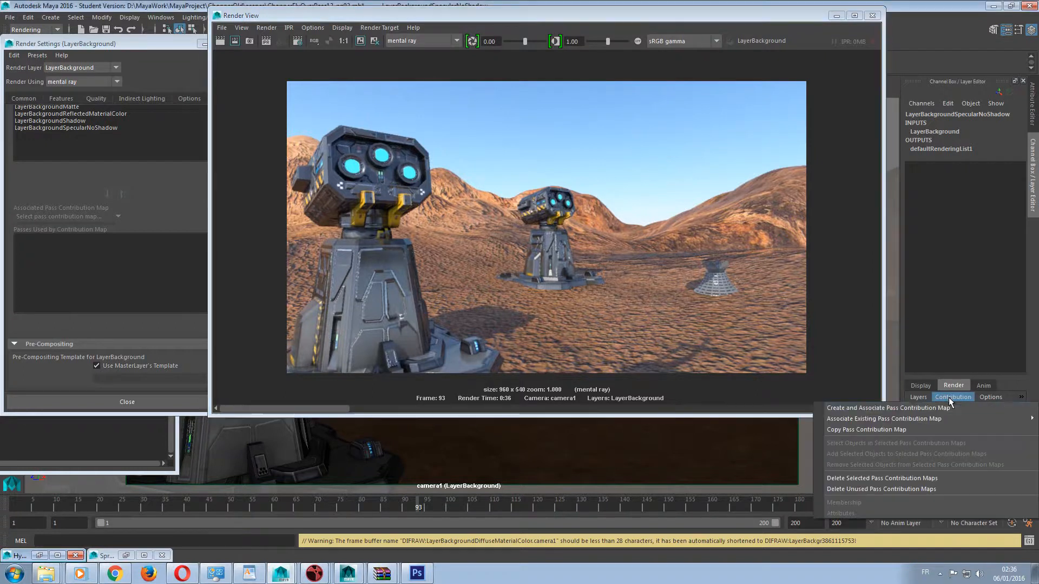
pyautogui.click(884, 409)
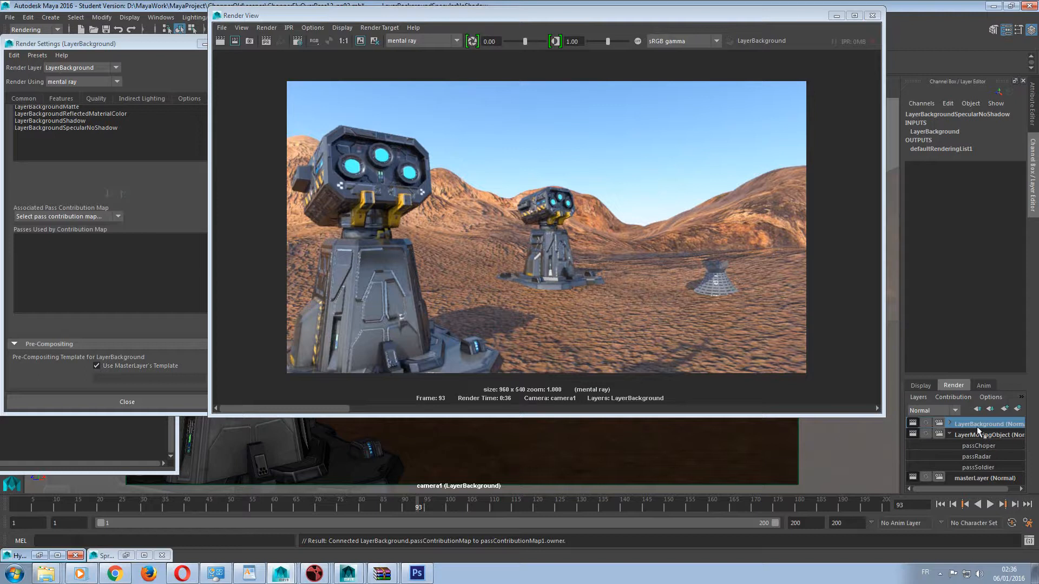
pyautogui.click(951, 423)
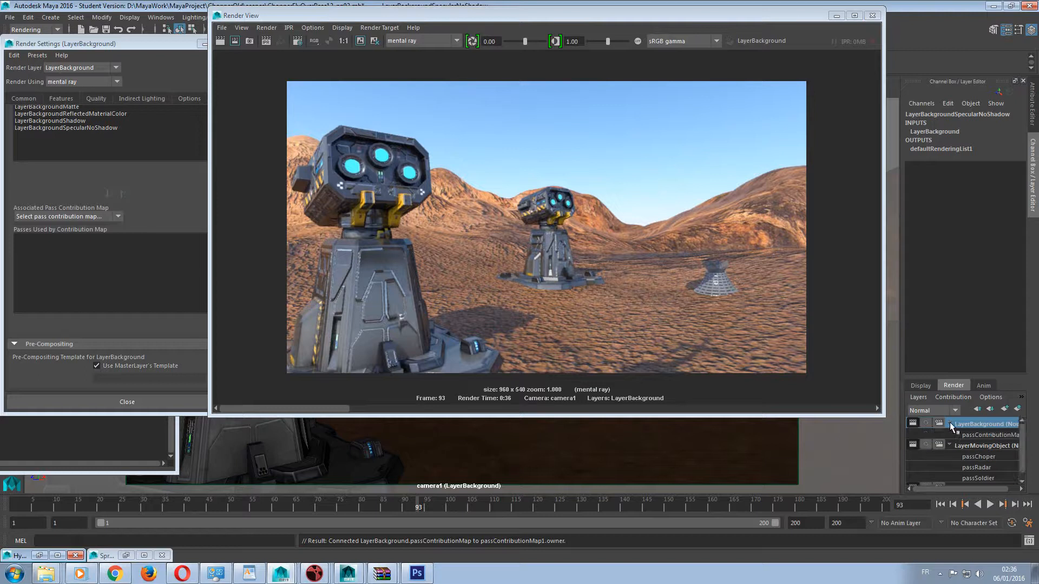
# Rename the pass contribution map under LayerBackground to passBackground.
pyautogui.doubleClick(979, 435)
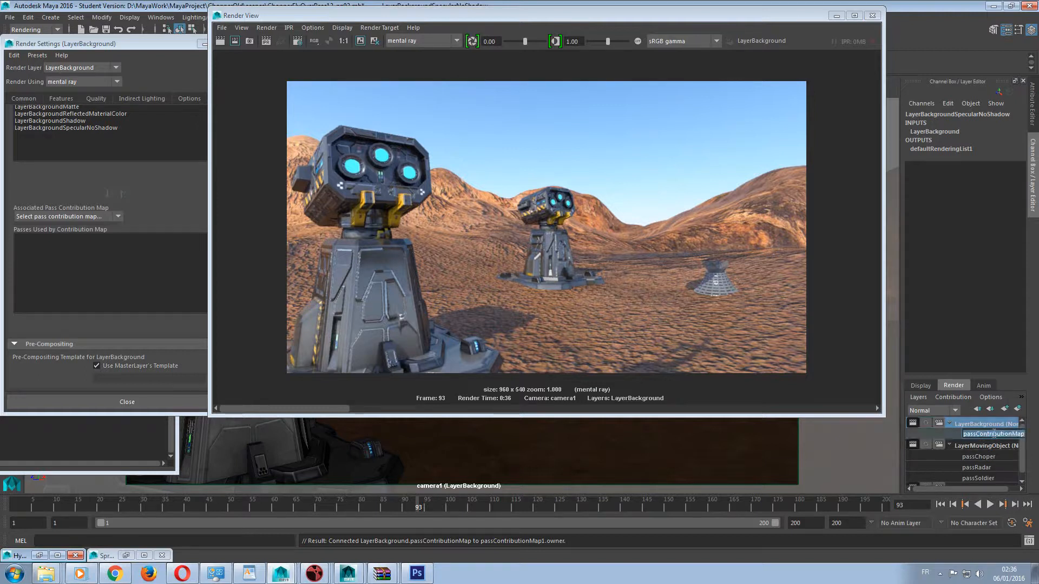
pyautogui.write('passBackground')
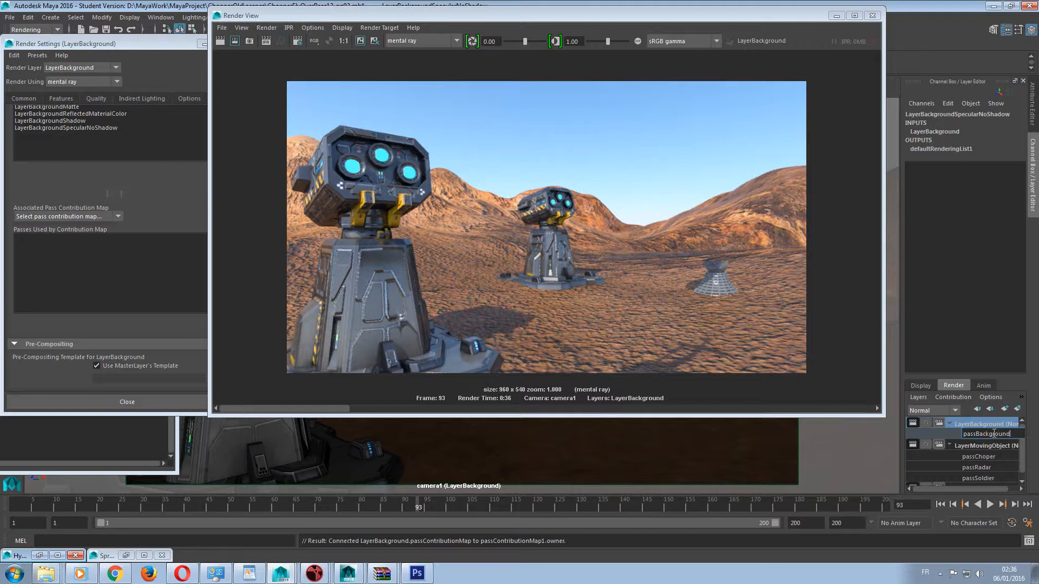
pyautogui.press('Return')
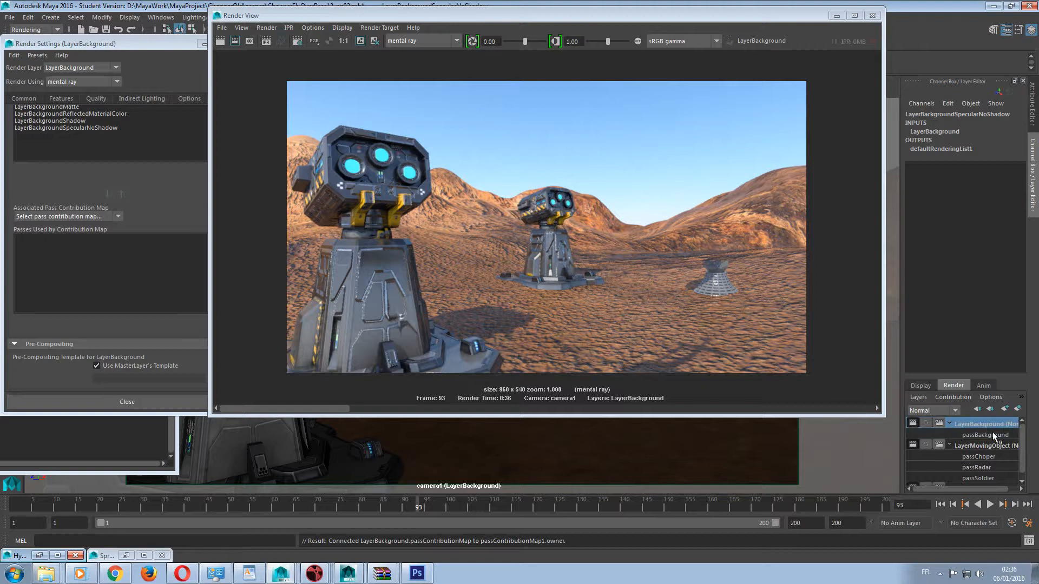
# Choose passBackground as the associated contribution map and add all seven associated LayerBackground passes to it.
pyautogui.click(28, 217)
pyautogui.click(52, 240)
pyautogui.click(84, 151)
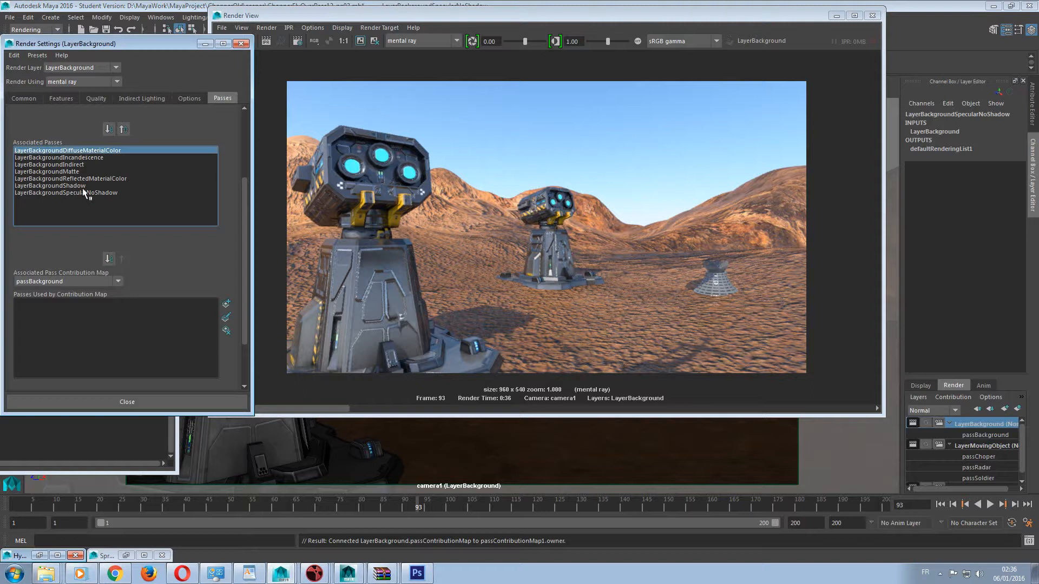
pyautogui.keyDown('shift'); pyautogui.click(85, 192); pyautogui.keyUp('shift')
pyautogui.scroll(-2, 87, 190)
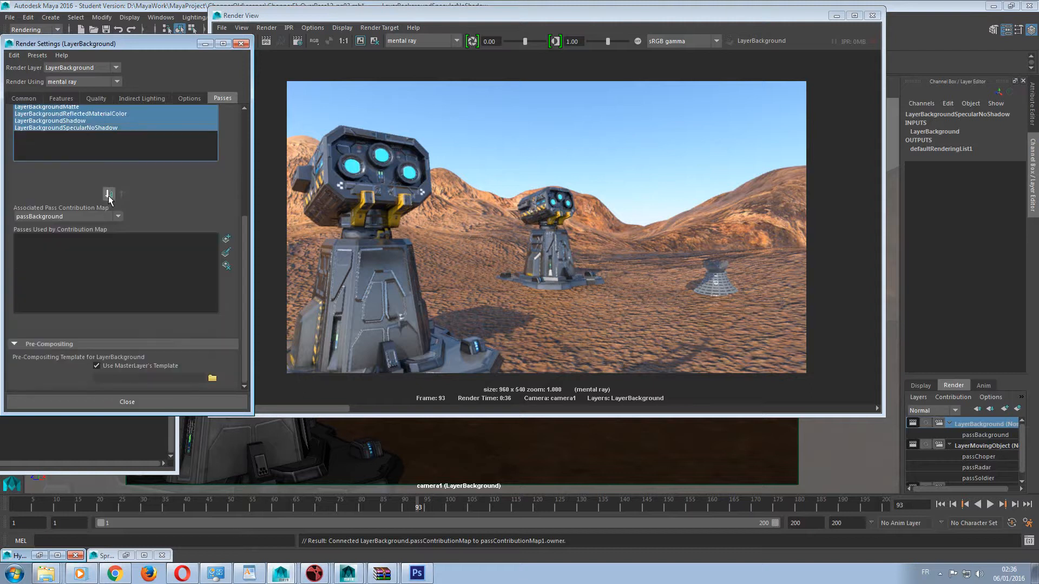
pyautogui.click(109, 194)
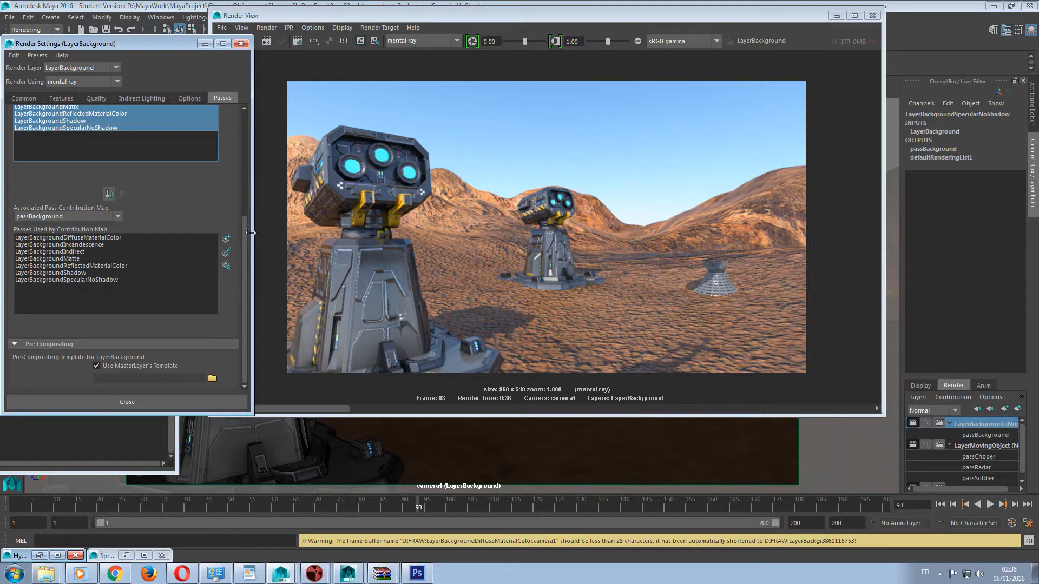
pyautogui.scroll(5, 197, 241)
pyautogui.scroll(1, 197, 242)
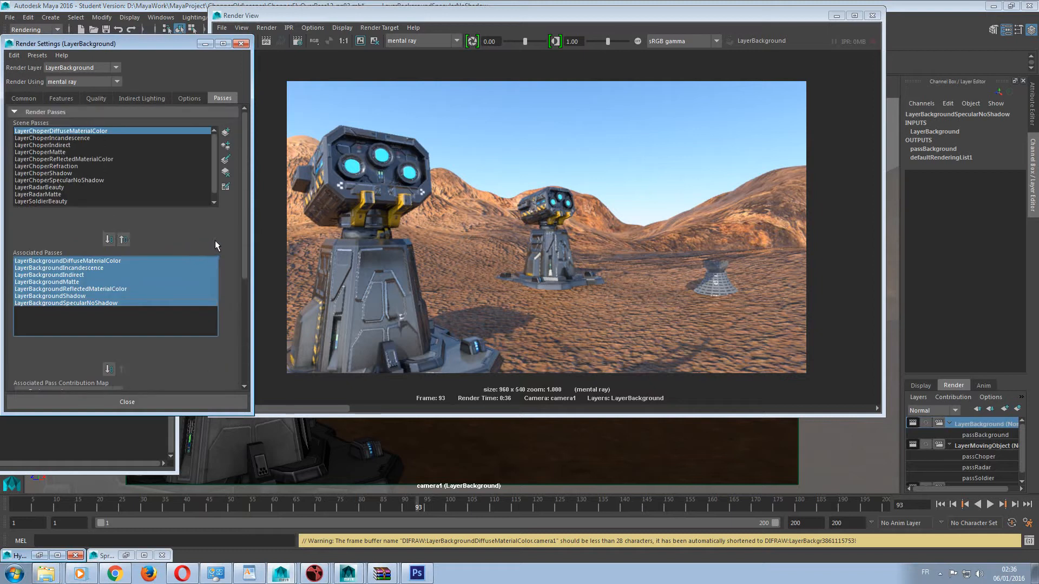
pyautogui.scroll(-2, 216, 241)
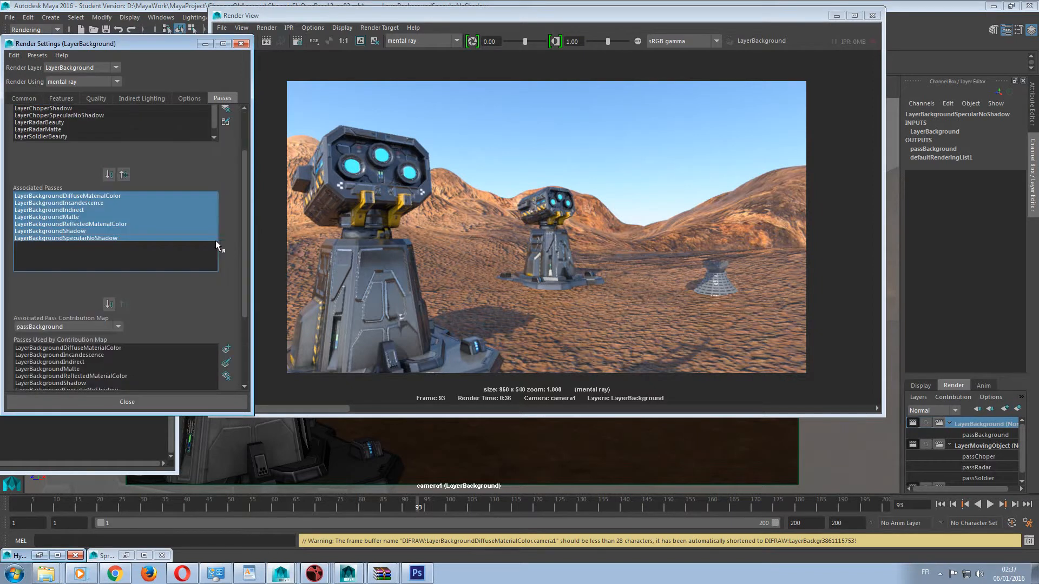
pyautogui.scroll(-3, 161, 294)
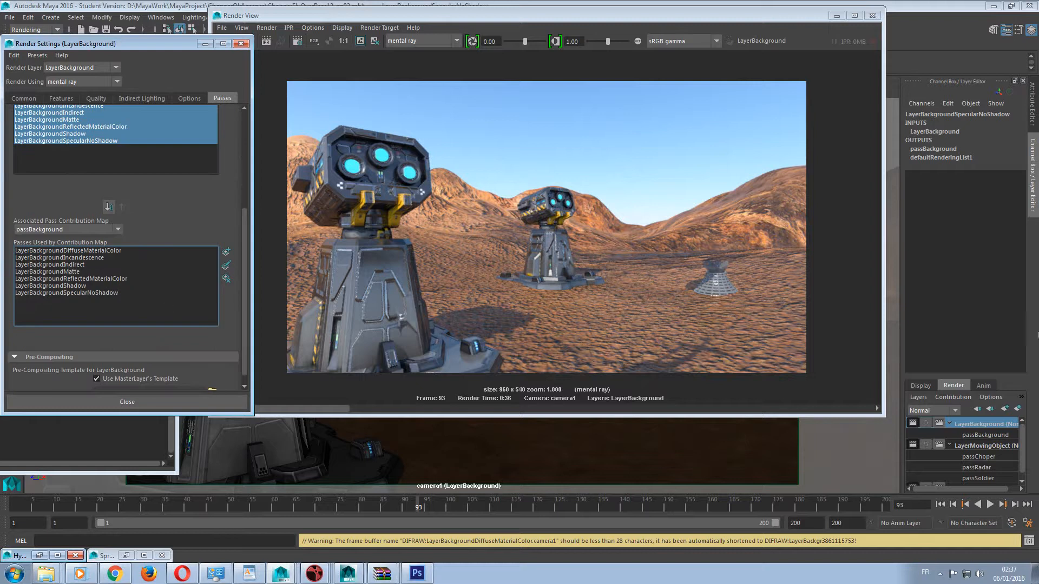
# Select masterLayer and create and associate a pass contribution map for it.
pyautogui.click(1024, 438)
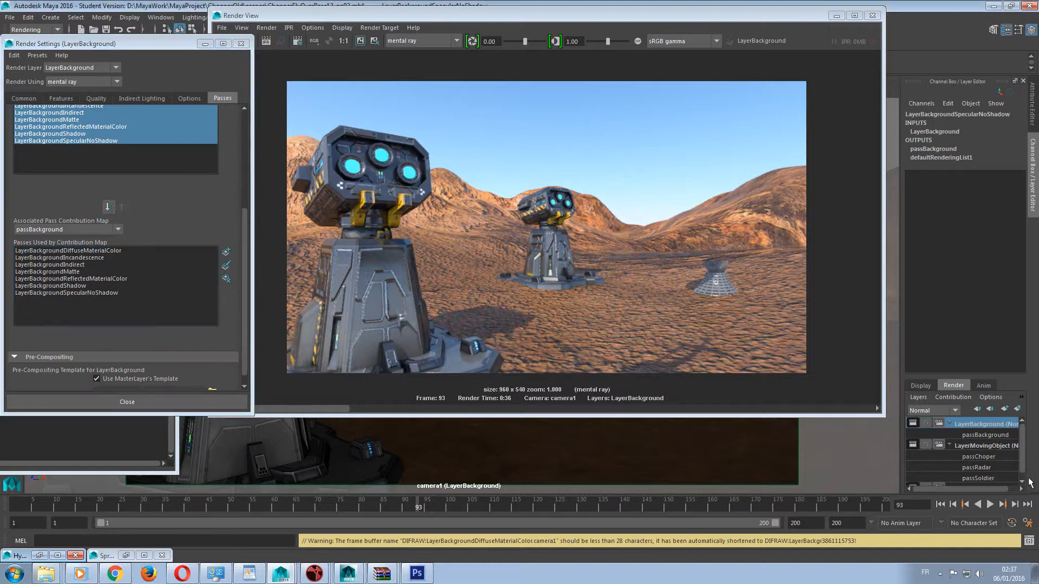
pyautogui.click(1022, 482)
pyautogui.click(972, 482)
pyautogui.click(954, 398)
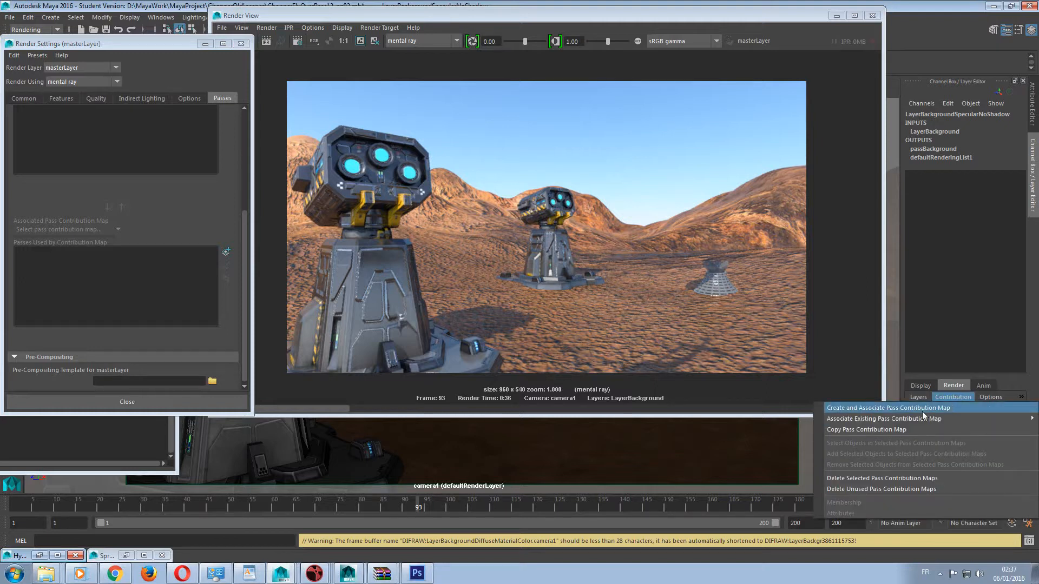
pyautogui.click(922, 410)
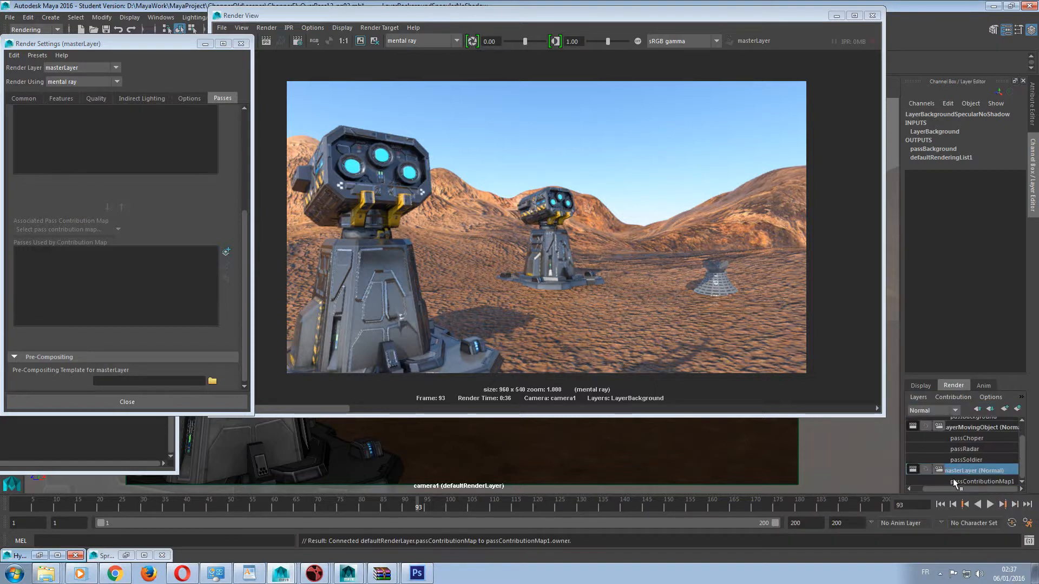
# Rename the masterLayer pass contribution map to passMaster.
pyautogui.doubleClick(991, 482)
pyautogui.write('passMaster')
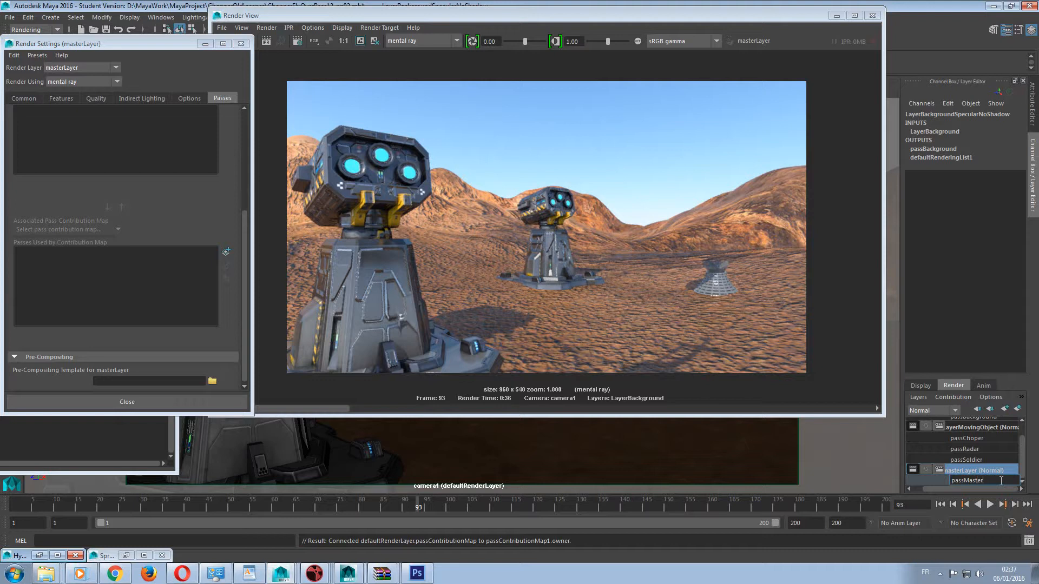
pyautogui.press('Return')
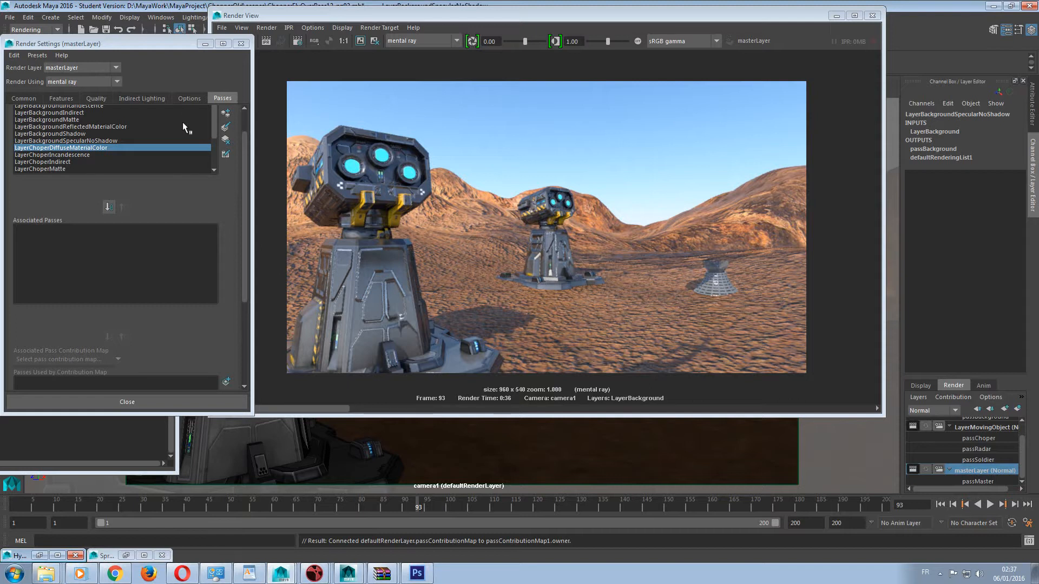
# Create a Beauty render pass with the prefix LayerMaster and close the pass creation dialog.
pyautogui.scroll(2, 167, 124)
pyautogui.click(226, 131)
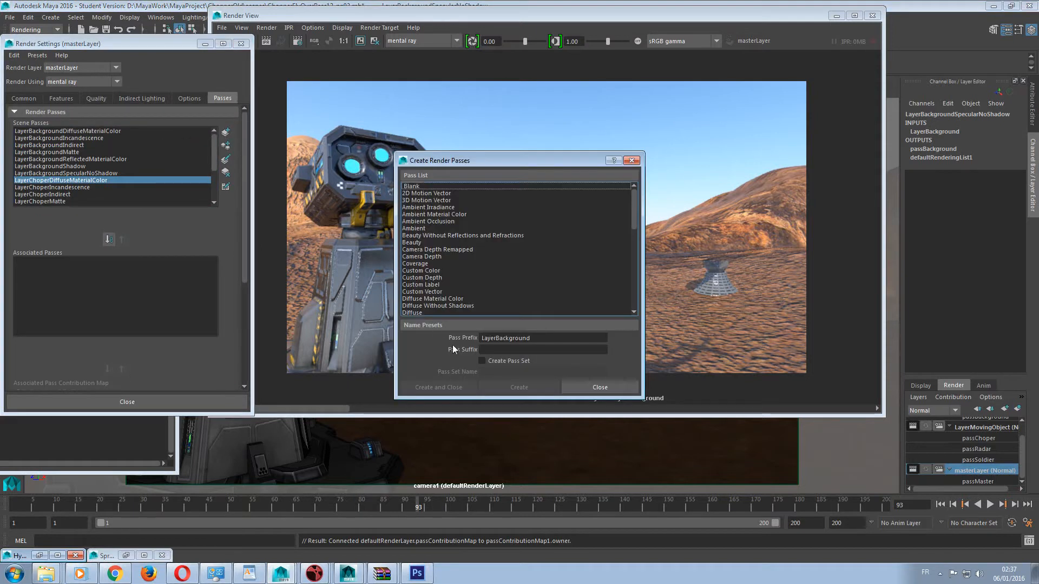
pyautogui.moveTo(497, 339); pyautogui.dragTo(621, 338)
pyautogui.write('Master')
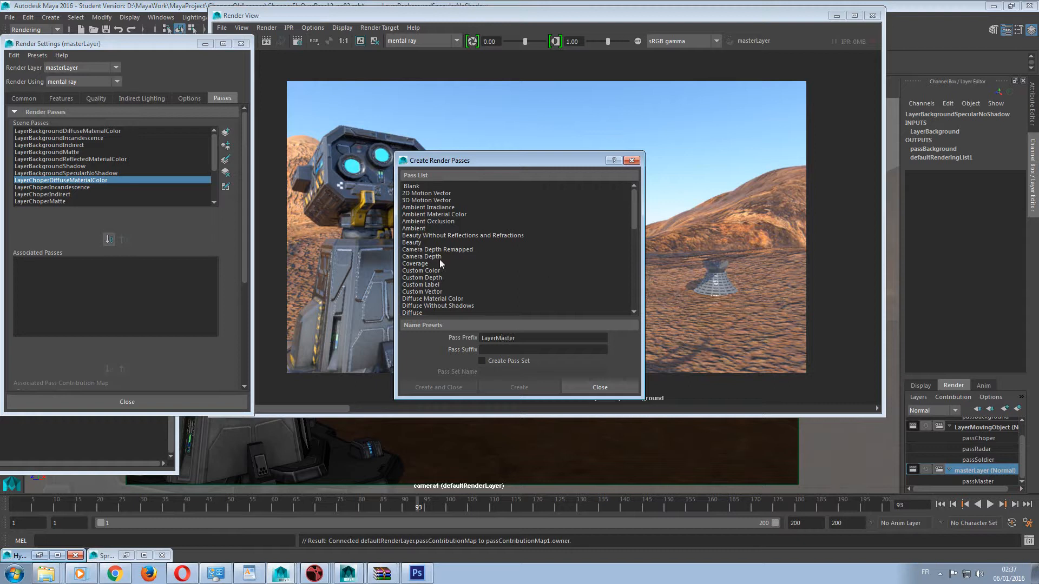
pyautogui.click(424, 243)
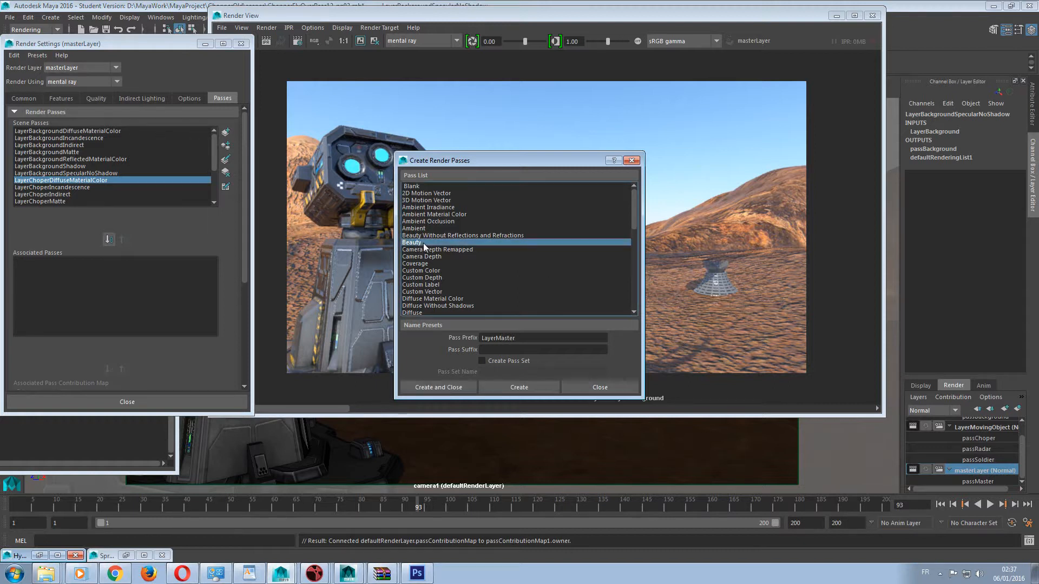
pyautogui.scroll(-2, 424, 247)
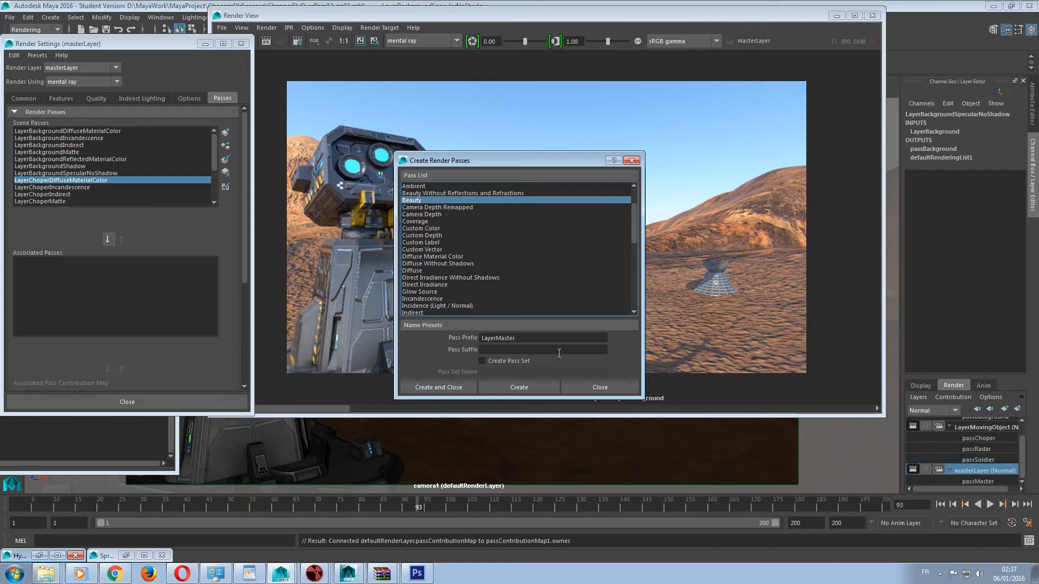
pyautogui.click(505, 387)
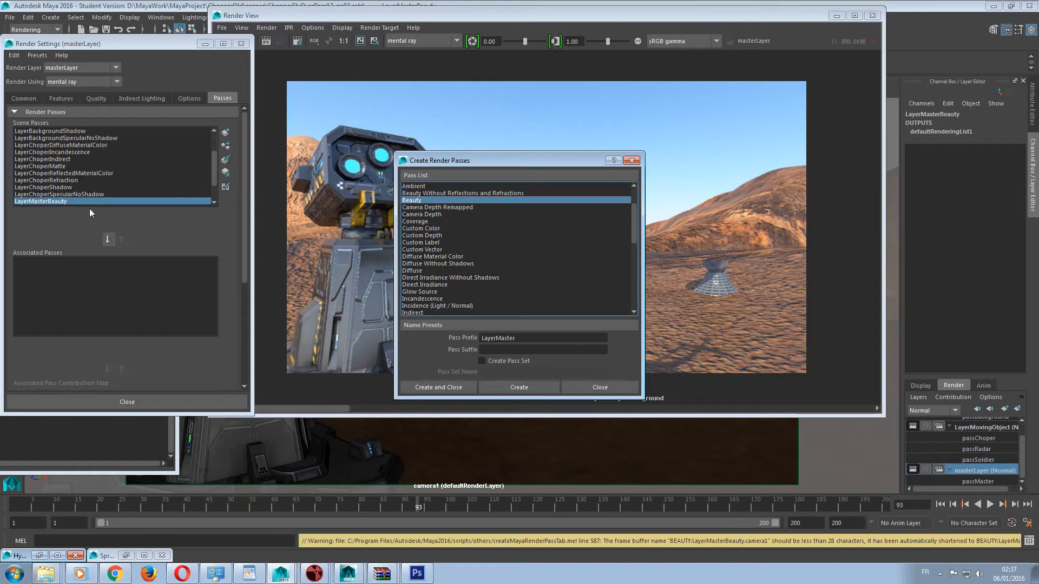
pyautogui.click(612, 390)
# Associate the LayerMasterBeauty pass with masterLayer and add it to the passMaster contribution map.
pyautogui.click(108, 238)
pyautogui.click(59, 260)
pyautogui.scroll(-5, 81, 280)
pyautogui.click(79, 232)
pyautogui.click(68, 252)
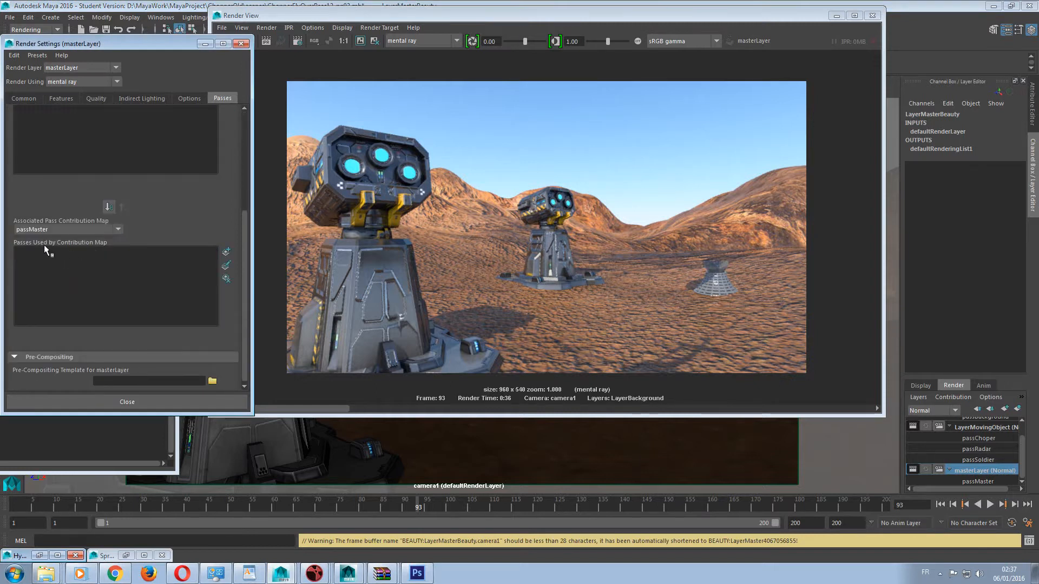
pyautogui.scroll(3, 38, 241)
pyautogui.click(109, 271)
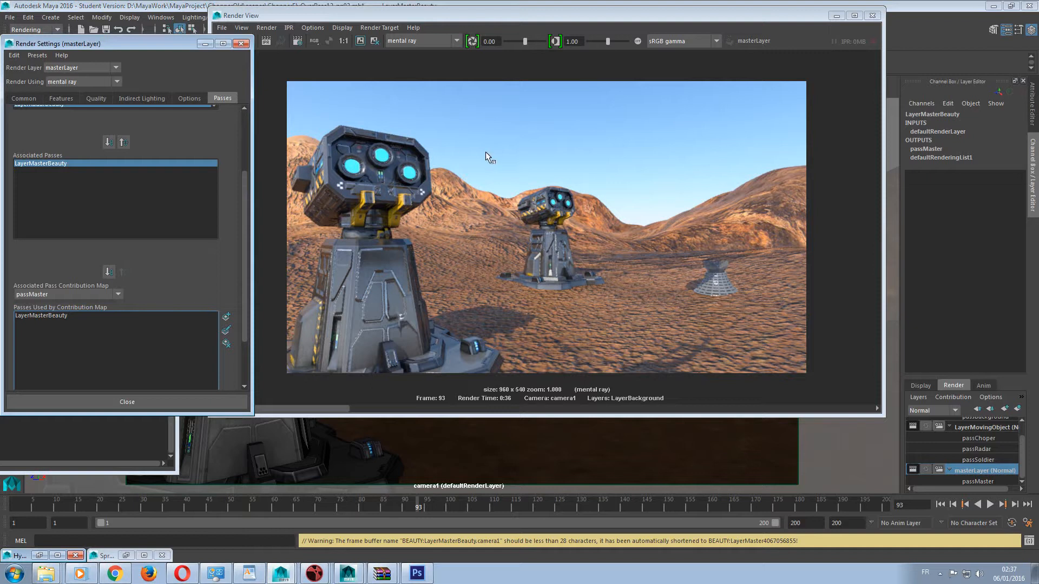
# Rearrange the render windows and review masterLayer's pass associations, the render layer list and the common file output settings.
pyautogui.moveTo(144, 42); pyautogui.dragTo(145, 52)
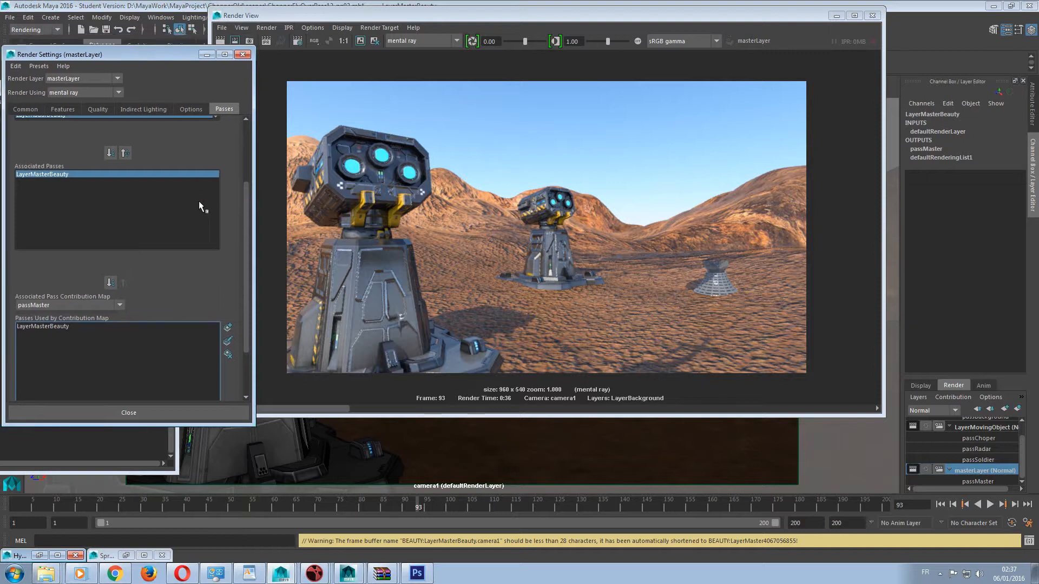
pyautogui.moveTo(248, 243); pyautogui.dragTo(245, 169)
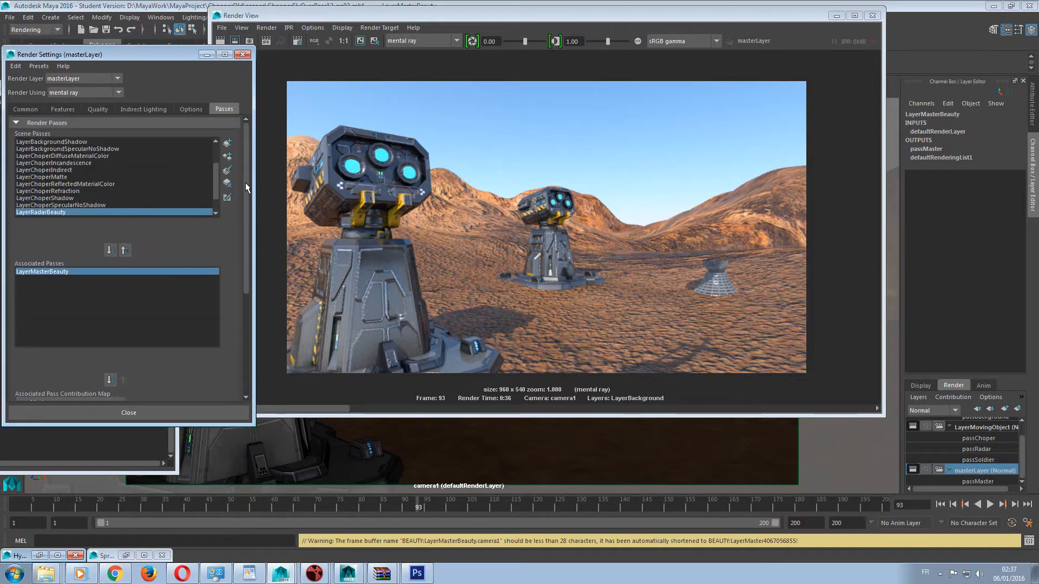
pyautogui.moveTo(544, 14); pyautogui.dragTo(372, 62)
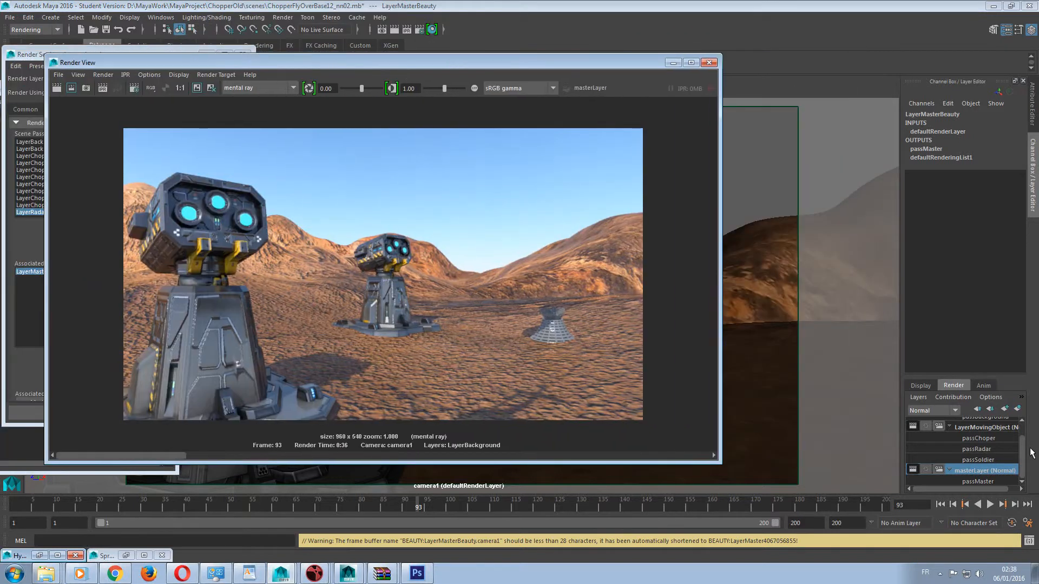
pyautogui.scroll(2, 1023, 433)
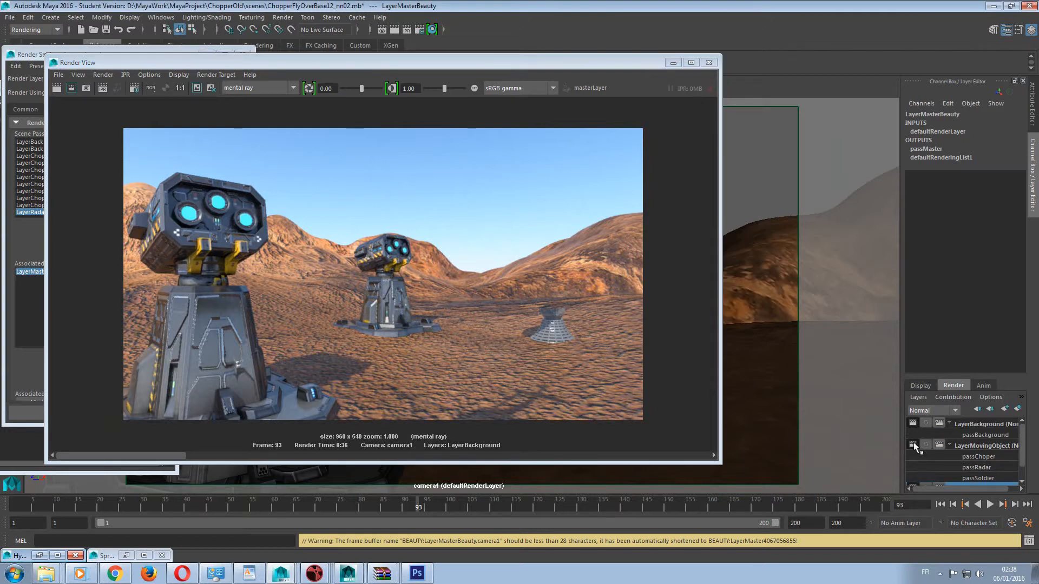
pyautogui.click(223, 61)
pyautogui.moveTo(222, 63); pyautogui.dragTo(429, 64)
pyautogui.click(27, 107)
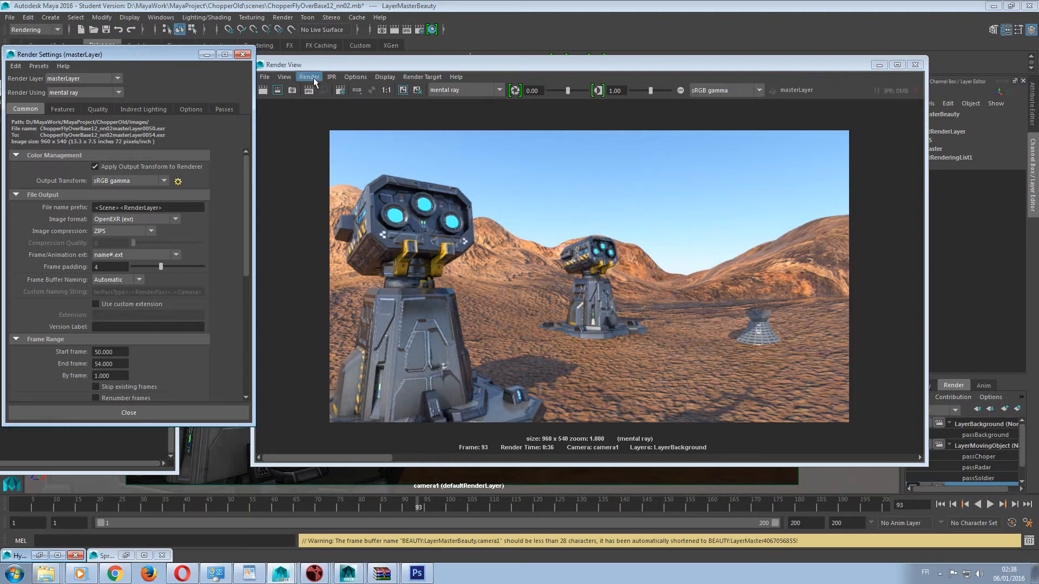
pyautogui.moveTo(334, 67); pyautogui.dragTo(155, 64)
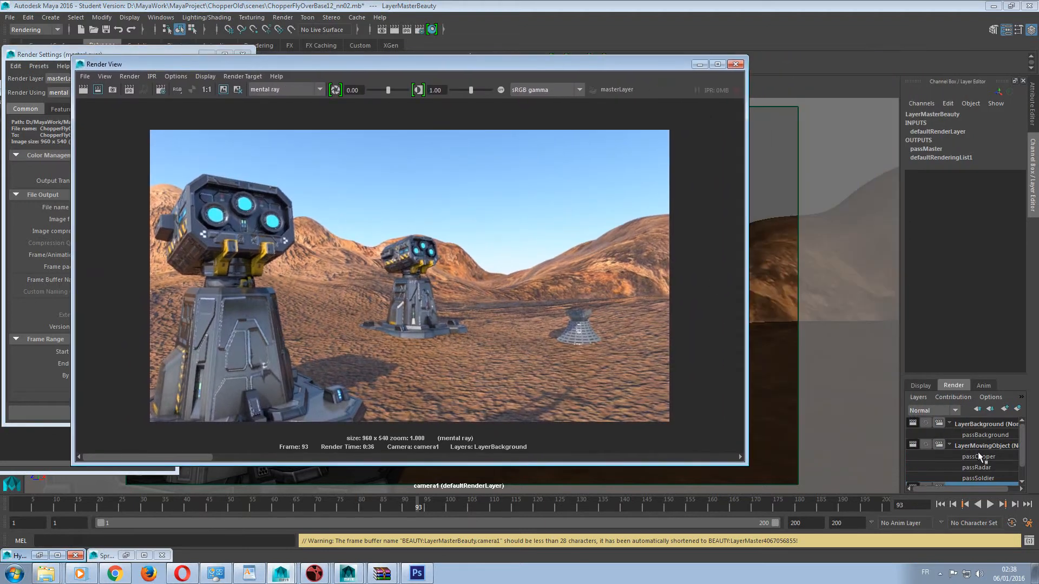
# Select LayerMovingObject, render the current frame and compare the image with the view's color transform toggled off and on.
pyautogui.click(972, 447)
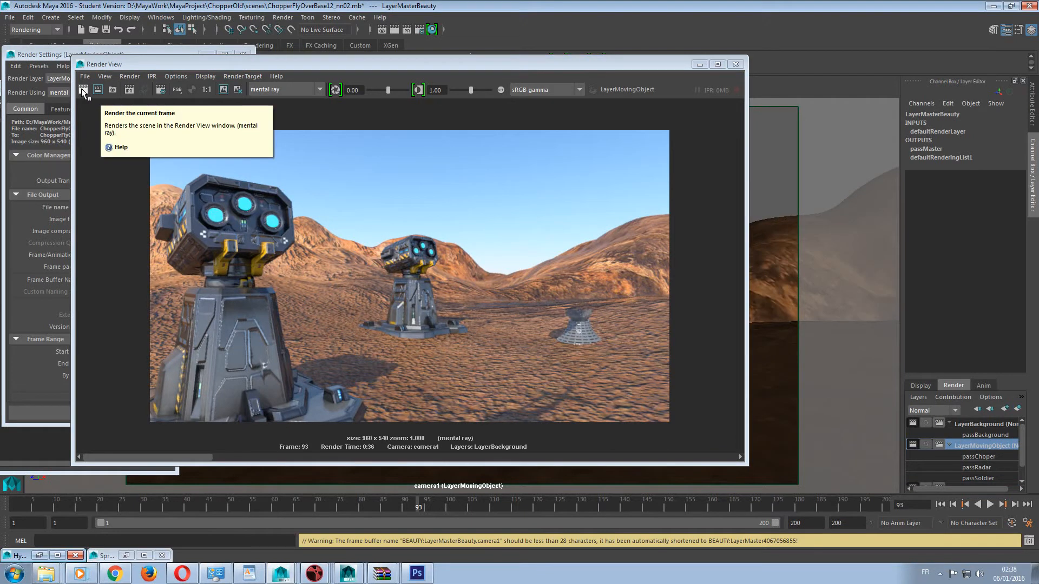
pyautogui.click(82, 89)
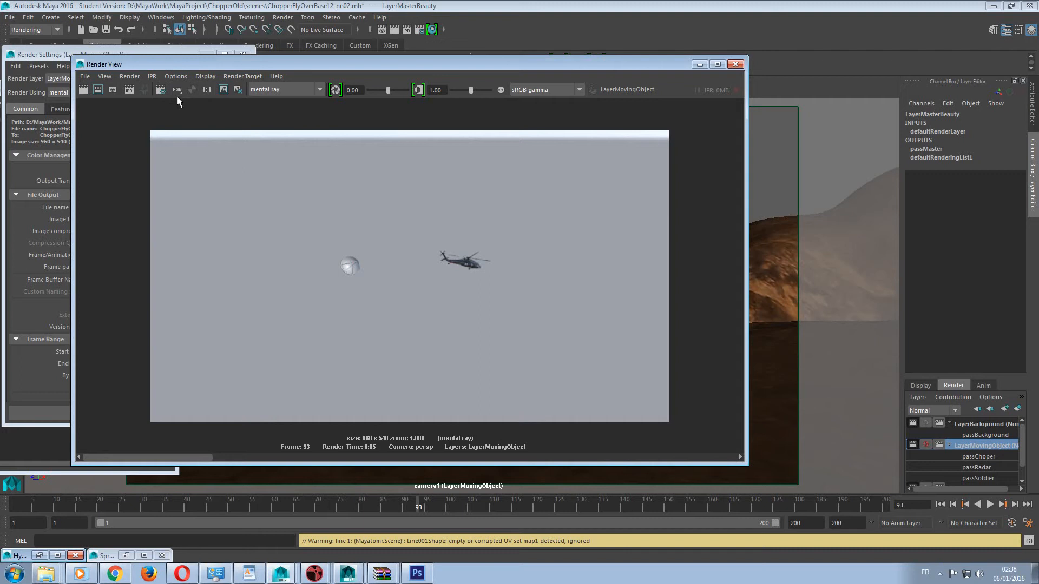
pyautogui.click(501, 90)
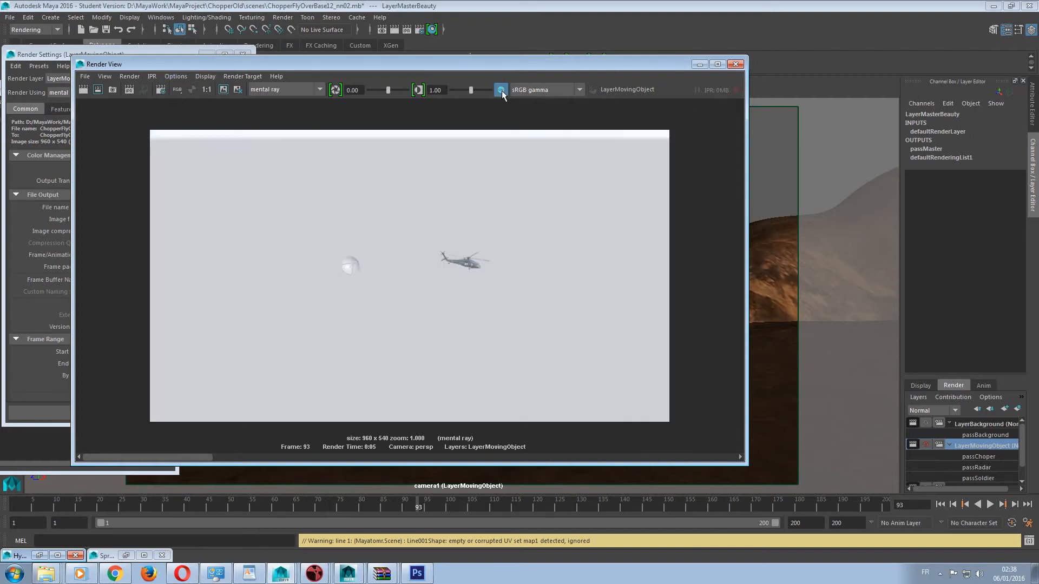
pyautogui.click(501, 91)
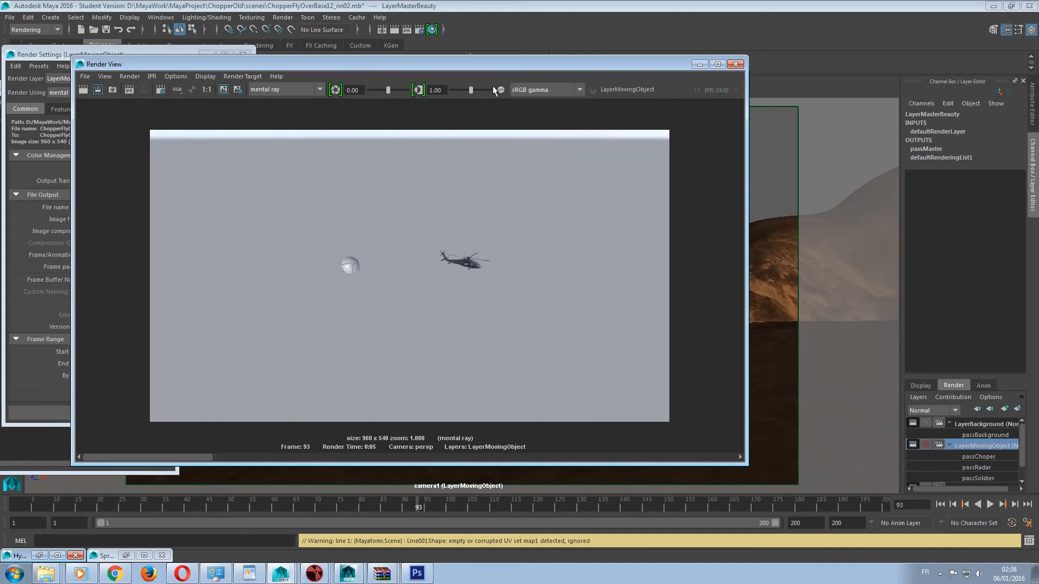
# Start an IPR render from camera1, then render the current LayerMovingObject frame through that camera.
pyautogui.click(173, 76)
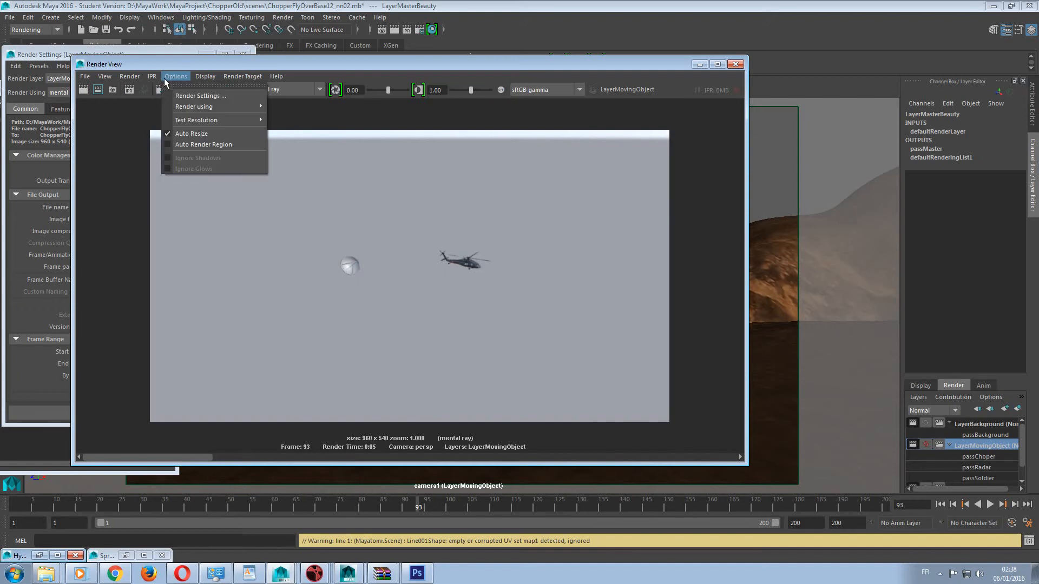
pyautogui.moveTo(166, 111)
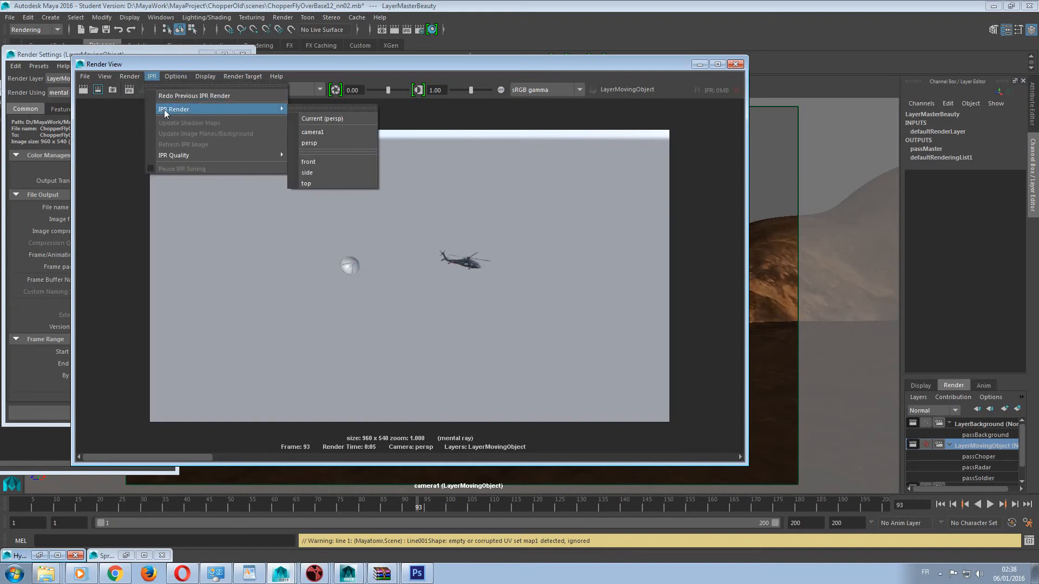
pyautogui.click(323, 132)
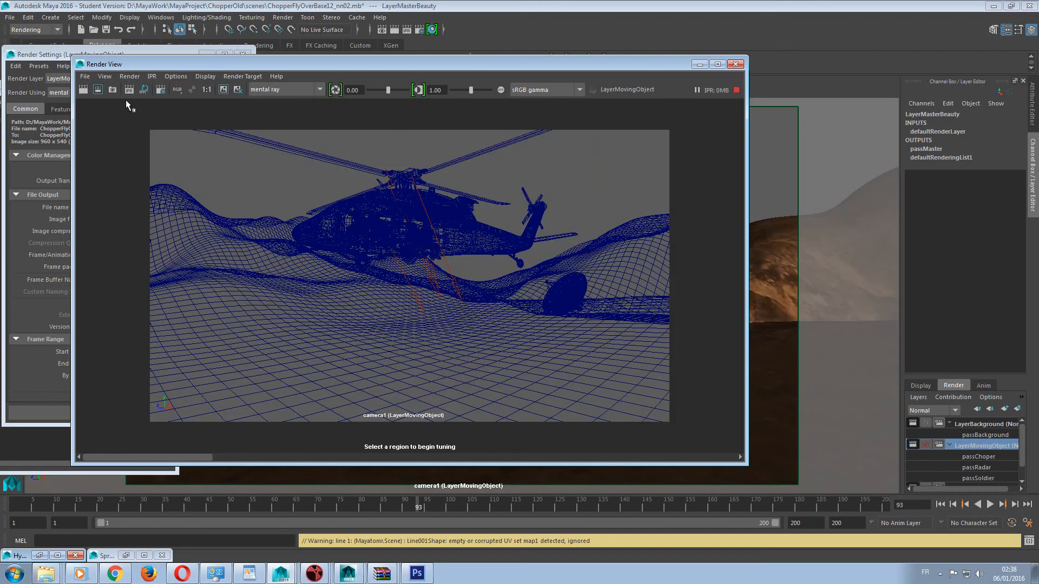
pyautogui.click(83, 90)
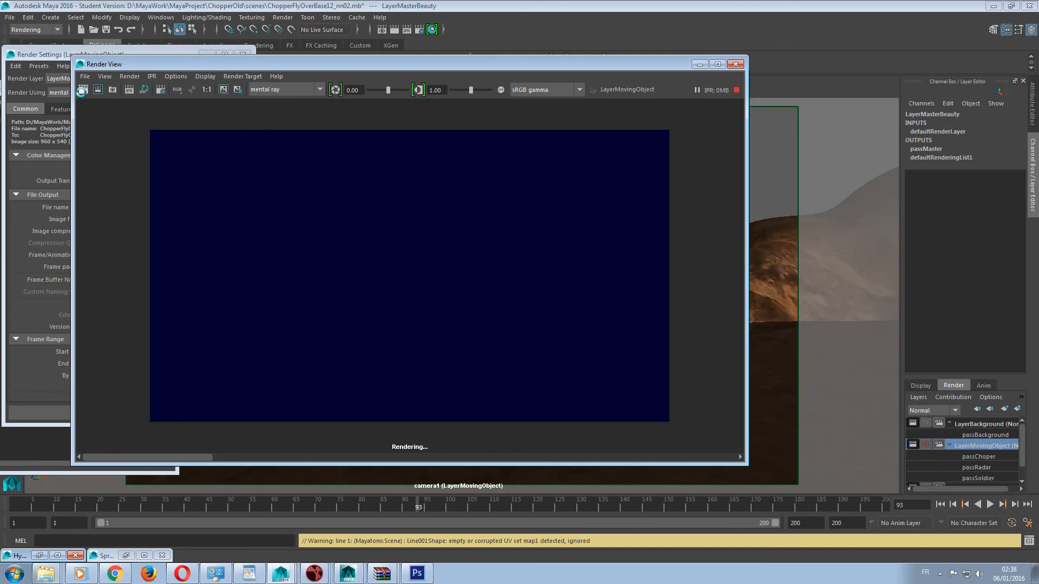